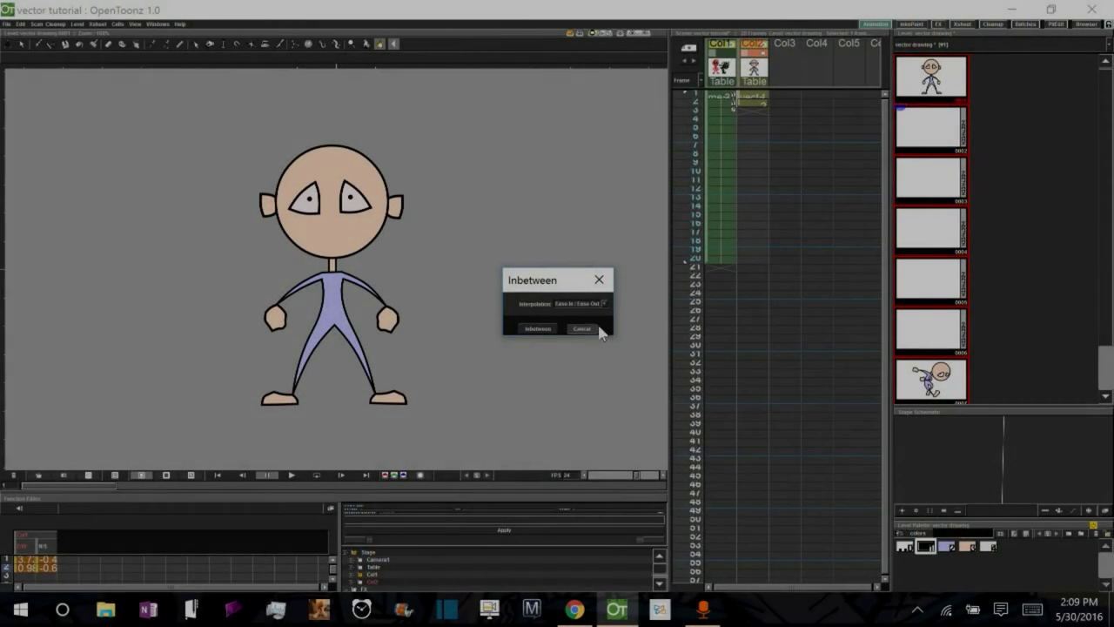
Generate the inbetween drawings between the standing pose and the bent pose using Ease In / Ease Out interpolation
{"action": "left_click", "coordinate": [594, 328]}
{"action": "left_click", "coordinate": [964, 287]}
{"action": "left_click", "coordinate": [956, 87]}
{"action": "key", "text": "ctrl+a"}
{"action": "left_click", "coordinate": [964, 228]}
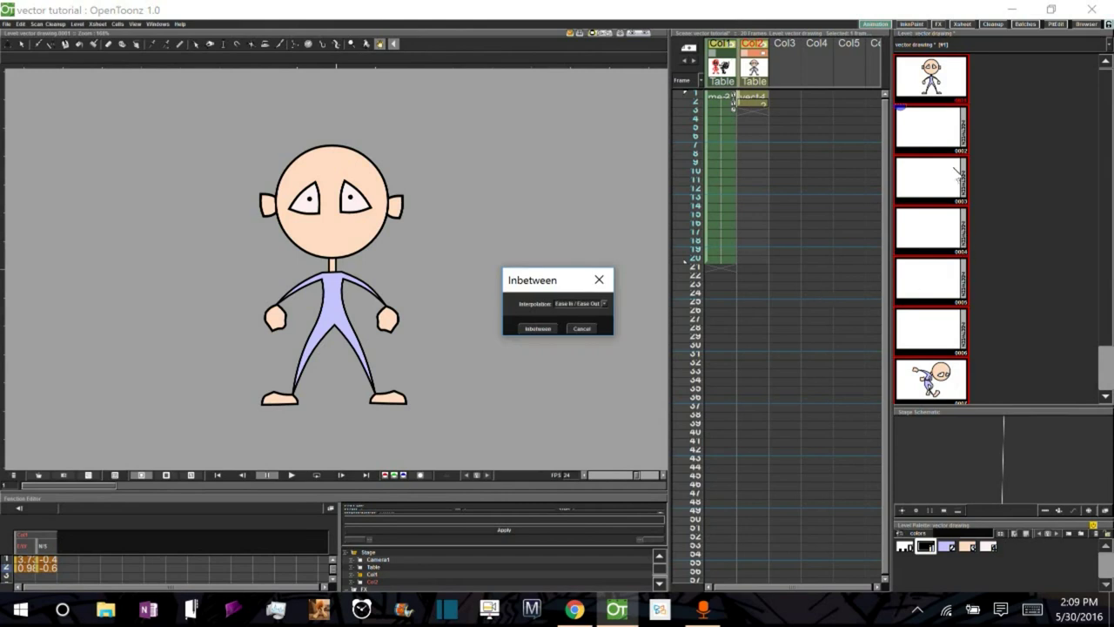
{"action": "left_click", "coordinate": [605, 304]}
{"action": "left_click", "coordinate": [587, 326]}
{"action": "left_click", "coordinate": [537, 328]}
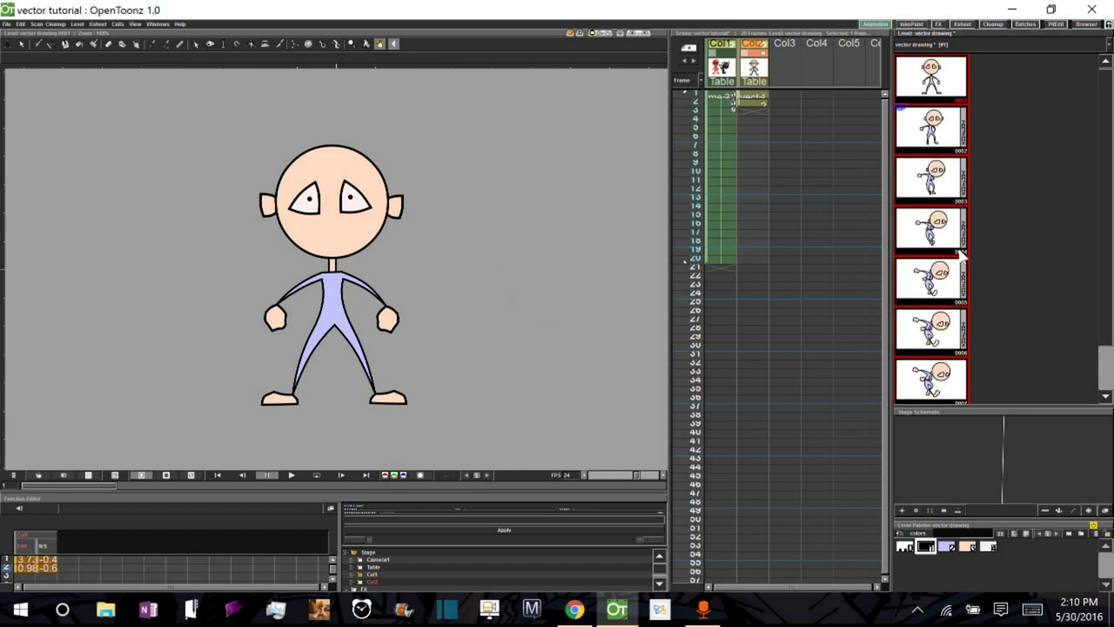
{"action": "key", "text": "l"}
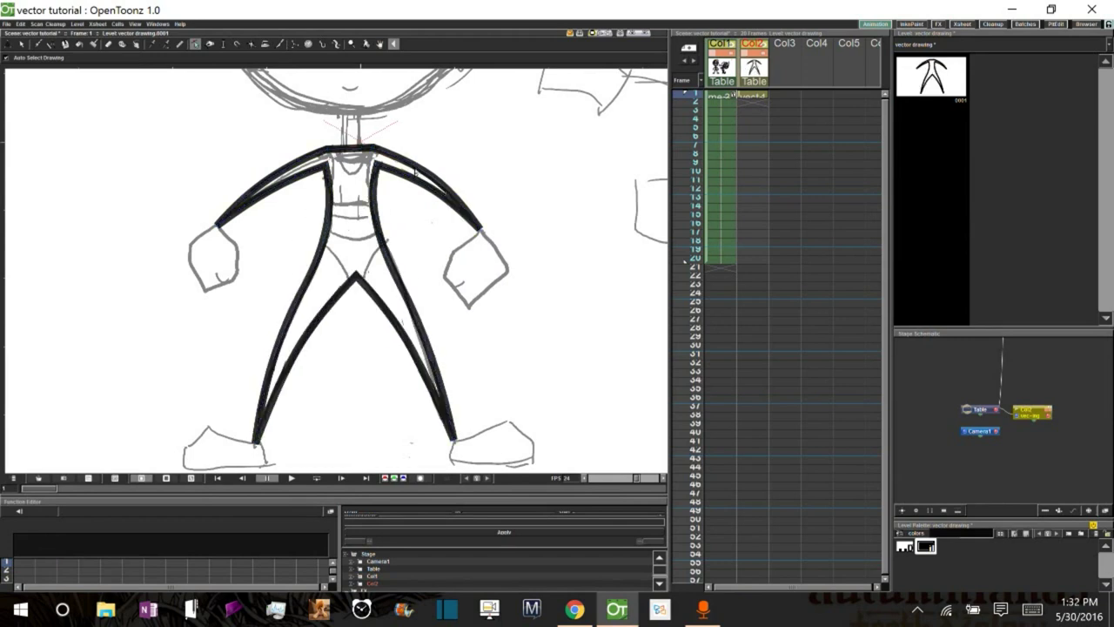
Select the whole body outline and thin its strokes
{"action": "left_click", "coordinate": [222, 45]}
{"action": "left_click", "coordinate": [22, 44]}
{"action": "key", "text": "ctrl+a"}
{"action": "left_click_drag", "start_coordinate": [477, 450], "coordinate": [478, 458]}
Draw a hand shape over the sketched hand at the end of the standing figure's left-side arm and refine its points
{"action": "left_click", "coordinate": [381, 44]}
{"action": "scroll", "coordinate": [527, 254], "scroll_direction": "down", "scroll_amount": 4}
{"action": "left_click_drag", "start_coordinate": [539, 236], "coordinate": [500, 303]}
{"action": "left_click", "coordinate": [50, 44]}
{"action": "left_click", "coordinate": [22, 45]}
{"action": "mouse_move", "coordinate": [262, 305]}
{"action": "left_mouse_down"}
{"action": "mouse_move", "coordinate": [294, 346]}
{"action": "mouse_move", "coordinate": [289, 366]}
{"action": "left_mouse_up"}
{"action": "left_click", "coordinate": [262, 326]}
{"action": "left_click", "coordinate": [199, 44]}
Duplicate the finished hand and place the copy at the end of the opposite arm
{"action": "left_click", "coordinate": [22, 44]}
{"action": "left_click", "coordinate": [303, 325]}
{"action": "key", "text": "ctrl+c"}
{"action": "key", "text": "ctrl+v"}
{"action": "left_click_drag", "start_coordinate": [304, 324], "coordinate": [468, 327]}
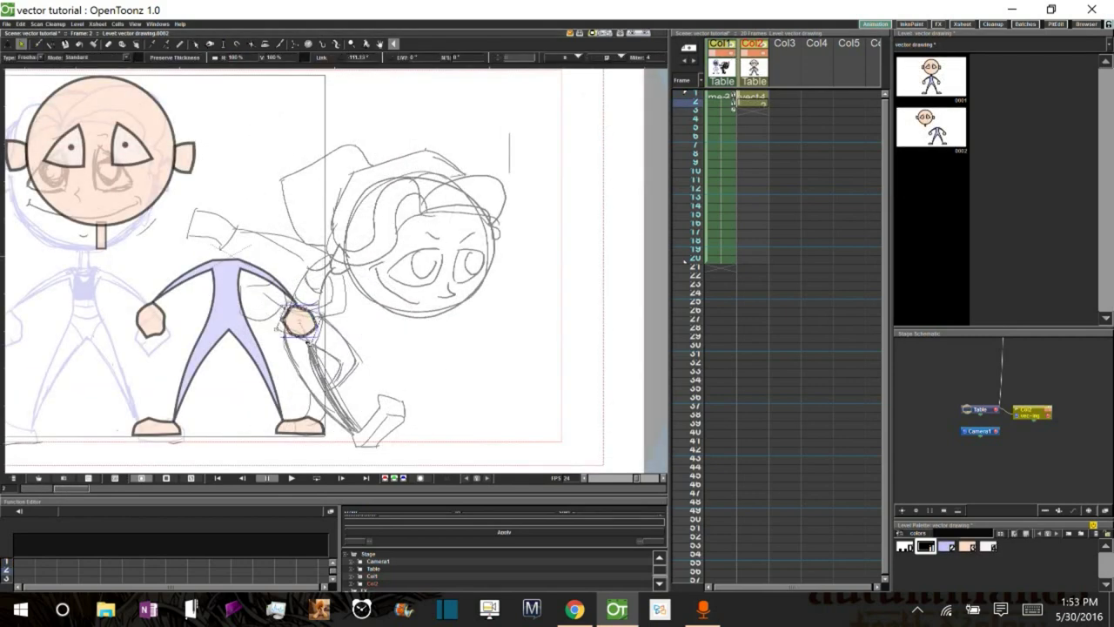
Move the hand and body outline points in drawing 0002 to match the bent pose sketch
{"action": "left_click", "coordinate": [196, 44]}
{"action": "left_click_drag", "start_coordinate": [298, 321], "coordinate": [255, 299]}
{"action": "key", "text": "ctrl+s"}
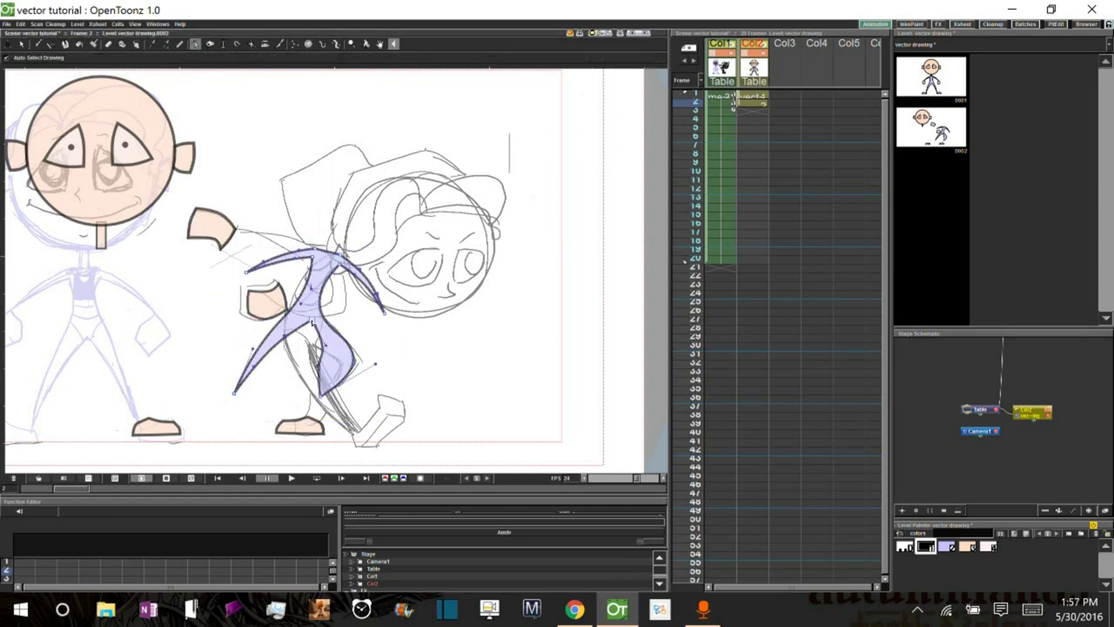
{"action": "left_click_drag", "start_coordinate": [313, 323], "coordinate": [316, 329]}
{"action": "left_click", "coordinate": [753, 96]}
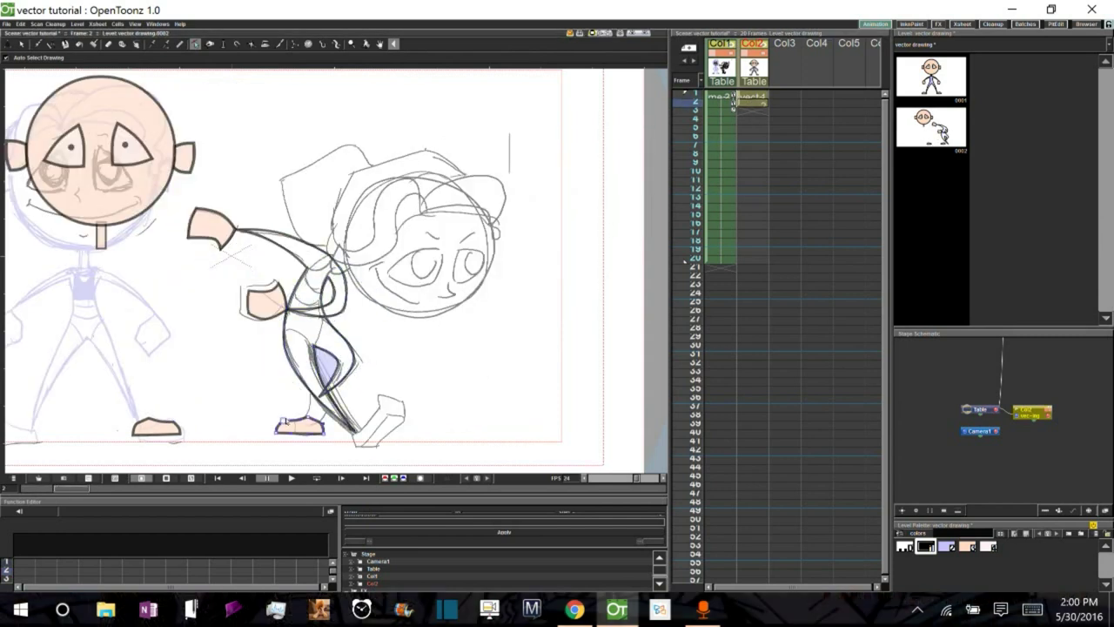
Fit both feet in drawing 0002 to the bent pose sketch and move the head onto the sketched head
{"action": "left_click_drag", "start_coordinate": [283, 421], "coordinate": [312, 398]}
{"action": "key", "text": "s"}
{"action": "left_click_drag", "start_coordinate": [157, 427], "coordinate": [339, 441]}
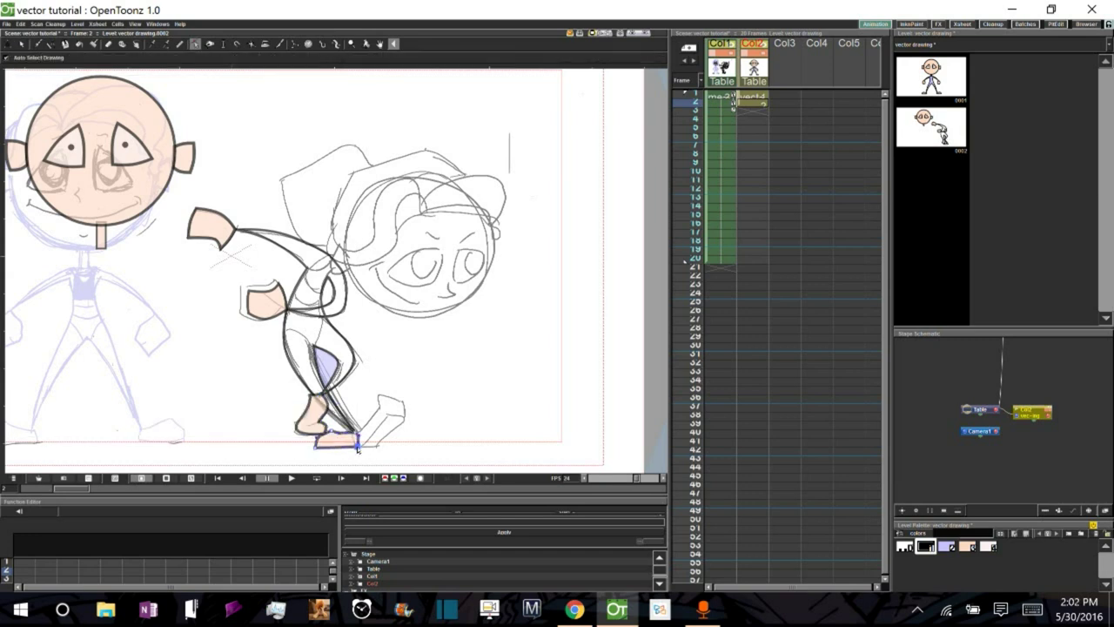
{"action": "left_click", "coordinate": [22, 44]}
{"action": "left_click_drag", "start_coordinate": [100, 151], "coordinate": [420, 241]}
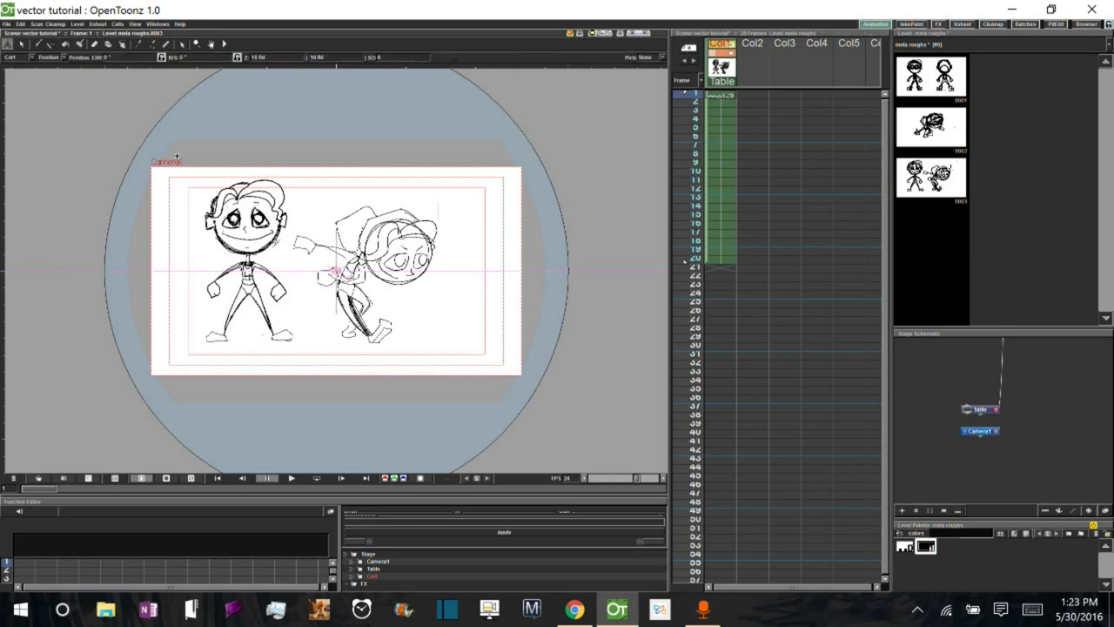
Scale the rough sketch column at frame 1 with the Animate tool to about 79% horizontally and 133% vertically
{"action": "left_click", "coordinate": [722, 94]}
{"action": "left_click", "coordinate": [22, 45]}
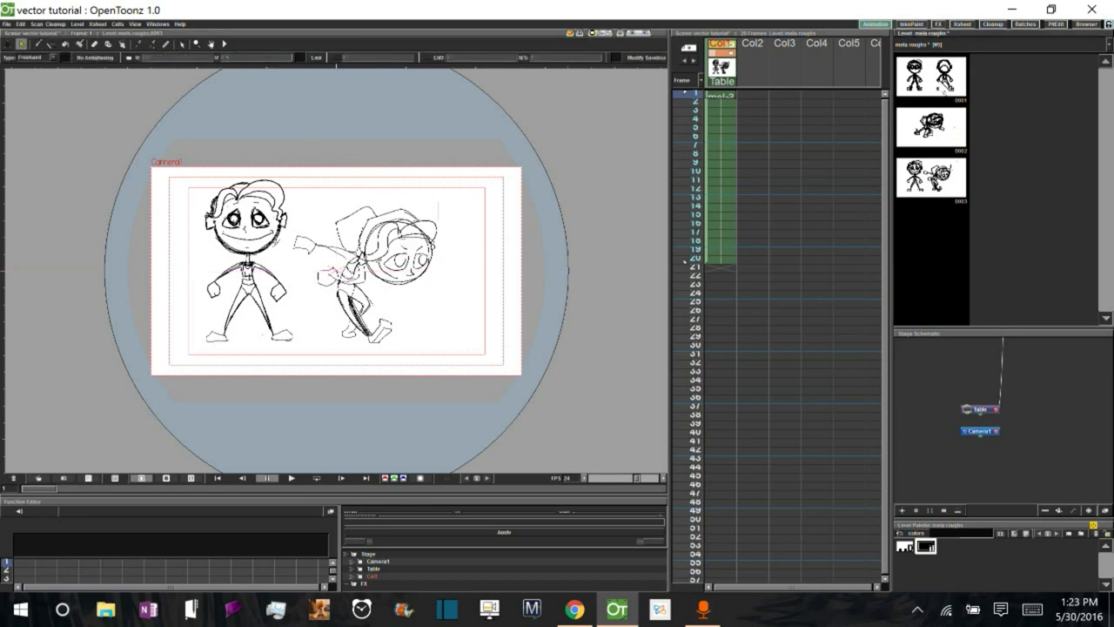
{"action": "left_click", "coordinate": [8, 45]}
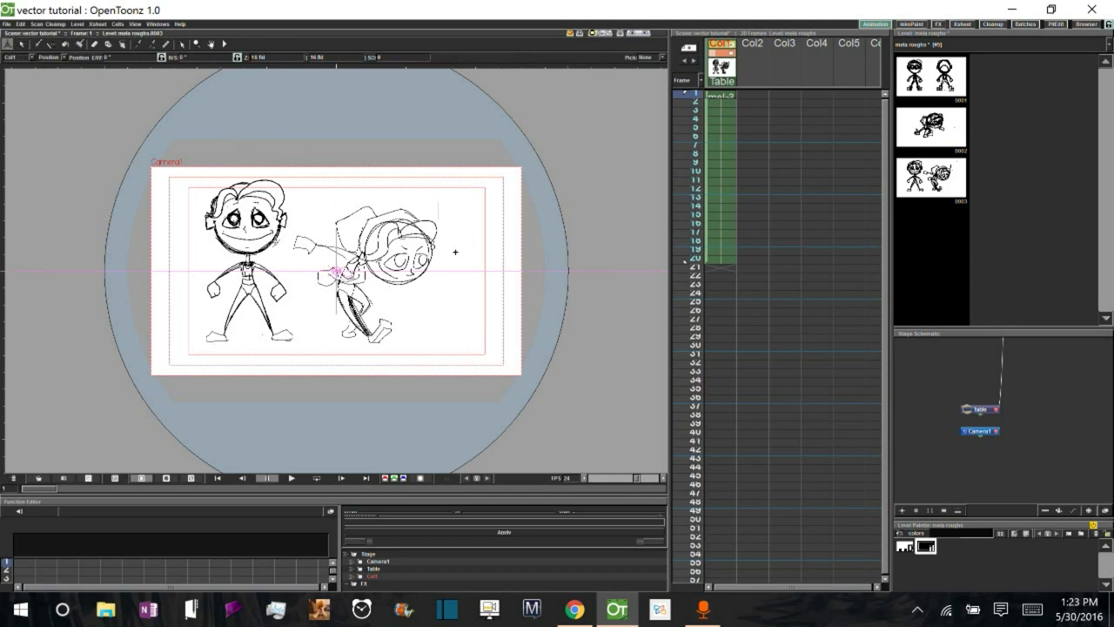
{"action": "left_click", "coordinate": [59, 57]}
{"action": "left_click", "coordinate": [47, 78]}
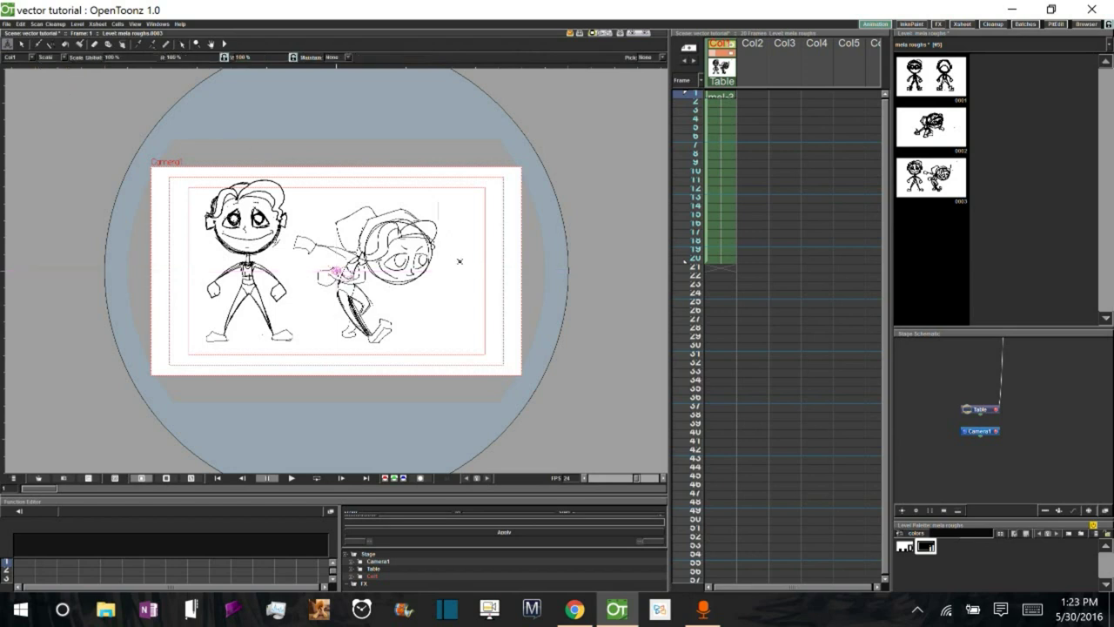
{"action": "mouse_move", "coordinate": [460, 261]}
{"action": "left_mouse_down"}
{"action": "mouse_move", "coordinate": [442, 241]}
{"action": "mouse_move", "coordinate": [446, 273]}
{"action": "left_mouse_up"}
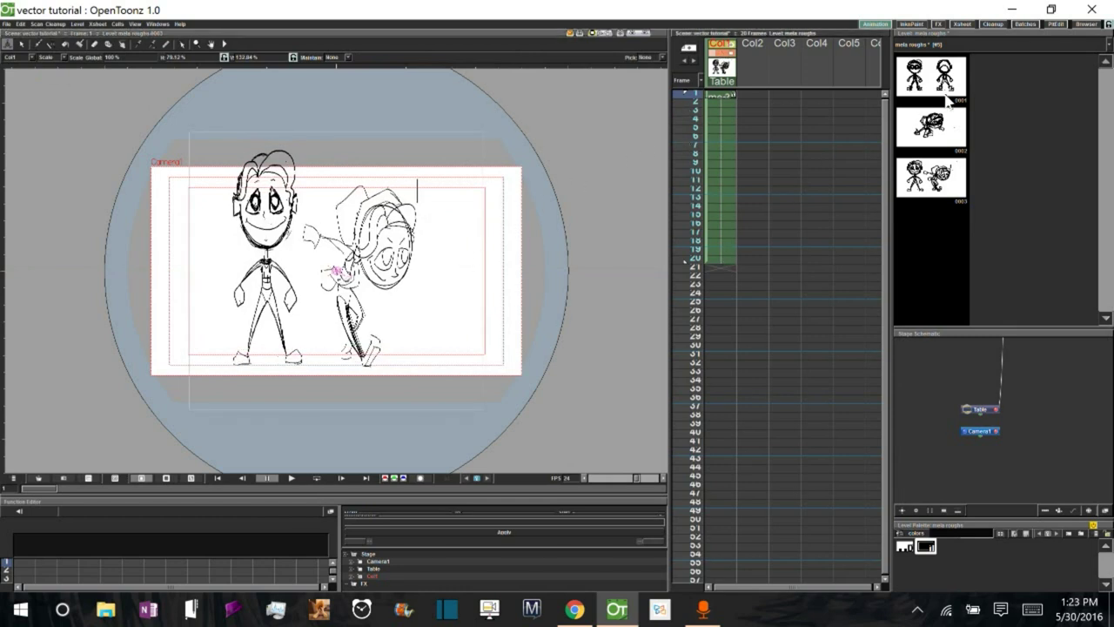
Expose rough drawing 0003 in column 2 through frame 20 with column 1 hidden
{"action": "left_click", "coordinate": [946, 178]}
{"action": "left_click_drag", "start_coordinate": [945, 178], "coordinate": [750, 100]}
{"action": "left_click", "coordinate": [749, 94]}
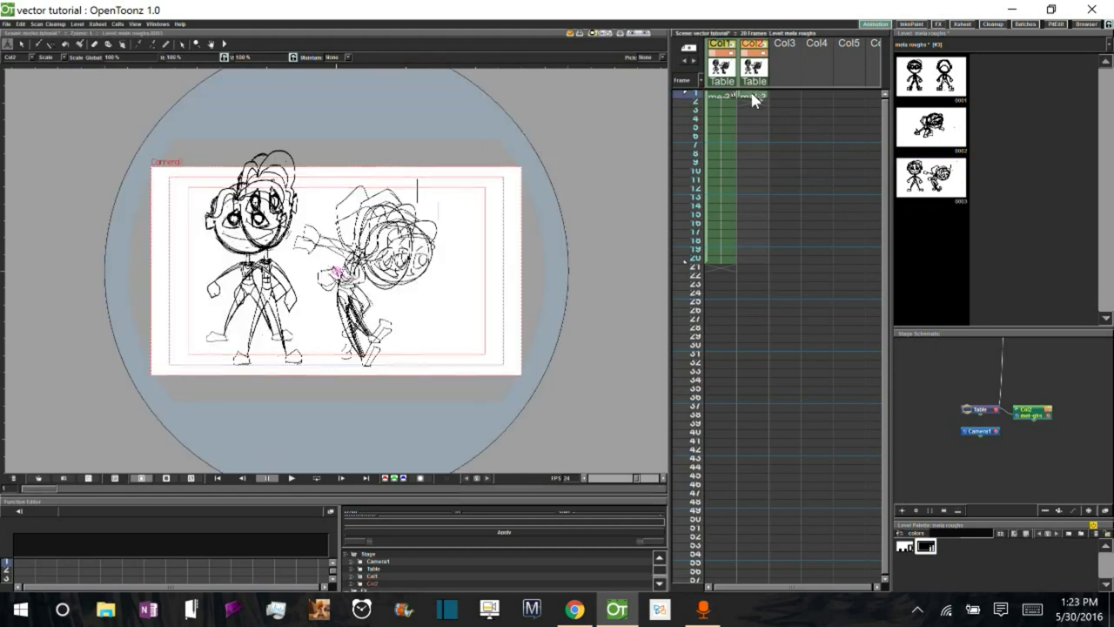
{"action": "left_click", "coordinate": [733, 55]}
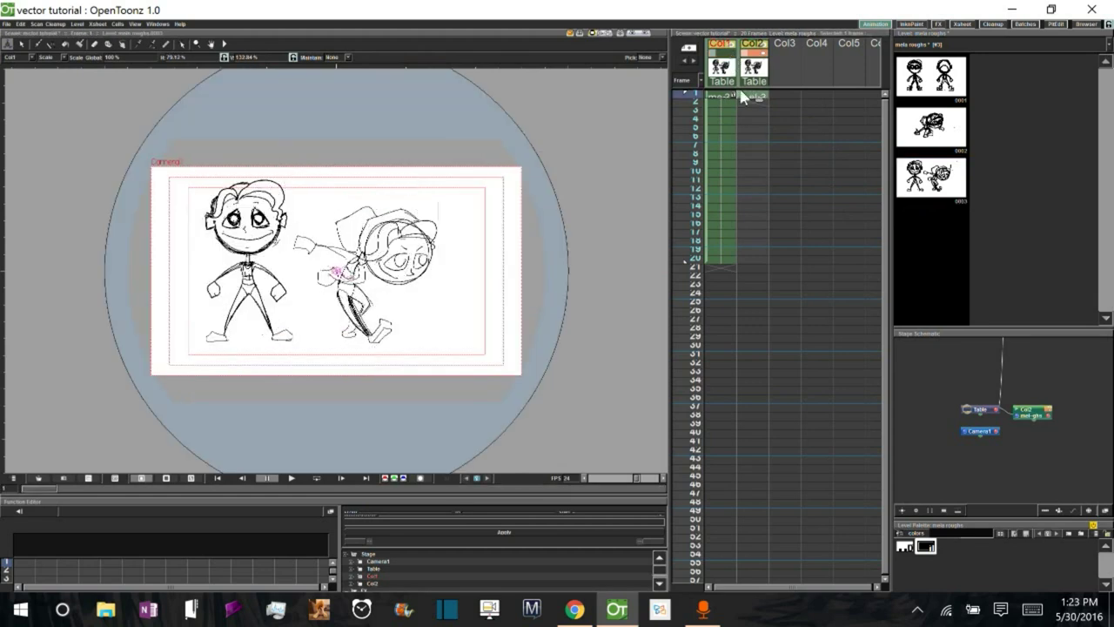
{"action": "left_click_drag", "start_coordinate": [757, 97], "coordinate": [764, 263]}
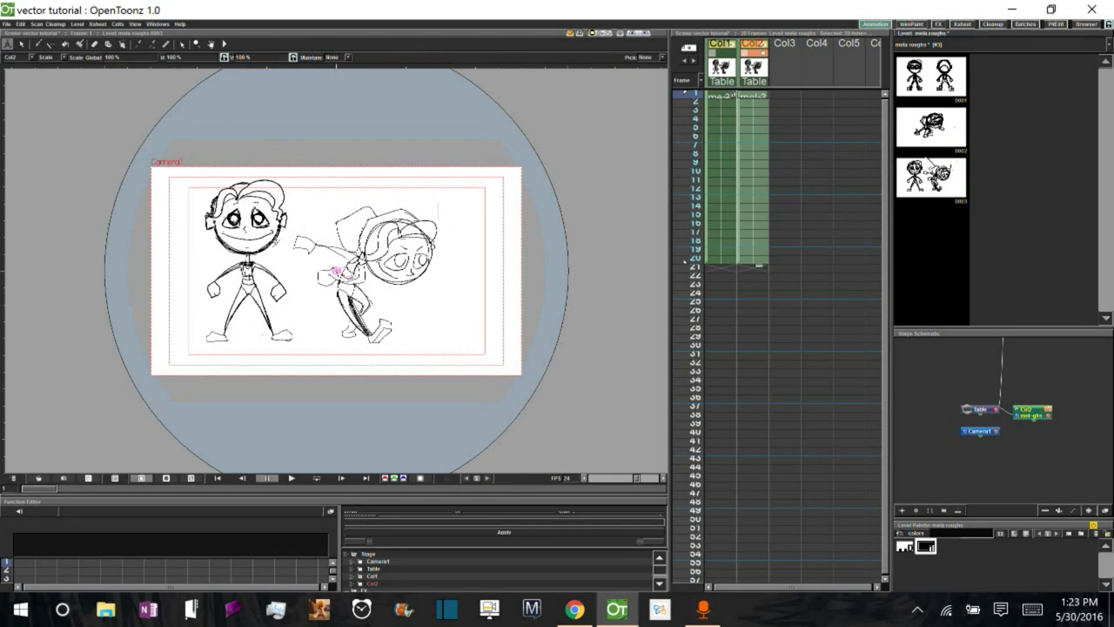
Check drawing 0003 in the InknPaint room and return to the Animation room
{"action": "left_click", "coordinate": [912, 23]}
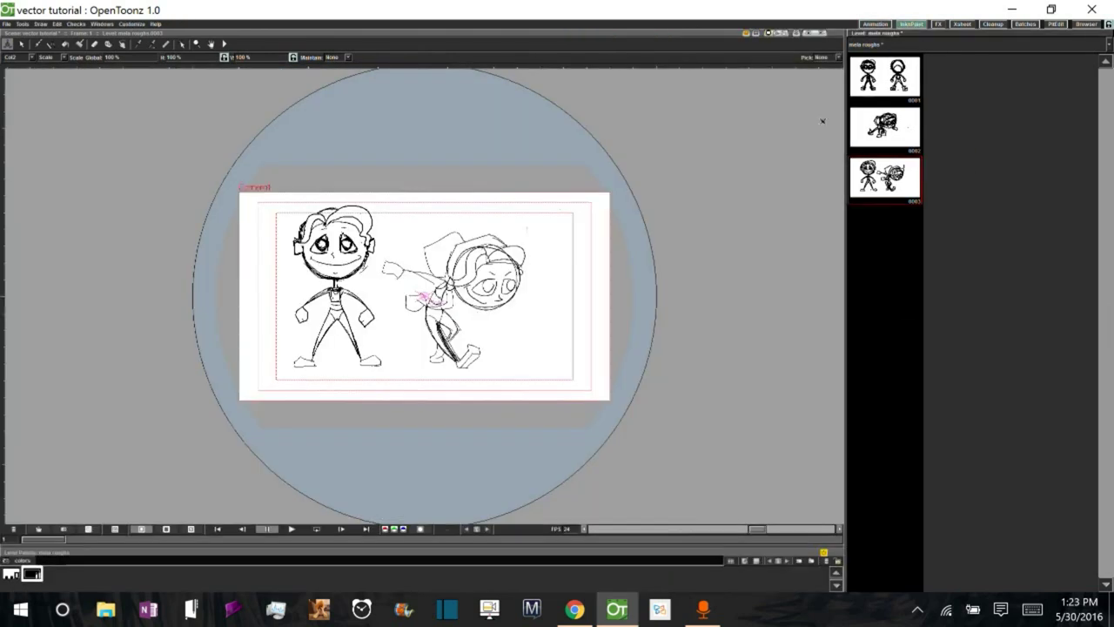
{"action": "left_click", "coordinate": [893, 185]}
{"action": "left_click", "coordinate": [875, 24]}
Select the artwork of drawing 0003 with a freehand selection and squash it horizontally
{"action": "left_click", "coordinate": [21, 44]}
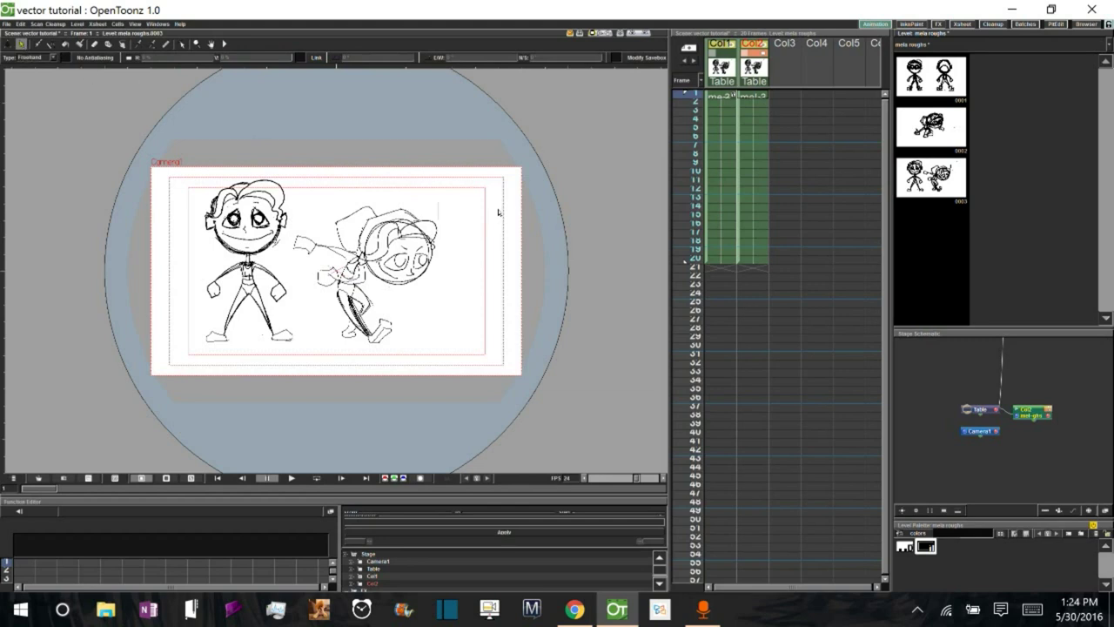
{"action": "mouse_move", "coordinate": [453, 226]}
{"action": "left_mouse_down"}
{"action": "mouse_move", "coordinate": [444, 155]}
{"action": "mouse_move", "coordinate": [352, 136]}
{"action": "mouse_move", "coordinate": [201, 168]}
{"action": "mouse_move", "coordinate": [174, 321]}
{"action": "mouse_move", "coordinate": [261, 393]}
{"action": "mouse_move", "coordinate": [437, 376]}
{"action": "mouse_move", "coordinate": [479, 253]}
{"action": "left_mouse_up"}
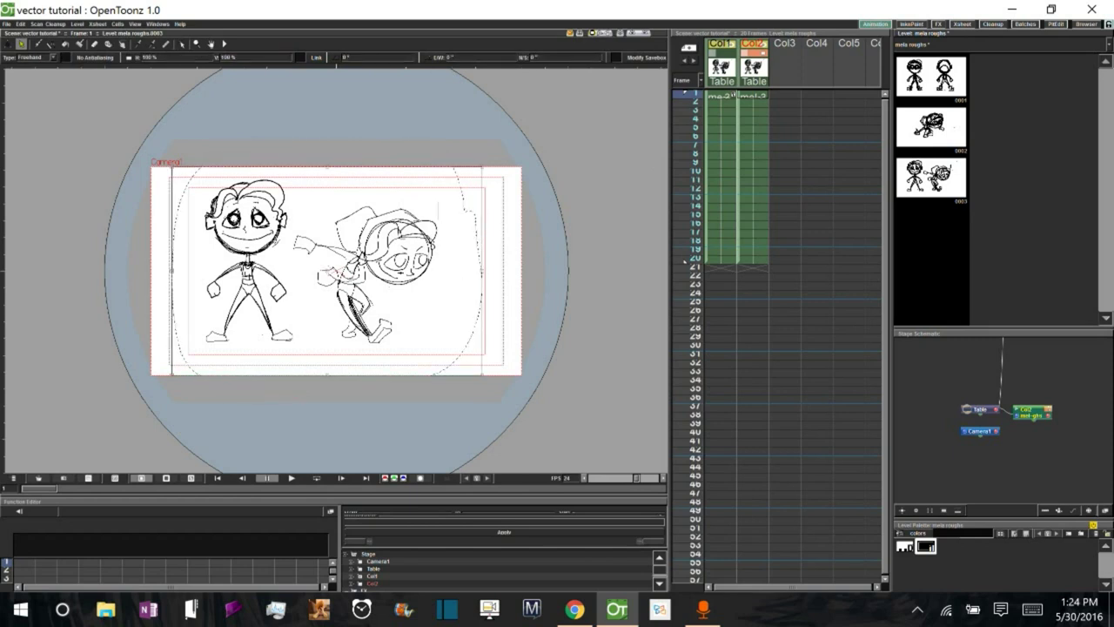
{"action": "left_click_drag", "start_coordinate": [480, 271], "coordinate": [396, 271]}
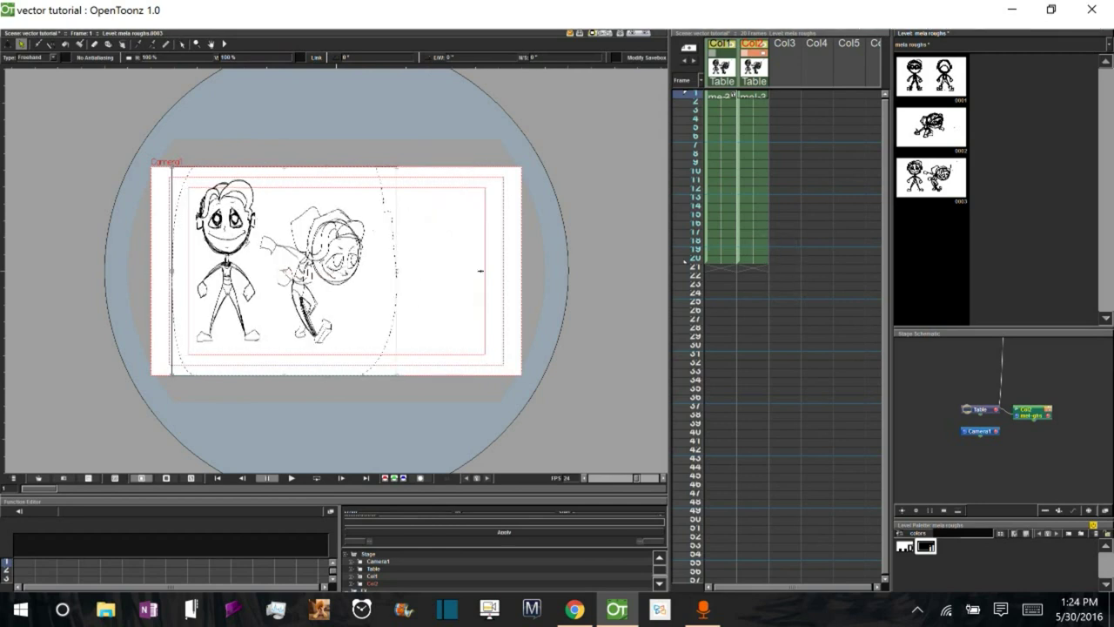
{"action": "left_click", "coordinate": [532, 184]}
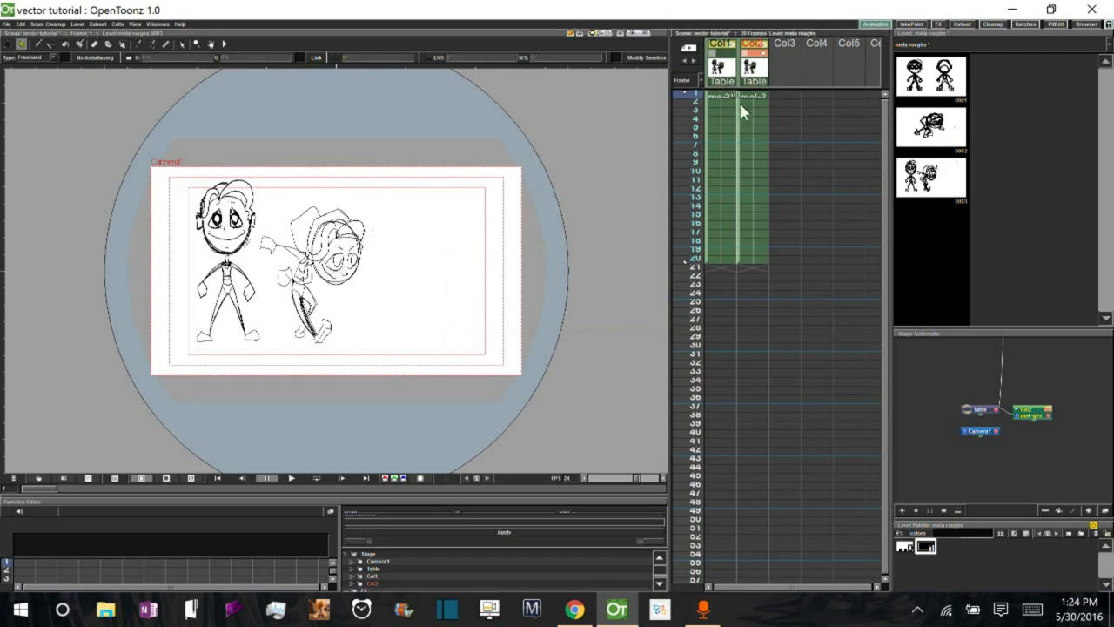
Inspect the squashed drawing 0003 in the InknPaint room and go back to the Animation room
{"action": "left_click", "coordinate": [919, 24]}
{"action": "left_click", "coordinate": [902, 179]}
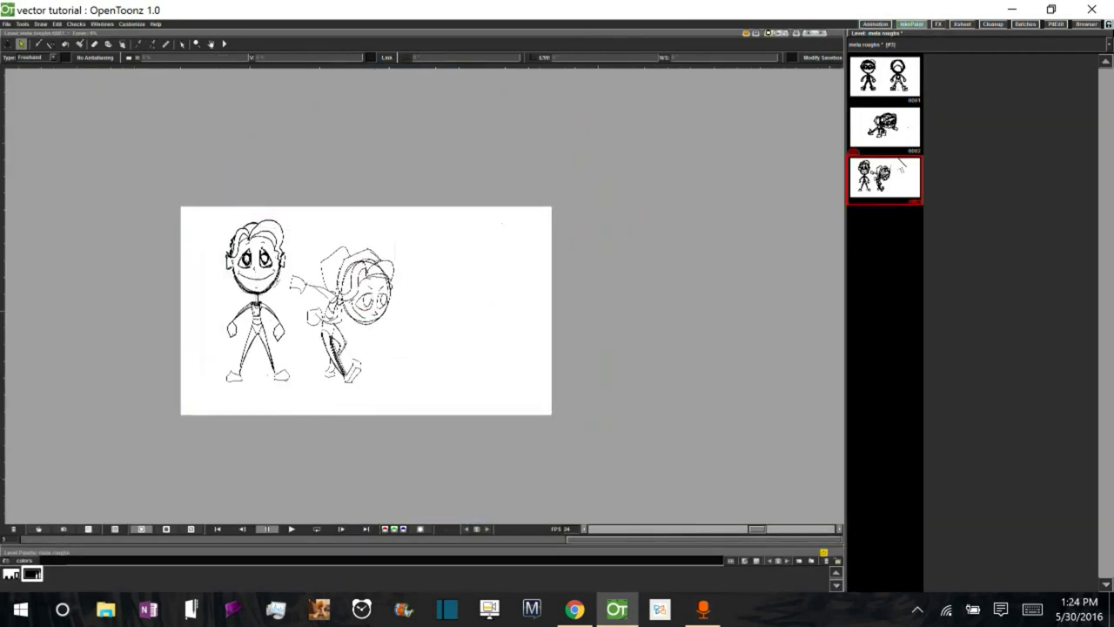
{"action": "left_click", "coordinate": [874, 24]}
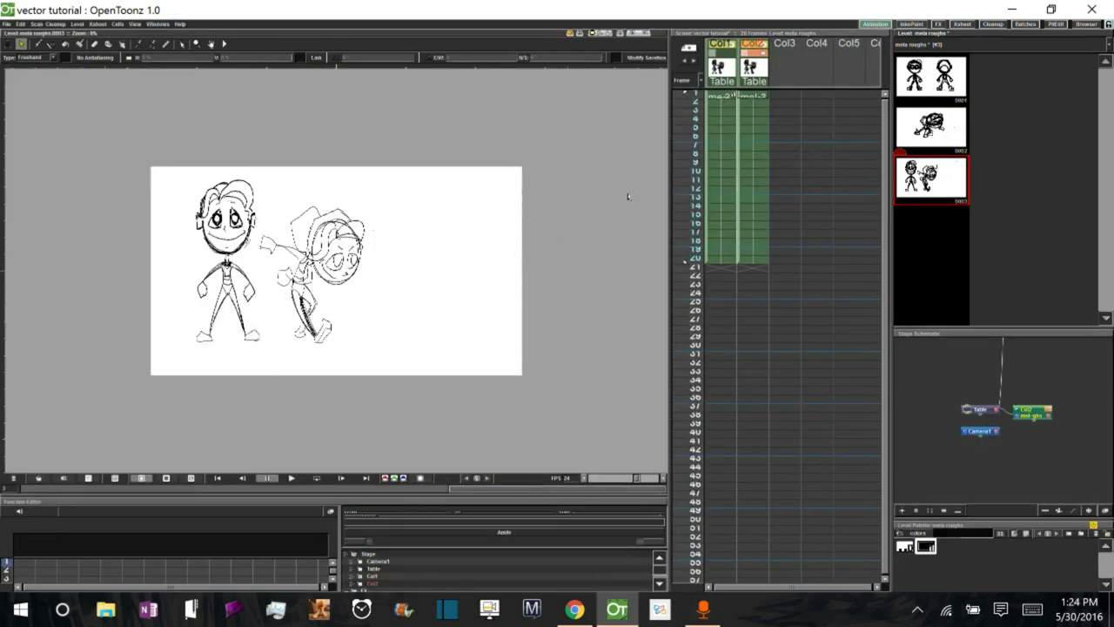
{"action": "left_click", "coordinate": [8, 45]}
{"action": "left_click", "coordinate": [22, 45]}
{"action": "left_click", "coordinate": [8, 45]}
{"action": "left_click", "coordinate": [22, 44]}
{"action": "left_click", "coordinate": [8, 45]}
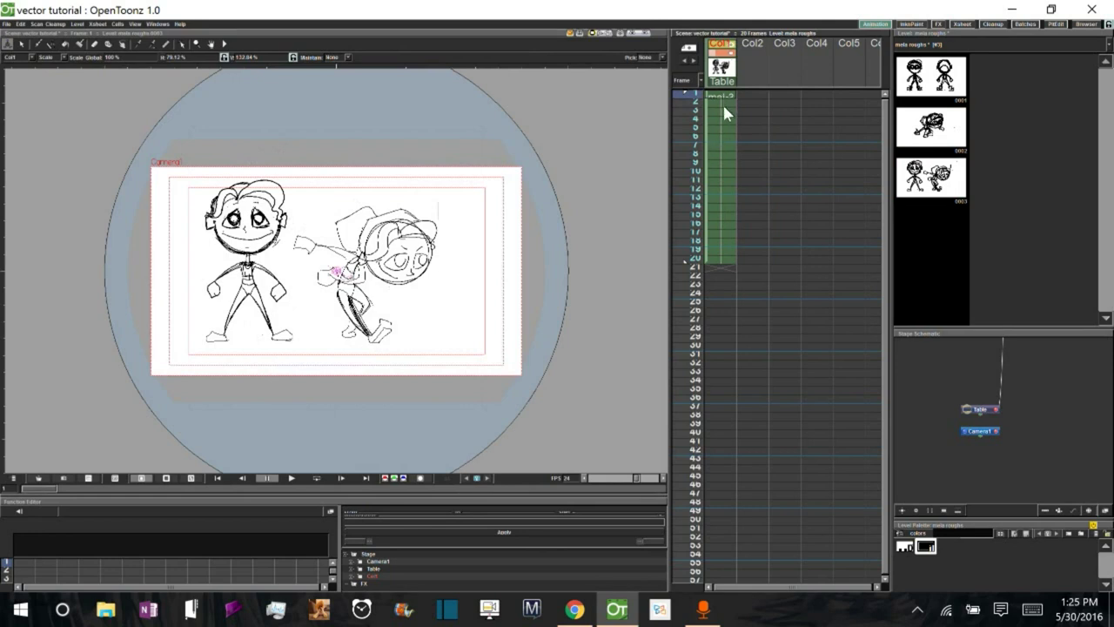
Reposition the rough sketch column at frame 1 with the Animate tool to about E/W 3.73 and N/S -0.43
{"action": "left_click", "coordinate": [724, 99]}
{"action": "left_click", "coordinate": [59, 56]}
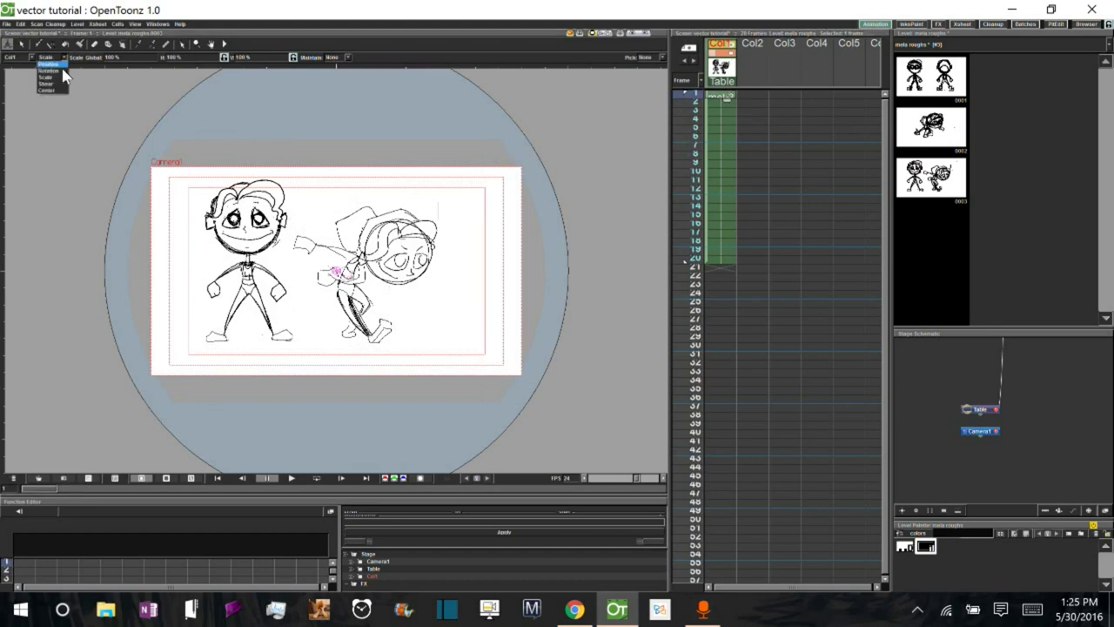
{"action": "left_click", "coordinate": [49, 63]}
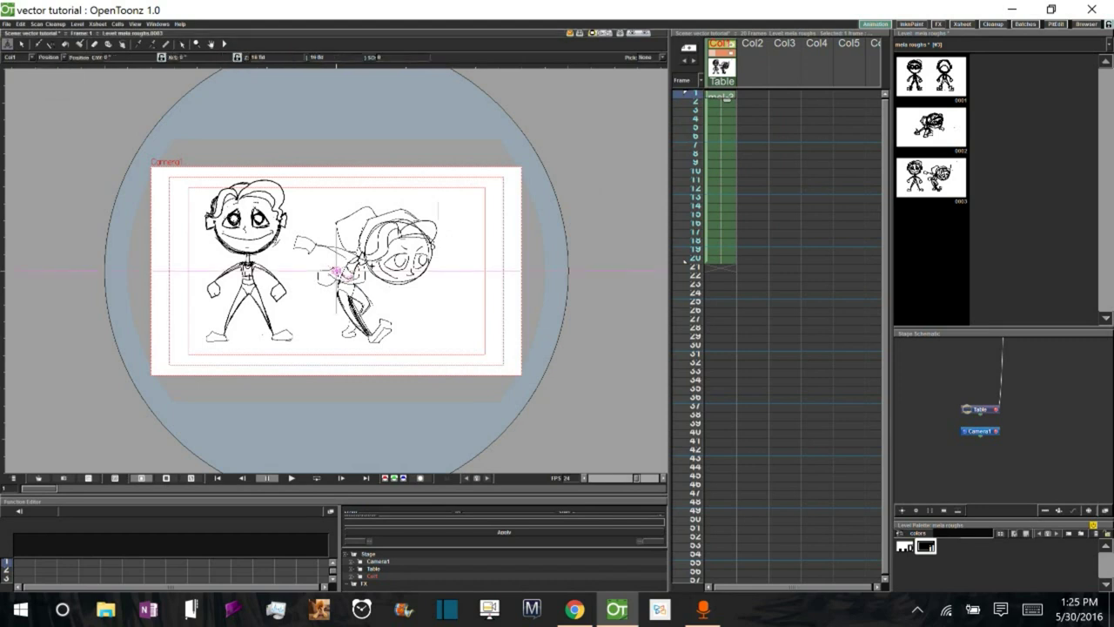
{"action": "left_click_drag", "start_coordinate": [373, 265], "coordinate": [459, 274]}
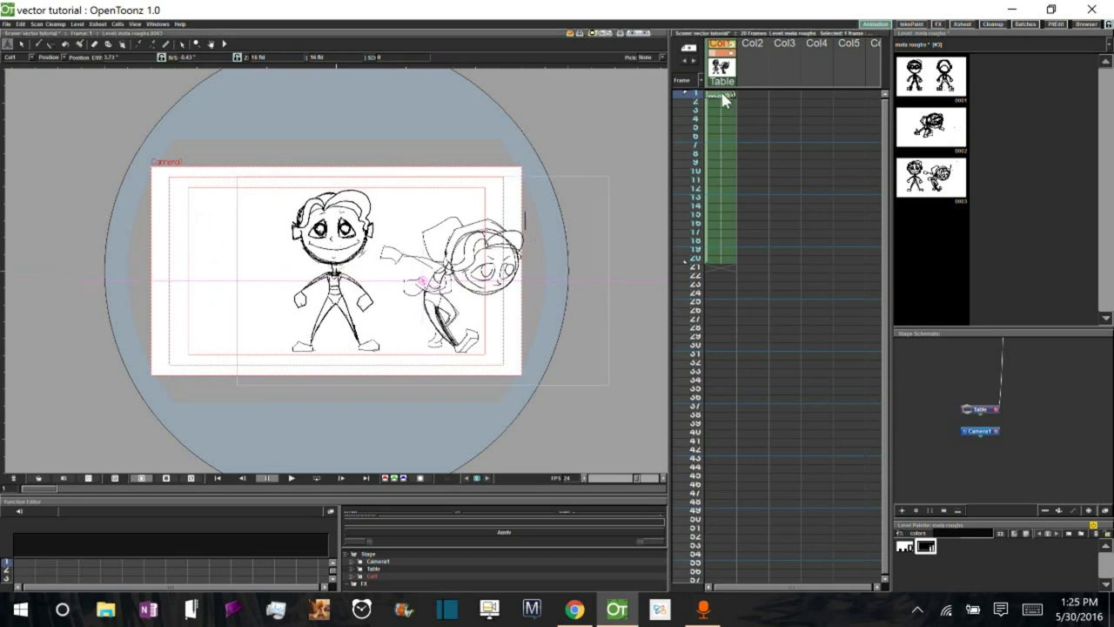
Create a new Toonz Vector Level named "vector drawing" at frame 1 of column 2
{"action": "left_click", "coordinate": [750, 98]}
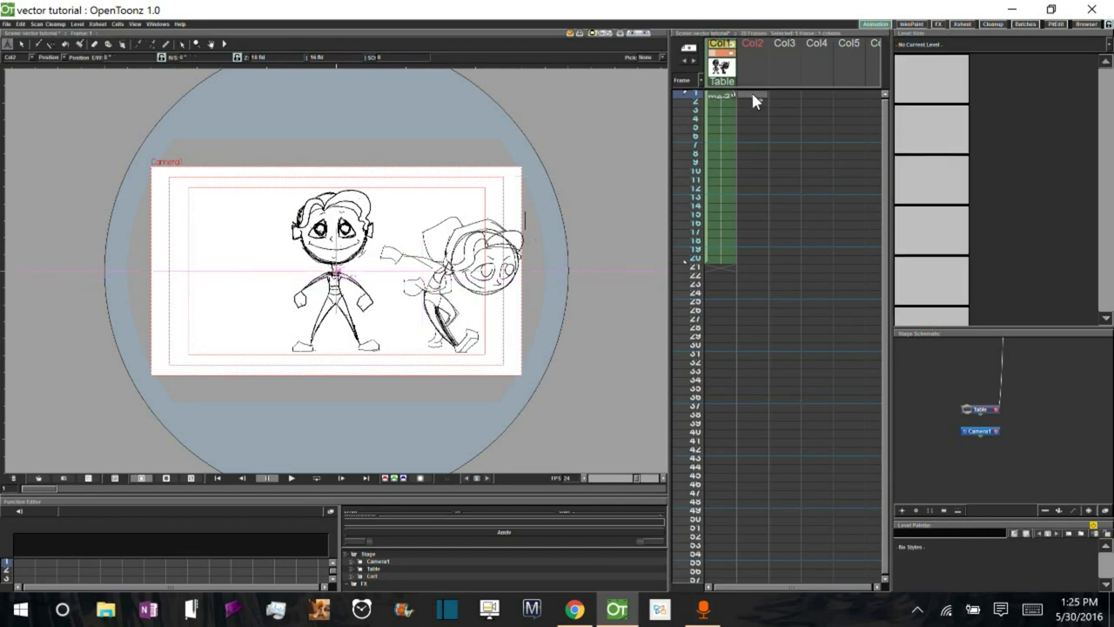
{"action": "right_click", "coordinate": [753, 94]}
{"action": "left_click", "coordinate": [783, 111]}
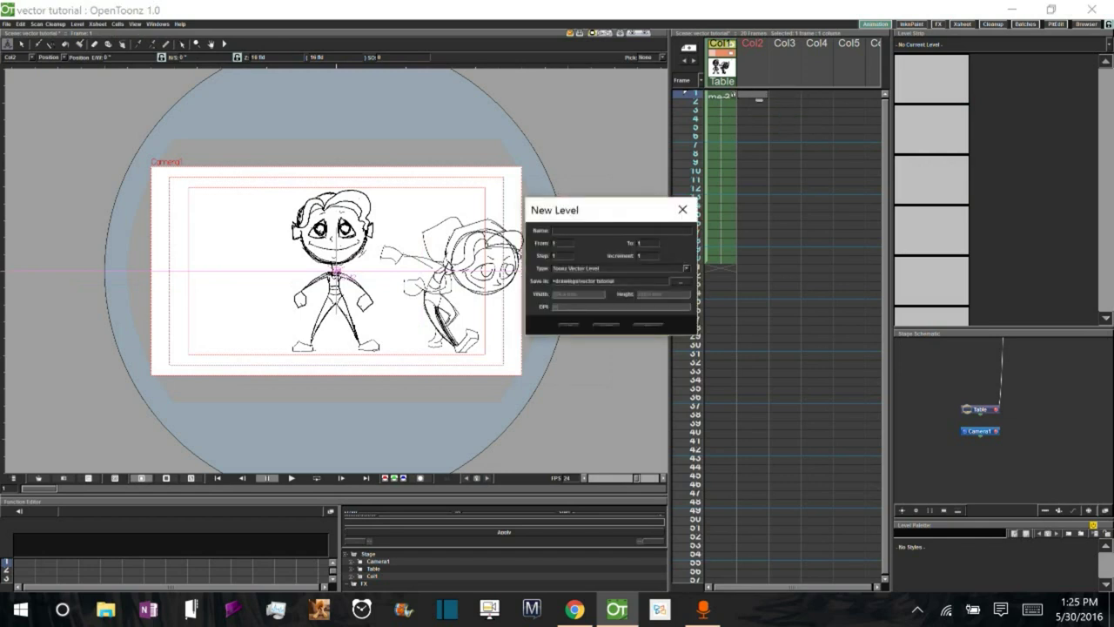
{"action": "type", "text": "vector drawing"}
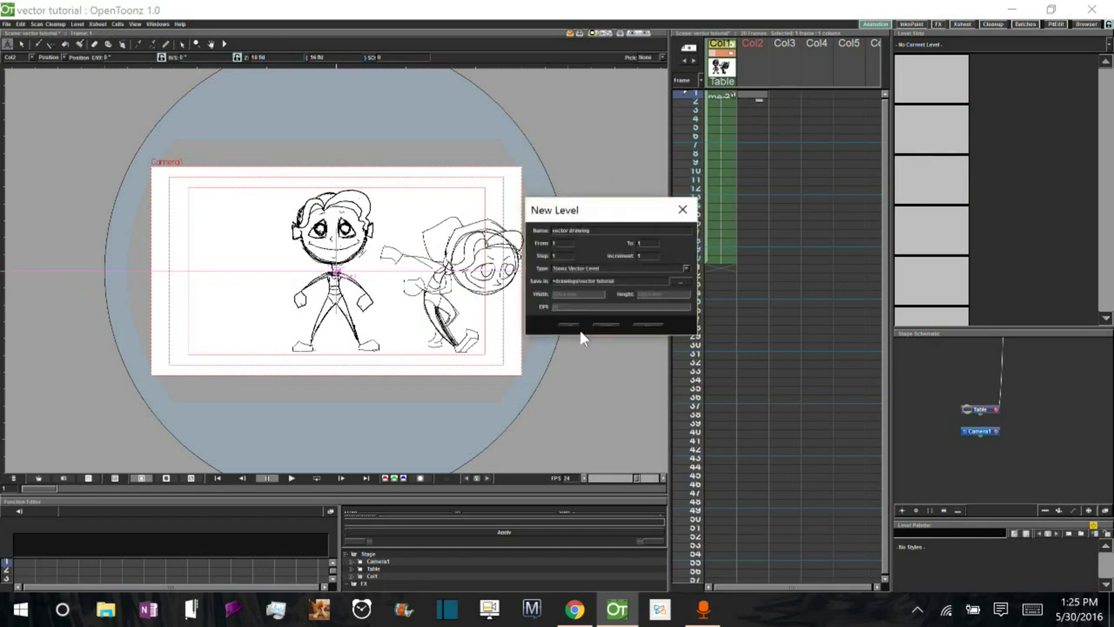
{"action": "left_click", "coordinate": [571, 324]}
Draw a tall rectangle over the torso of the standing sketch with the Geometric tool
{"action": "scroll", "coordinate": [295, 268], "scroll_direction": "up", "scroll_amount": 5}
{"action": "left_click", "coordinate": [51, 43]}
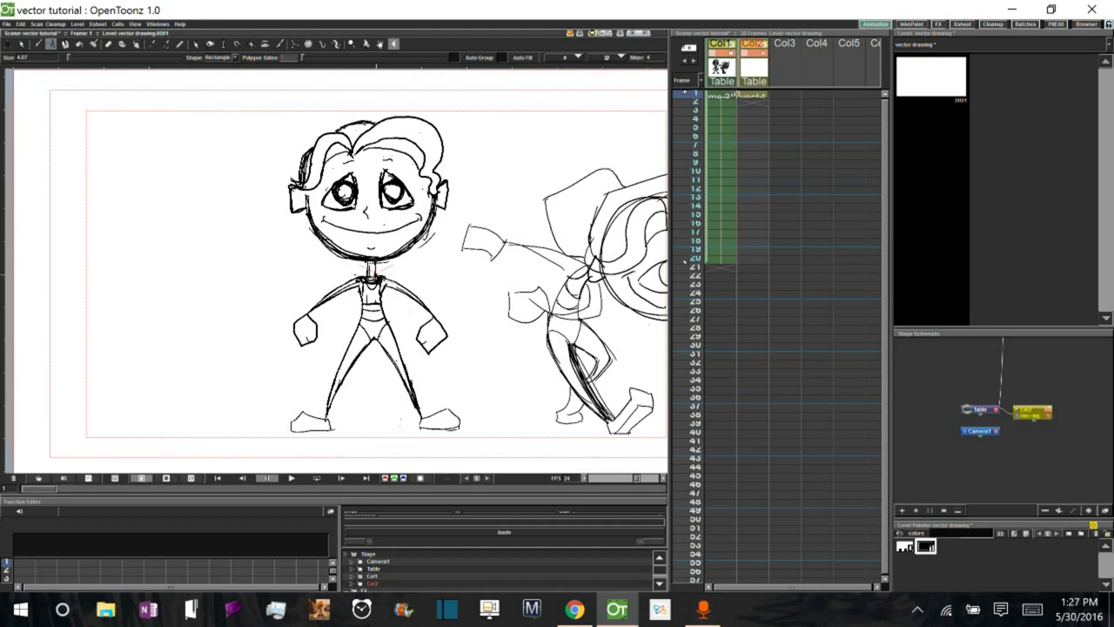
{"action": "left_click_drag", "start_coordinate": [355, 275], "coordinate": [393, 350]}
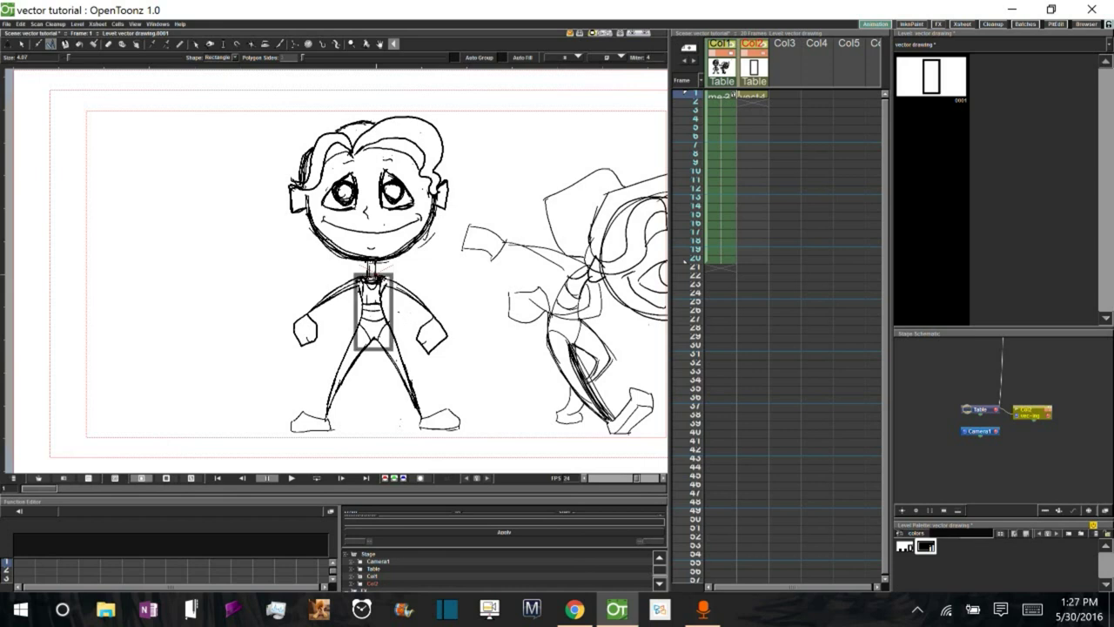
{"action": "key", "text": "s"}
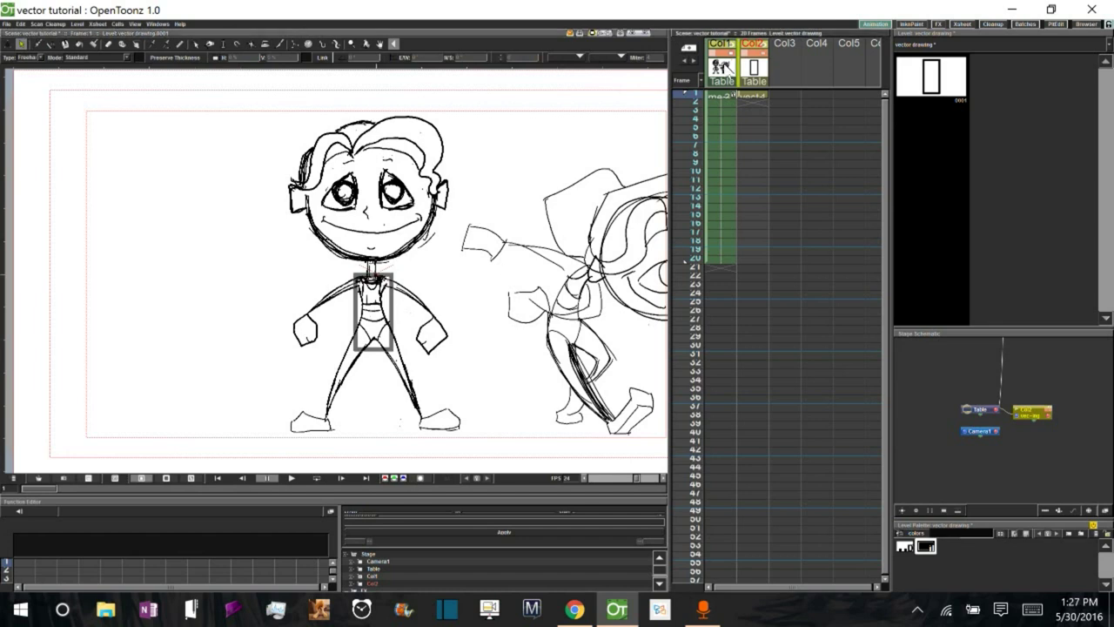
Lower the opacity of the rough sketch column to about 48
{"action": "left_click", "coordinate": [722, 55]}
{"action": "mouse_move", "coordinate": [721, 55]}
{"action": "left_mouse_down"}
{"action": "mouse_move", "coordinate": [756, 59]}
{"action": "mouse_move", "coordinate": [732, 52]}
{"action": "left_mouse_up"}
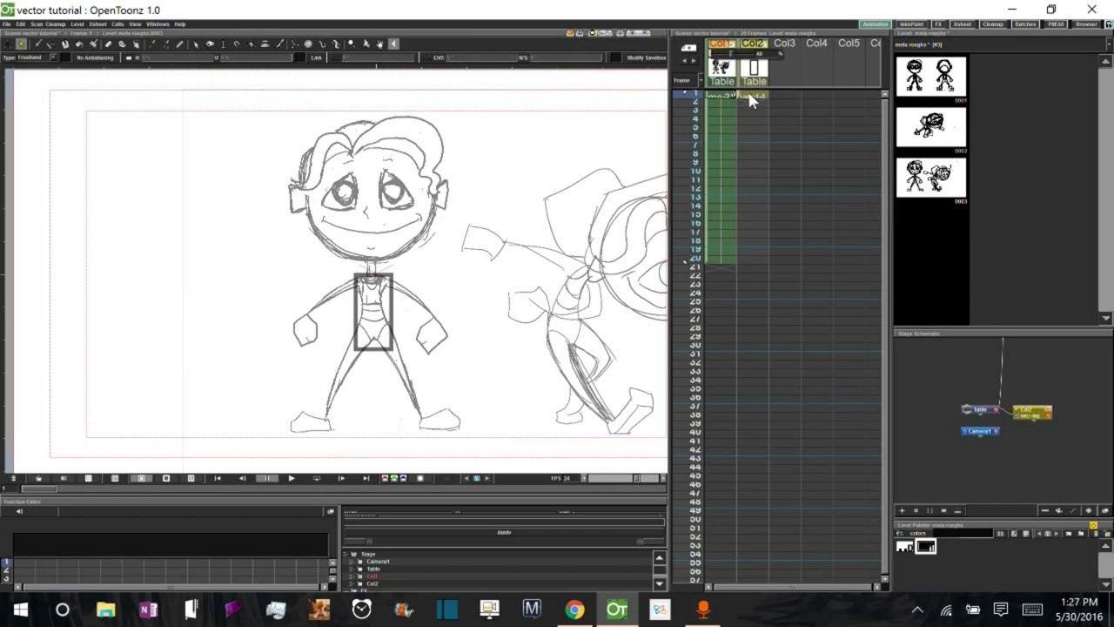
Raise the opacity of the vector drawing column to full and select its frame 1 drawing
{"action": "left_click", "coordinate": [750, 95]}
{"action": "left_click", "coordinate": [754, 53]}
{"action": "left_click", "coordinate": [754, 53]}
{"action": "left_click", "coordinate": [758, 53]}
{"action": "left_click_drag", "start_coordinate": [764, 55], "coordinate": [786, 54]}
{"action": "left_click", "coordinate": [749, 101]}
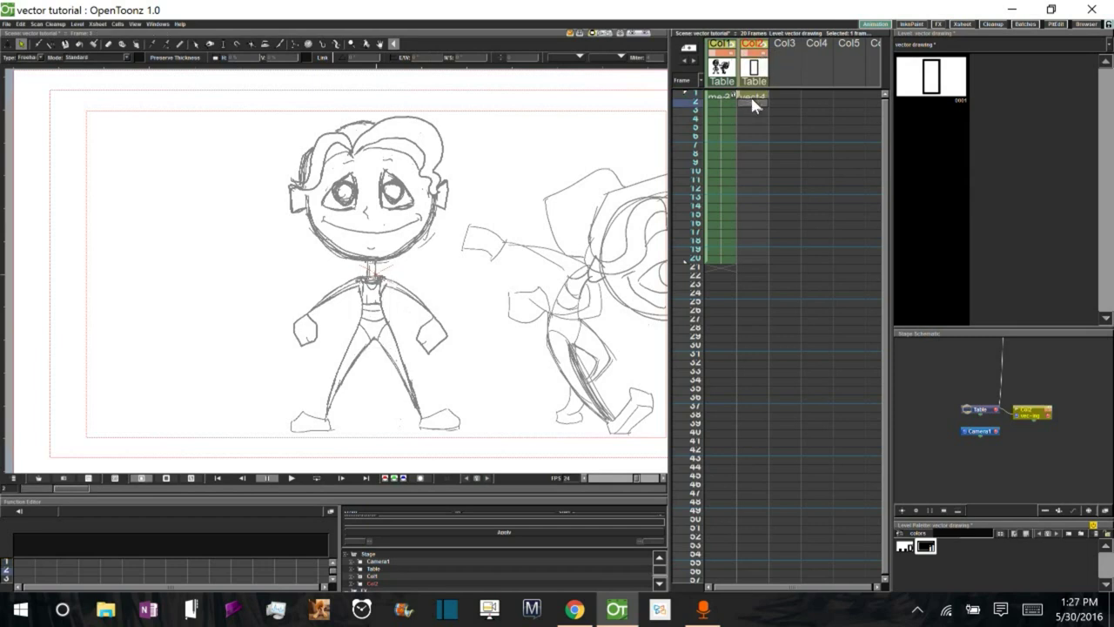
{"action": "left_click", "coordinate": [752, 95]}
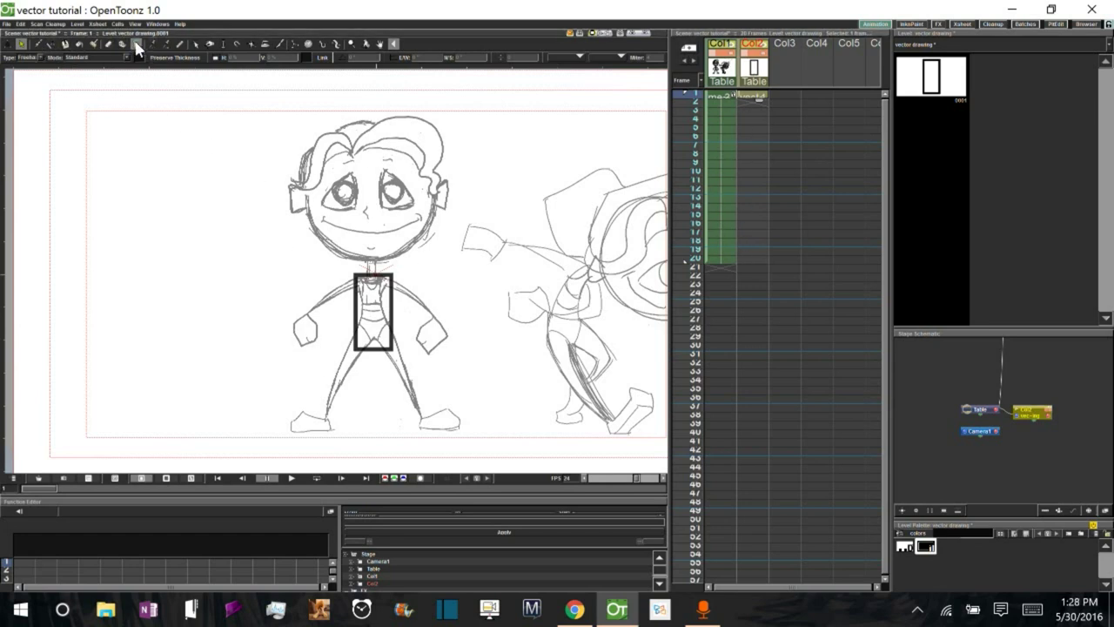
Show the control points of the torso rectangle with the Control Point Editor
{"action": "left_click", "coordinate": [196, 44]}
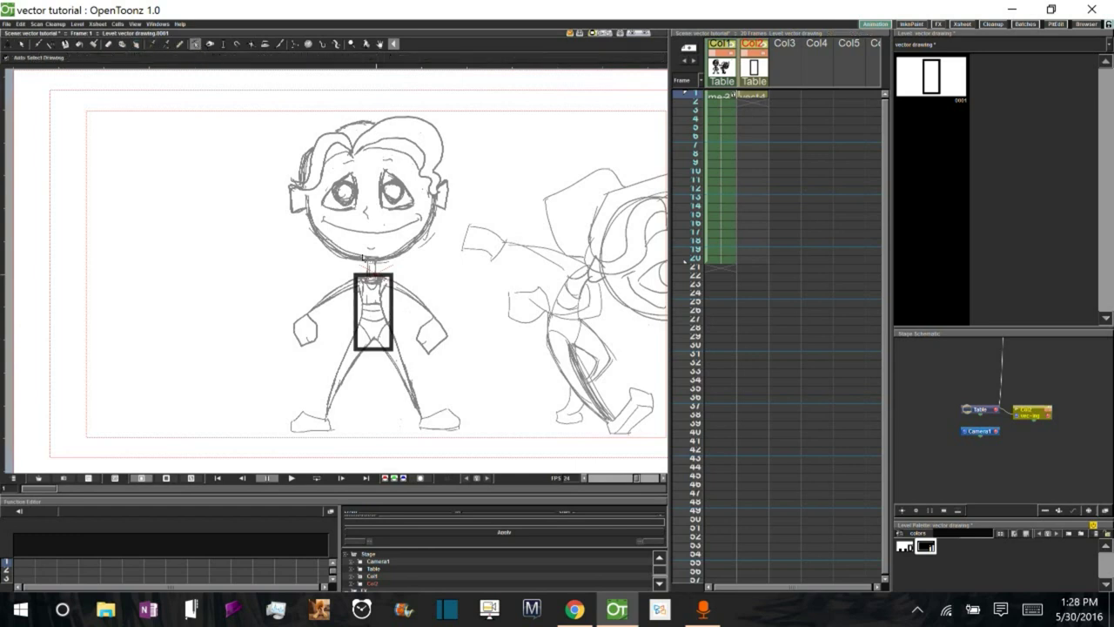
{"action": "left_click", "coordinate": [367, 277]}
{"action": "left_click", "coordinate": [407, 313]}
{"action": "scroll", "coordinate": [408, 313], "scroll_direction": "up", "scroll_amount": 6}
{"action": "scroll", "coordinate": [407, 313], "scroll_direction": "down", "scroll_amount": 1}
{"action": "key", "text": "space"}
{"action": "left_click_drag", "start_coordinate": [407, 314], "coordinate": [425, 219]}
{"action": "key", "text": "s"}
Try bending the left edge of the torso rectangle outward and then inward along the waist
{"action": "left_click", "coordinate": [397, 189]}
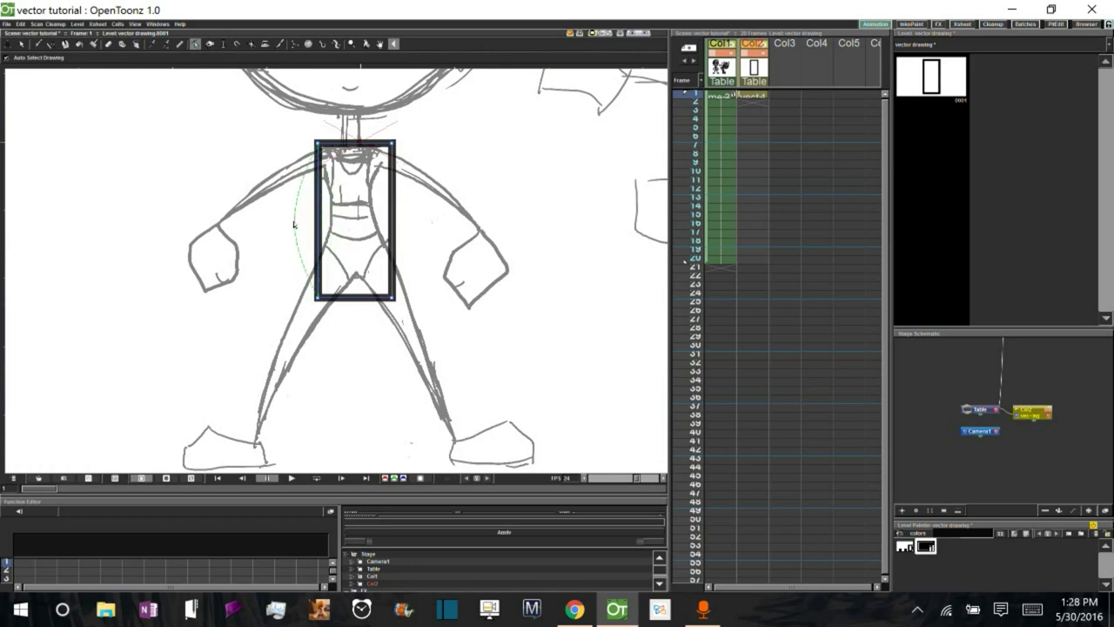
{"action": "left_click", "coordinate": [753, 215]}
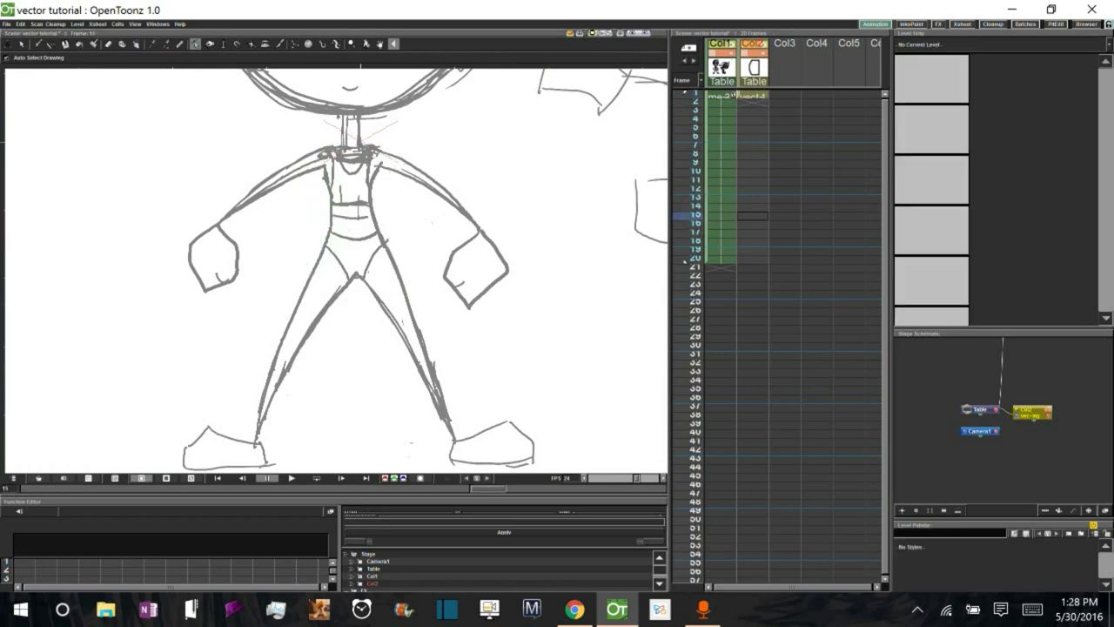
{"action": "left_click", "coordinate": [750, 93]}
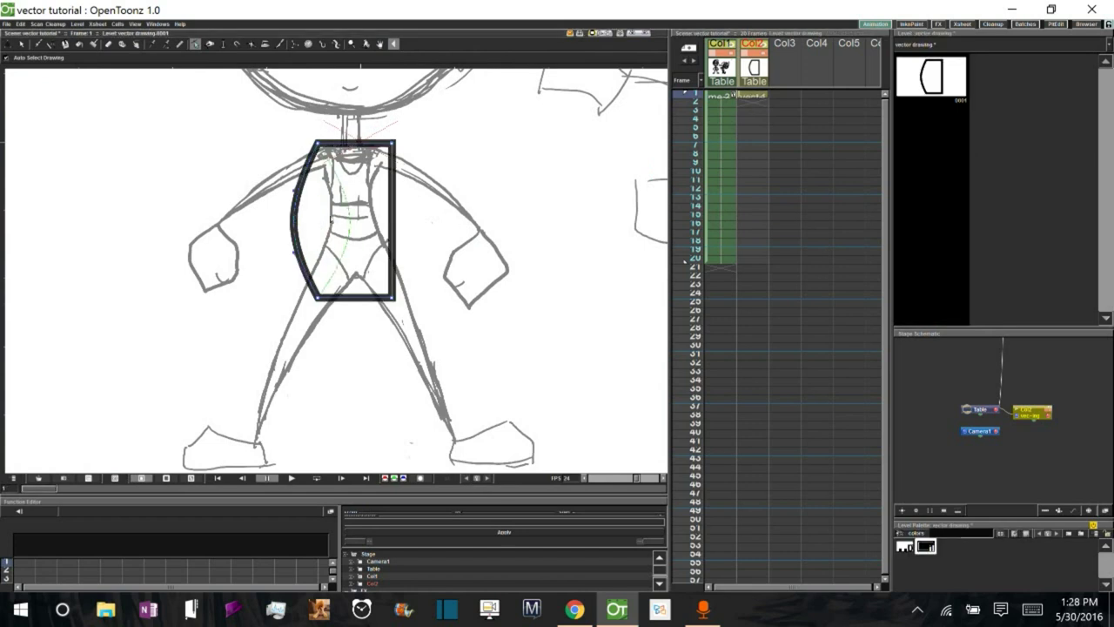
{"action": "left_click_drag", "start_coordinate": [296, 215], "coordinate": [329, 260]}
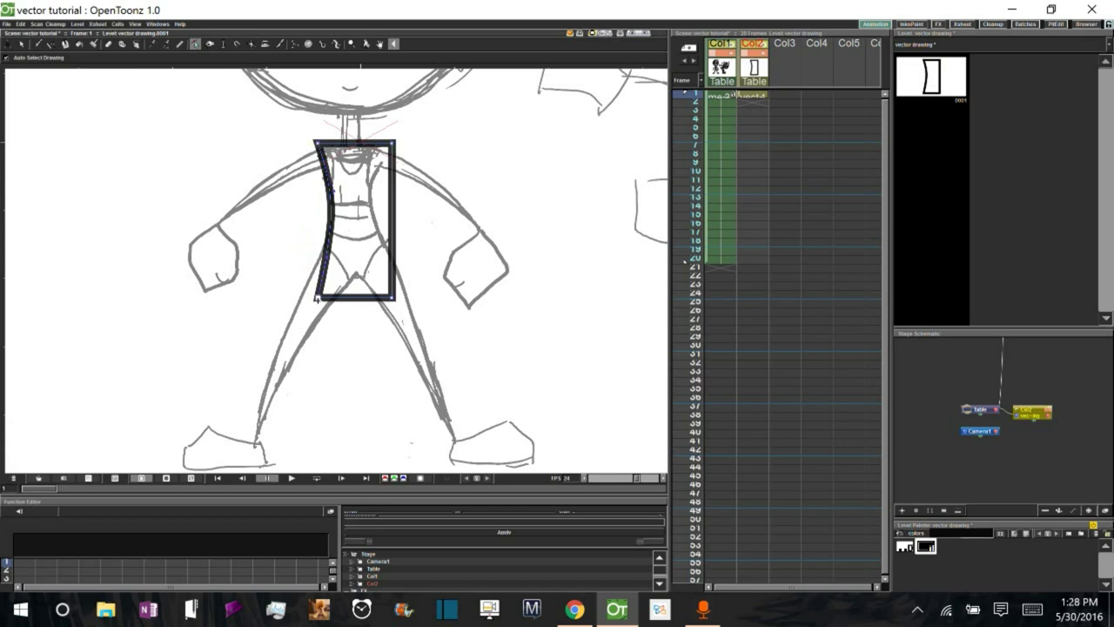
Try rounding the lower-left corner of the torso with its curve handles, then undo those handle edits
{"action": "left_click", "coordinate": [318, 298]}
{"action": "left_click_drag", "start_coordinate": [336, 298], "coordinate": [340, 307]}
{"action": "left_click_drag", "start_coordinate": [326, 257], "coordinate": [300, 243]}
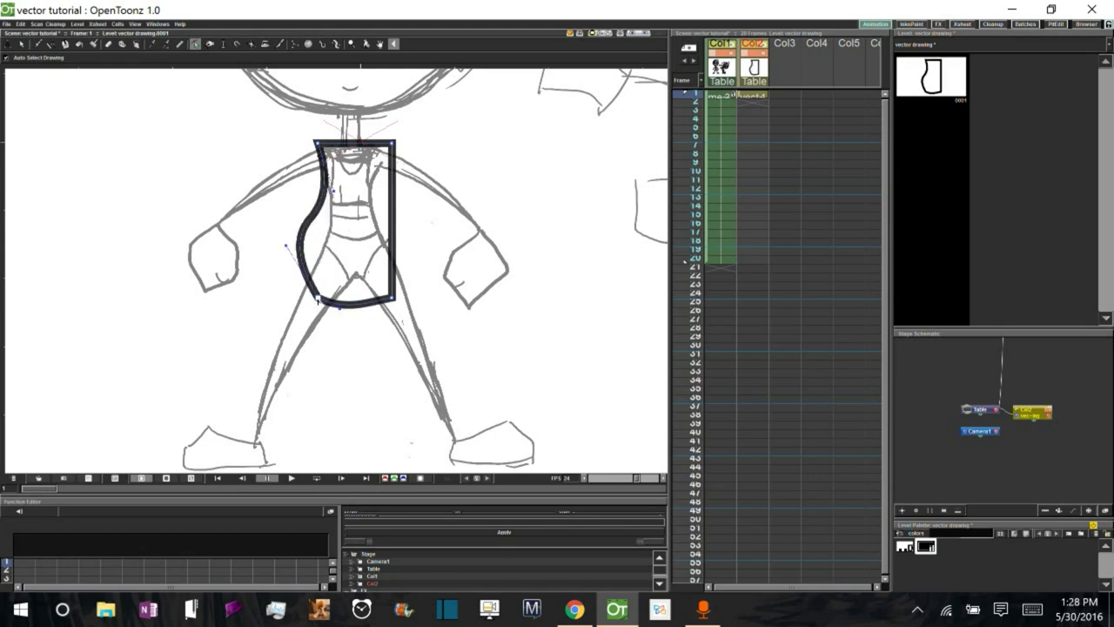
{"action": "key", "text": "ctrl+z"}
{"action": "key", "text": "ctrl+z"}
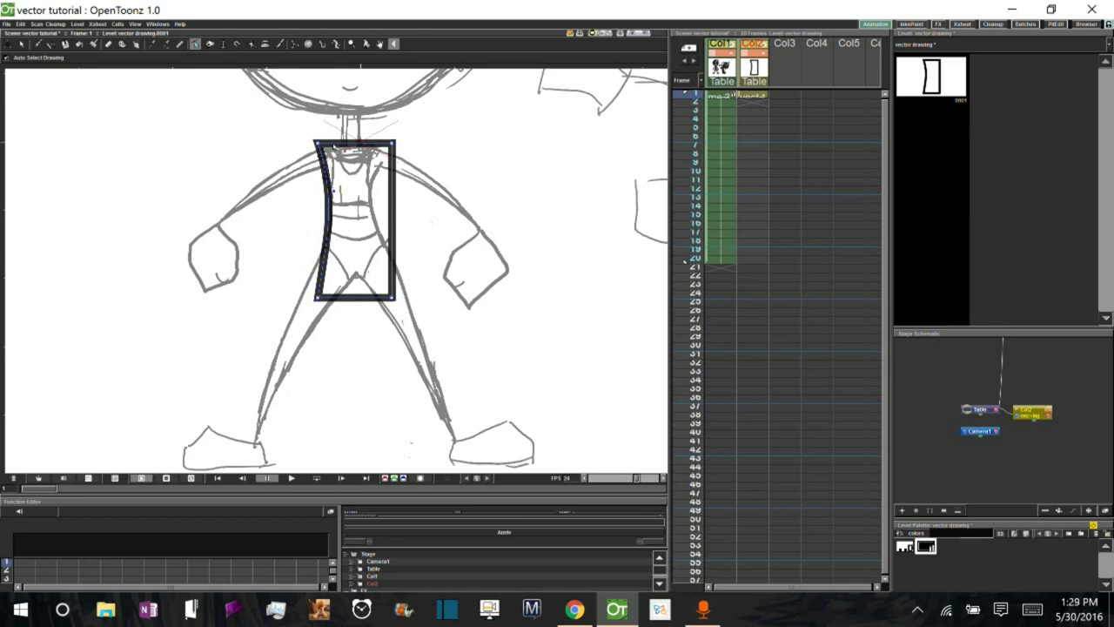
Try rounding the upper-left corner of the torso by repeatedly repositioning its two curve handles
{"action": "left_click_drag", "start_coordinate": [336, 143], "coordinate": [344, 127]}
{"action": "left_click_drag", "start_coordinate": [328, 190], "coordinate": [297, 184]}
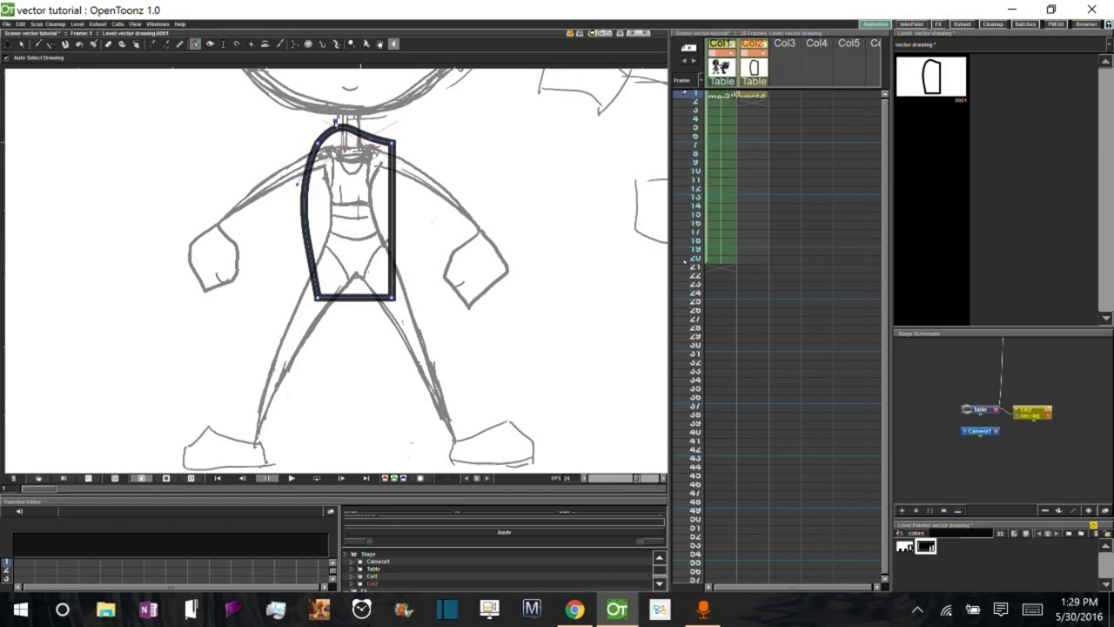
{"action": "left_click_drag", "start_coordinate": [336, 124], "coordinate": [339, 131]}
{"action": "left_click_drag", "start_coordinate": [297, 185], "coordinate": [295, 183]}
{"action": "left_click_drag", "start_coordinate": [340, 131], "coordinate": [341, 133]}
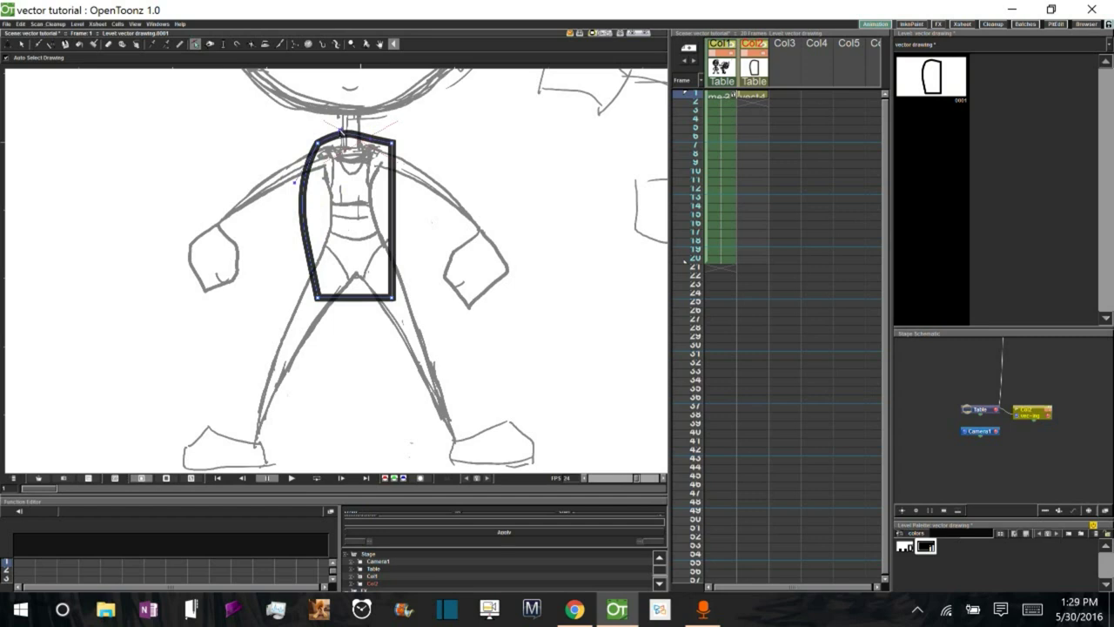
{"action": "left_click_drag", "start_coordinate": [295, 183], "coordinate": [276, 163]}
{"action": "mouse_move", "coordinate": [340, 133]}
{"action": "left_mouse_down"}
{"action": "mouse_move", "coordinate": [335, 116]}
{"action": "mouse_move", "coordinate": [308, 146]}
{"action": "mouse_move", "coordinate": [342, 138]}
{"action": "mouse_move", "coordinate": [341, 116]}
{"action": "mouse_move", "coordinate": [336, 133]}
{"action": "mouse_move", "coordinate": [326, 120]}
{"action": "mouse_move", "coordinate": [365, 96]}
{"action": "mouse_move", "coordinate": [344, 139]}
{"action": "mouse_move", "coordinate": [370, 102]}
{"action": "mouse_move", "coordinate": [336, 135]}
{"action": "mouse_move", "coordinate": [323, 130]}
{"action": "mouse_move", "coordinate": [330, 120]}
{"action": "left_mouse_up"}
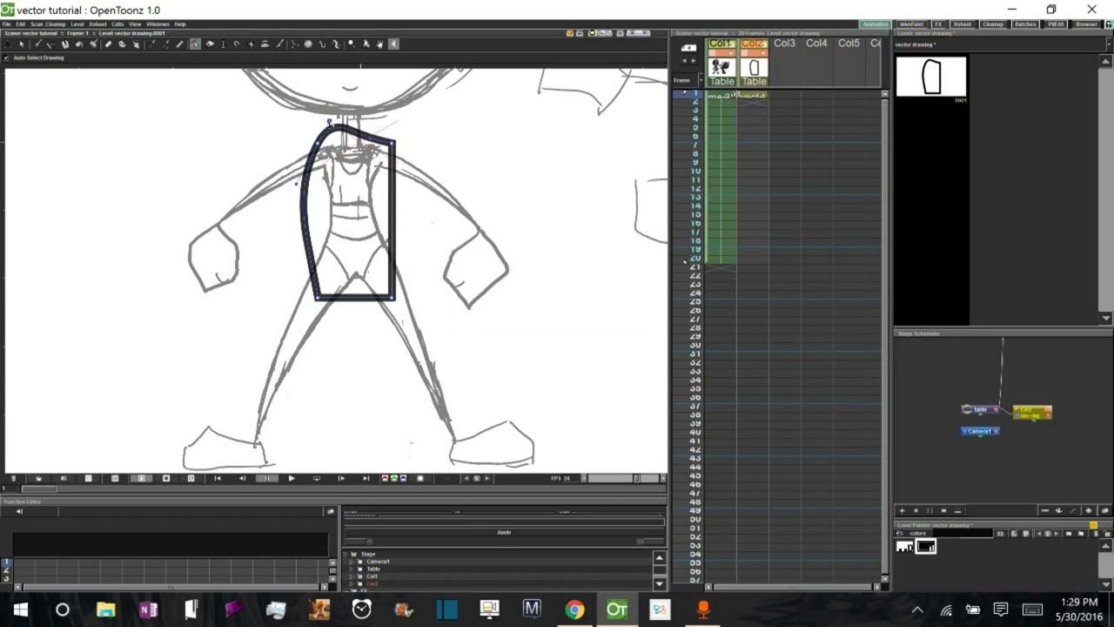
{"action": "mouse_move", "coordinate": [330, 122]}
{"action": "left_mouse_down"}
{"action": "mouse_move", "coordinate": [342, 157]}
{"action": "mouse_move", "coordinate": [339, 117]}
{"action": "mouse_move", "coordinate": [339, 136]}
{"action": "left_mouse_up"}
{"action": "left_click_drag", "start_coordinate": [297, 184], "coordinate": [300, 197]}
{"action": "mouse_move", "coordinate": [341, 135]}
{"action": "left_mouse_down"}
{"action": "mouse_move", "coordinate": [345, 150]}
{"action": "mouse_move", "coordinate": [326, 126]}
{"action": "left_mouse_up"}
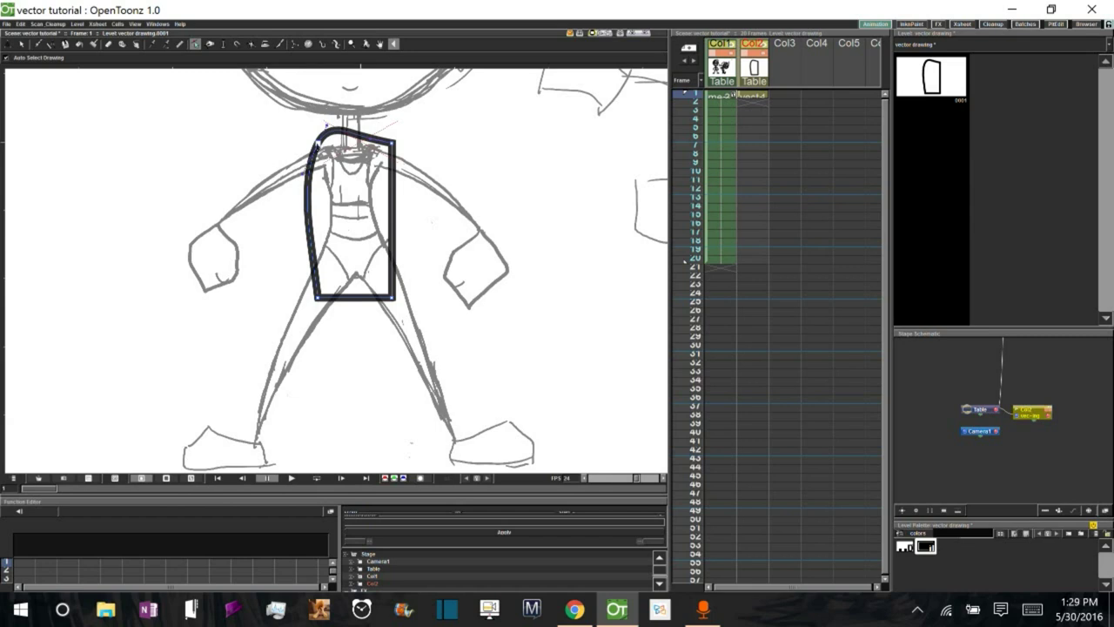
Undo the remaining curve edits on the edges of the torso rectangle
{"action": "key", "text": "ctrl+z"}
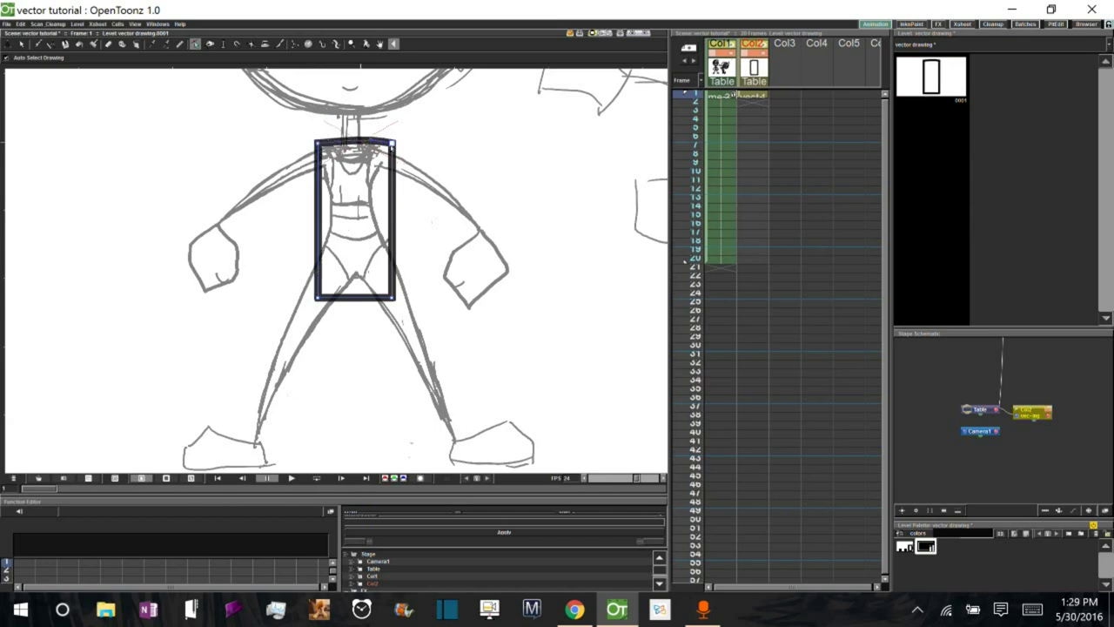
{"action": "left_click", "coordinate": [391, 143]}
{"action": "key", "text": "ctrl+z"}
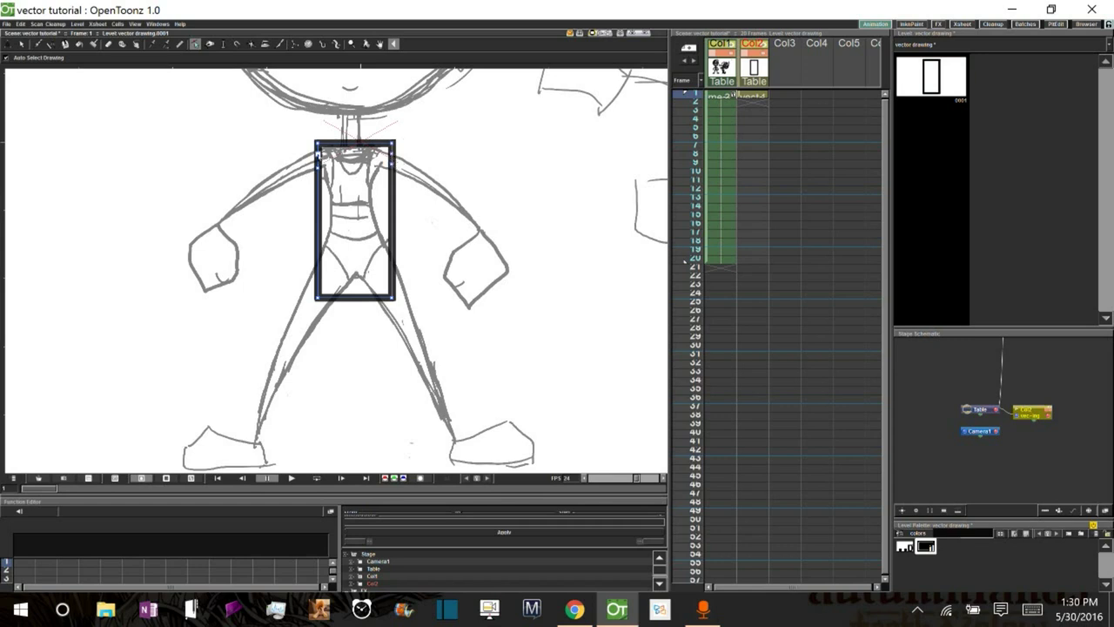
Extend control points from both upper sides of the torso out to the sketched wrists to form the arms
{"action": "left_click_drag", "start_coordinate": [318, 155], "coordinate": [217, 225]}
{"action": "left_click", "coordinate": [768, 192]}
{"action": "left_click", "coordinate": [749, 97]}
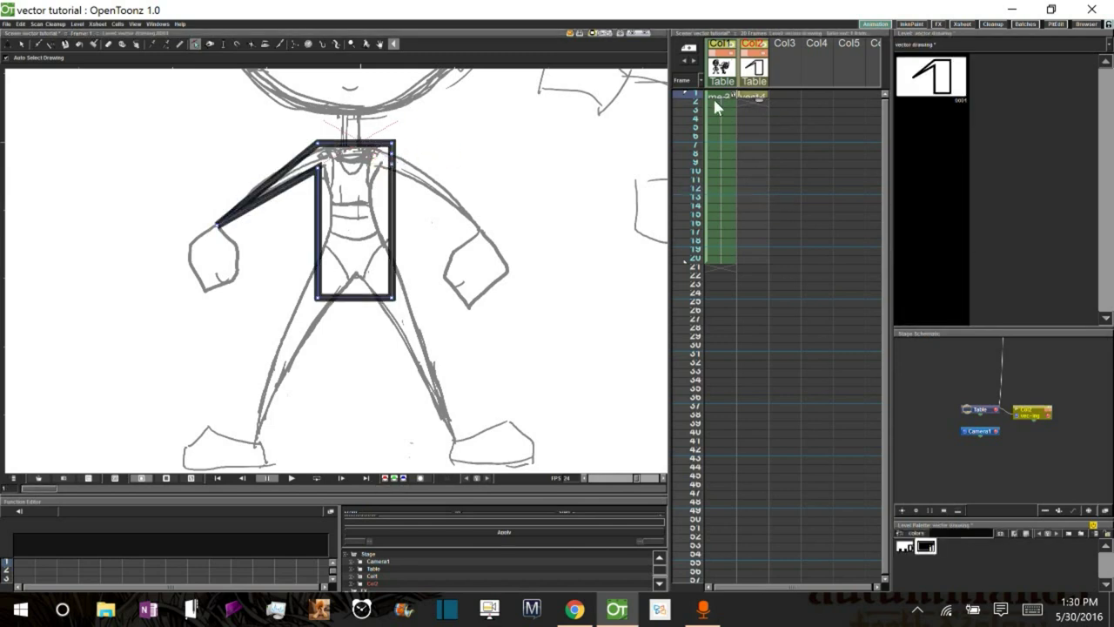
{"action": "left_click_drag", "start_coordinate": [394, 161], "coordinate": [478, 233]}
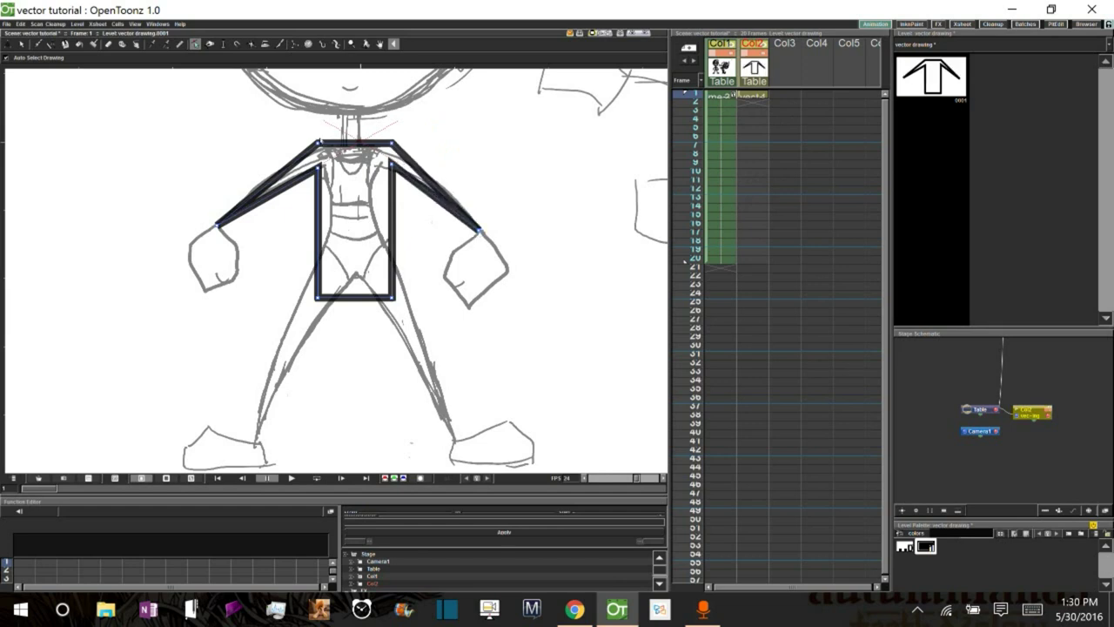
Shape the shoulders, arms, waist and legs of the body outline so its curves follow the standing sketch
{"action": "left_click_drag", "start_coordinate": [319, 142], "coordinate": [374, 150]}
{"action": "left_click_drag", "start_coordinate": [272, 185], "coordinate": [325, 165]}
{"action": "left_click_drag", "start_coordinate": [427, 186], "coordinate": [377, 164]}
{"action": "left_click_drag", "start_coordinate": [428, 197], "coordinate": [432, 191]}
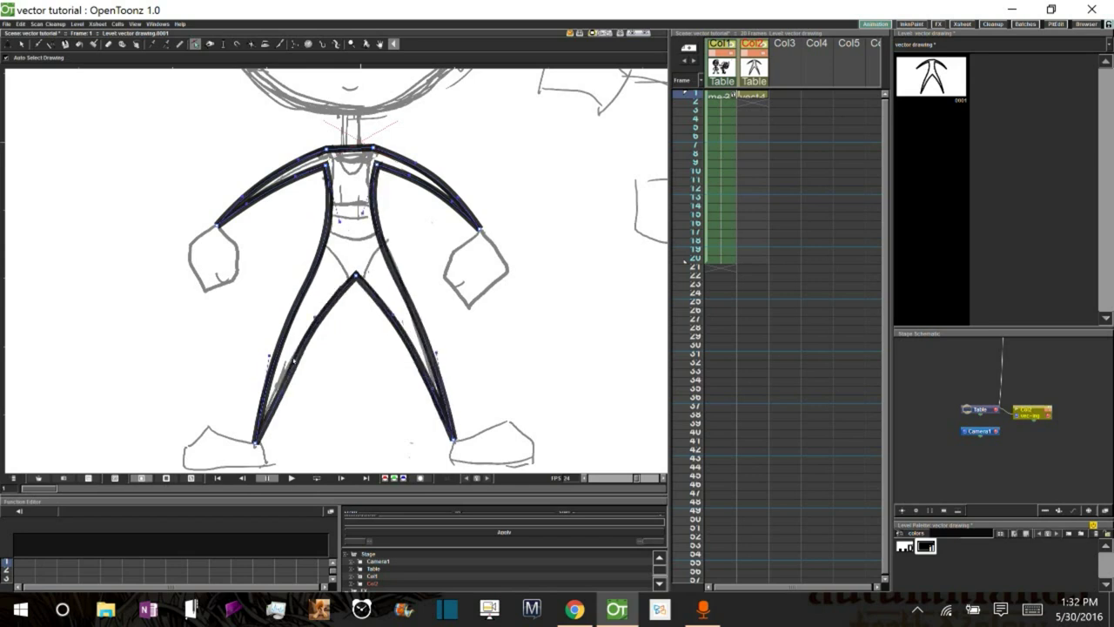
{"action": "left_click_drag", "start_coordinate": [283, 395], "coordinate": [275, 390]}
{"action": "left_click", "coordinate": [412, 148]}
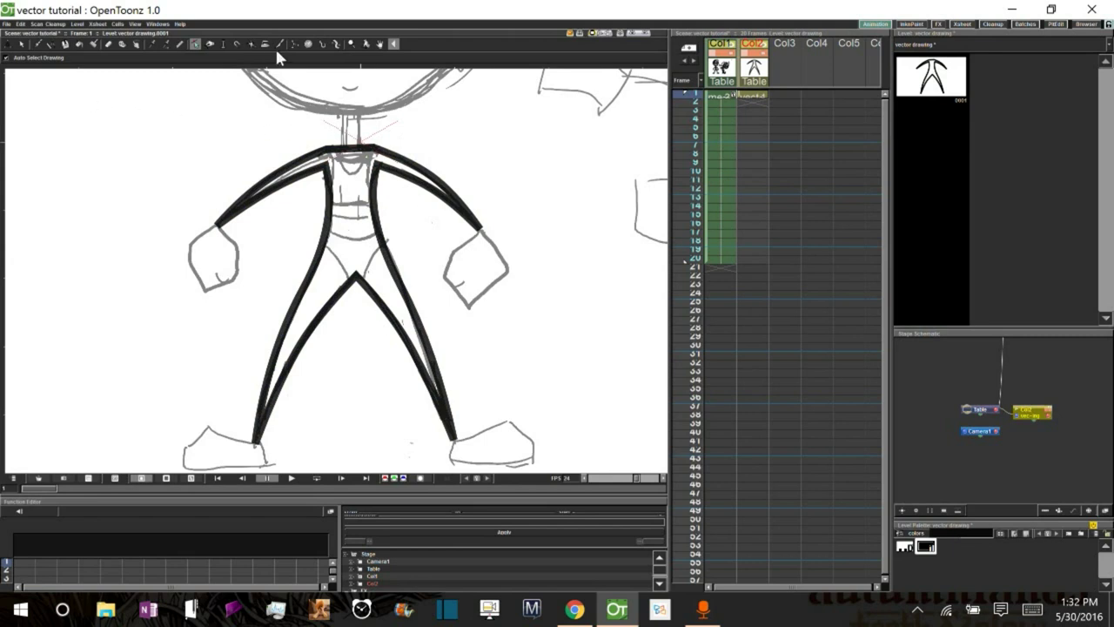
Try the Pump tool on the right arm, then thin the whole body outline with the Selection tool
{"action": "left_click", "coordinate": [224, 44]}
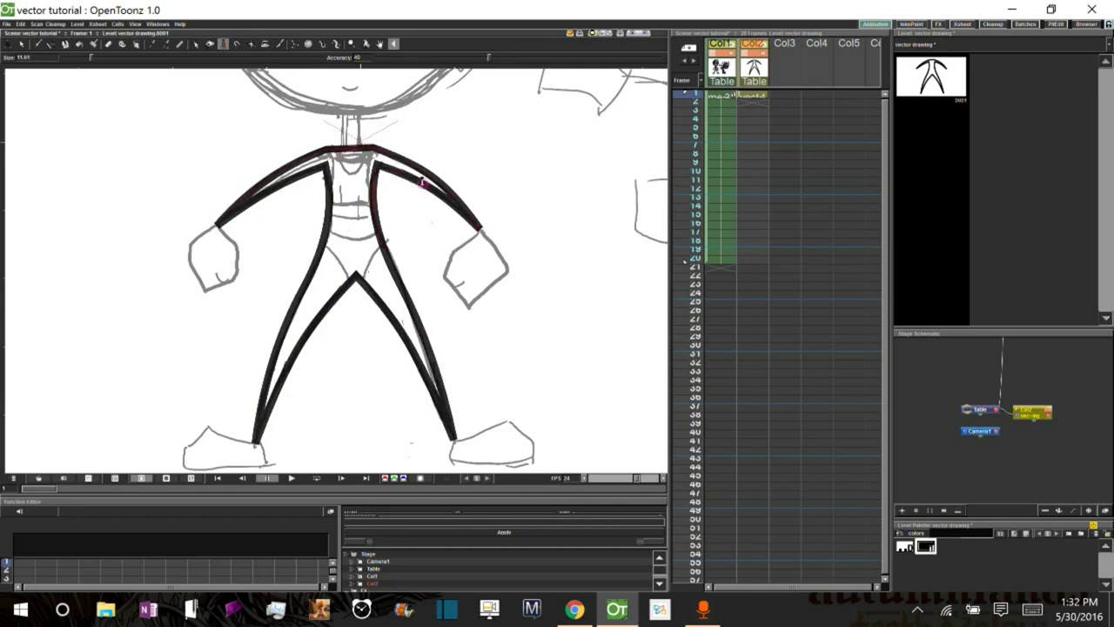
{"action": "left_click_drag", "start_coordinate": [420, 180], "coordinate": [376, 162]}
{"action": "left_click", "coordinate": [21, 46]}
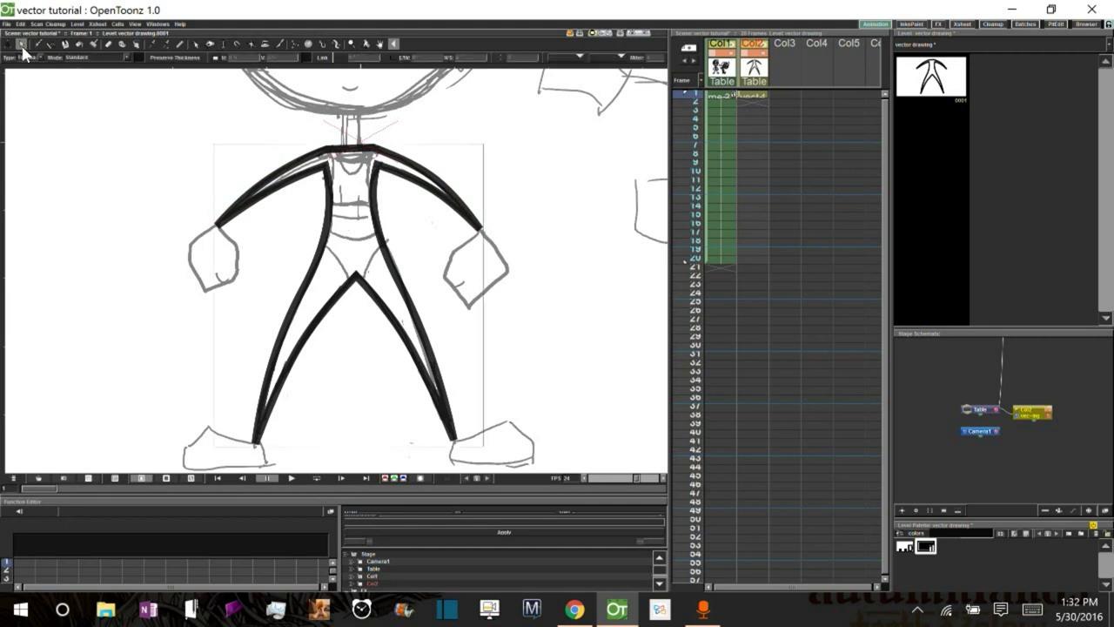
{"action": "left_click", "coordinate": [426, 175]}
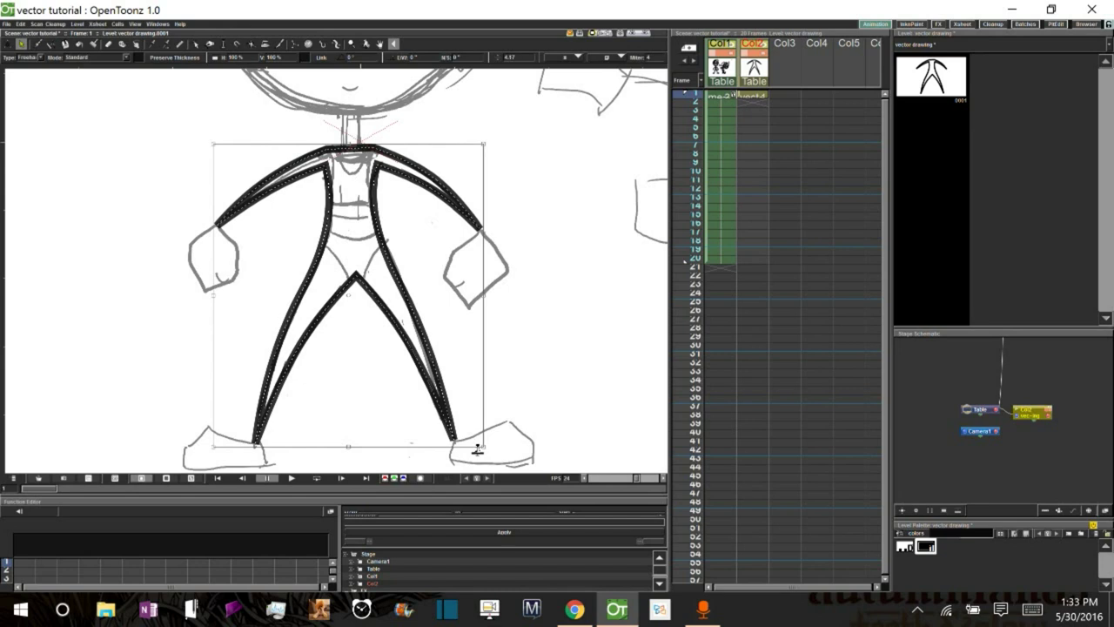
{"action": "left_click_drag", "start_coordinate": [477, 450], "coordinate": [474, 451]}
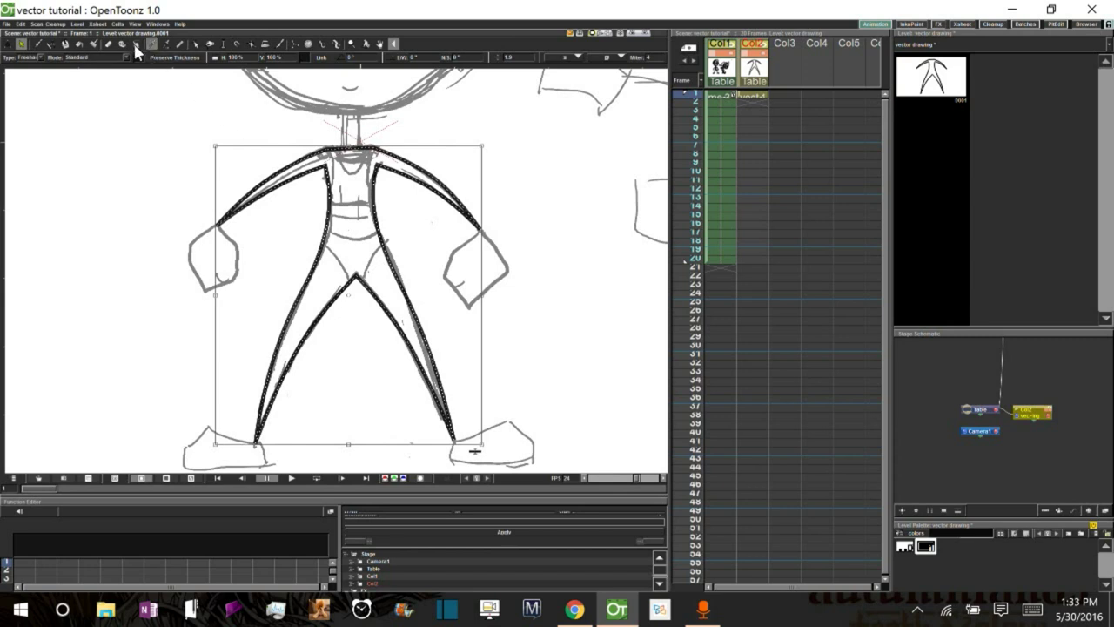
Draw a small rectangle over the left-hand fist of the standing sketch with the Geometric tool
{"action": "left_click", "coordinate": [196, 46]}
{"action": "key", "text": "shift+space"}
{"action": "mouse_move", "coordinate": [550, 225]}
{"action": "left_mouse_down"}
{"action": "mouse_move", "coordinate": [552, 251]}
{"action": "mouse_move", "coordinate": [532, 253]}
{"action": "mouse_move", "coordinate": [510, 290]}
{"action": "left_mouse_up"}
{"action": "key", "text": "space"}
{"action": "key", "text": "s"}
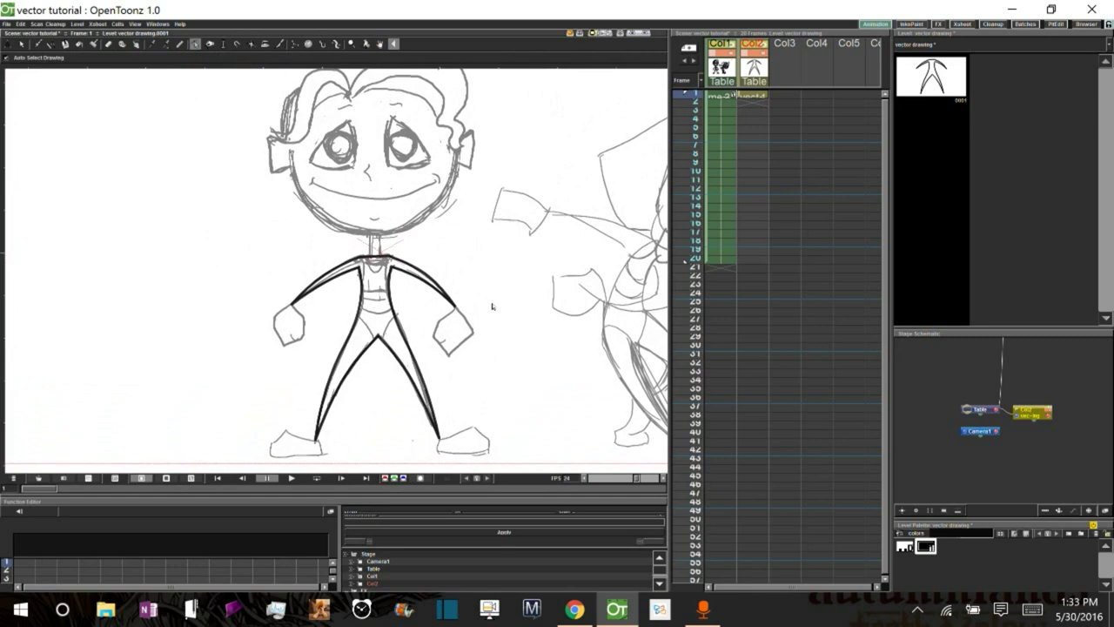
{"action": "left_click", "coordinate": [52, 45]}
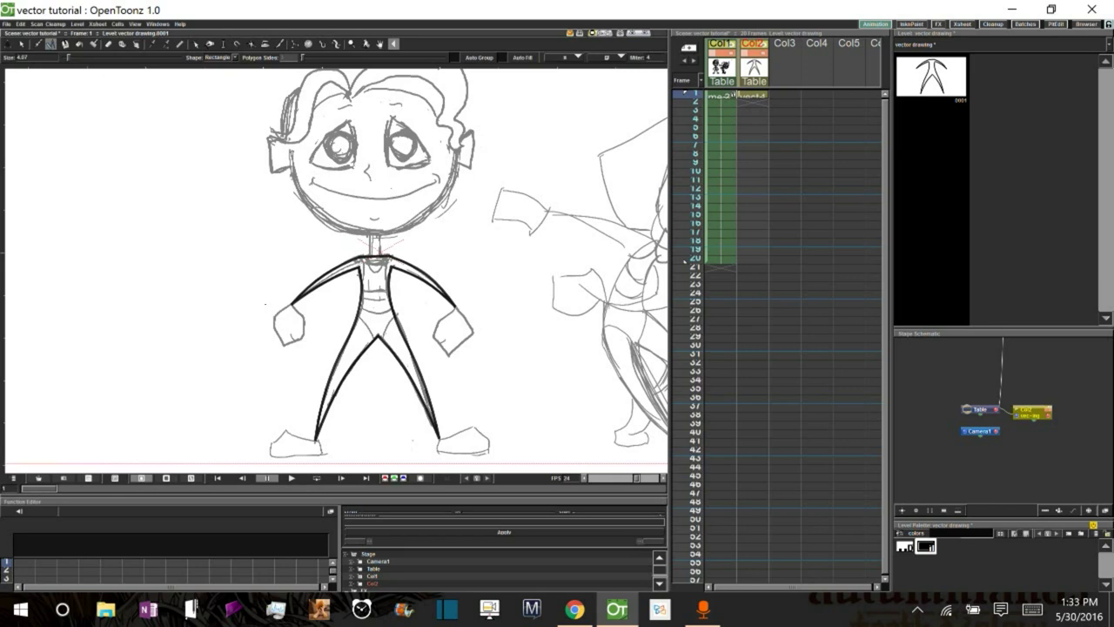
{"action": "mouse_move", "coordinate": [261, 306]}
{"action": "left_mouse_down"}
{"action": "mouse_move", "coordinate": [291, 320]}
{"action": "mouse_move", "coordinate": [296, 347]}
{"action": "left_mouse_up"}
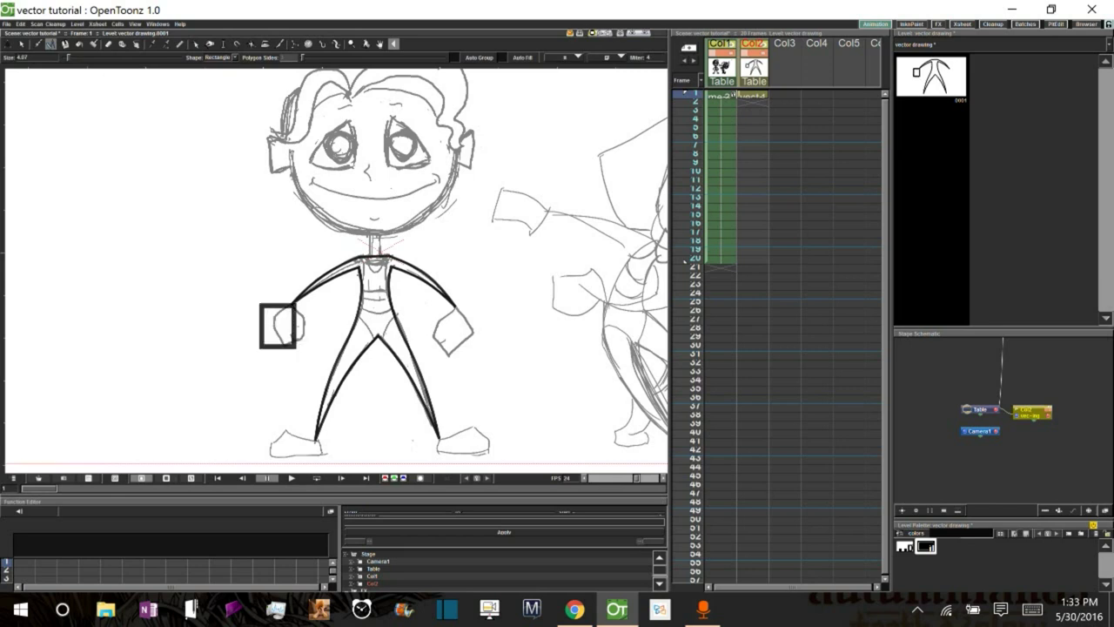
Select the hand rectangle and reduce the thickness of its outline
{"action": "key", "text": "s"}
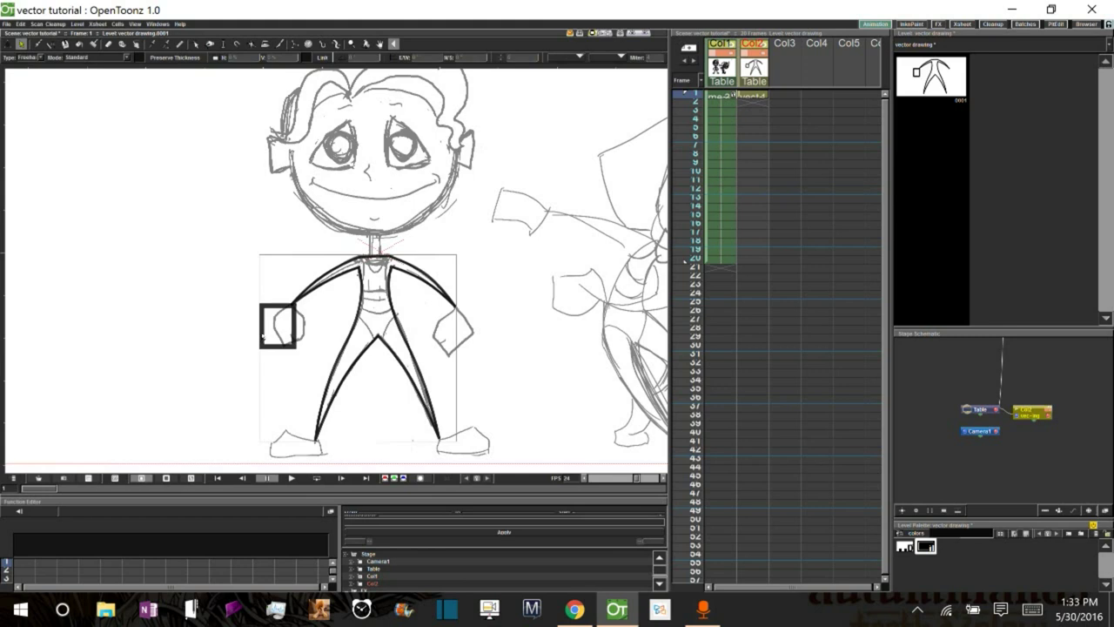
{"action": "left_click", "coordinate": [293, 347]}
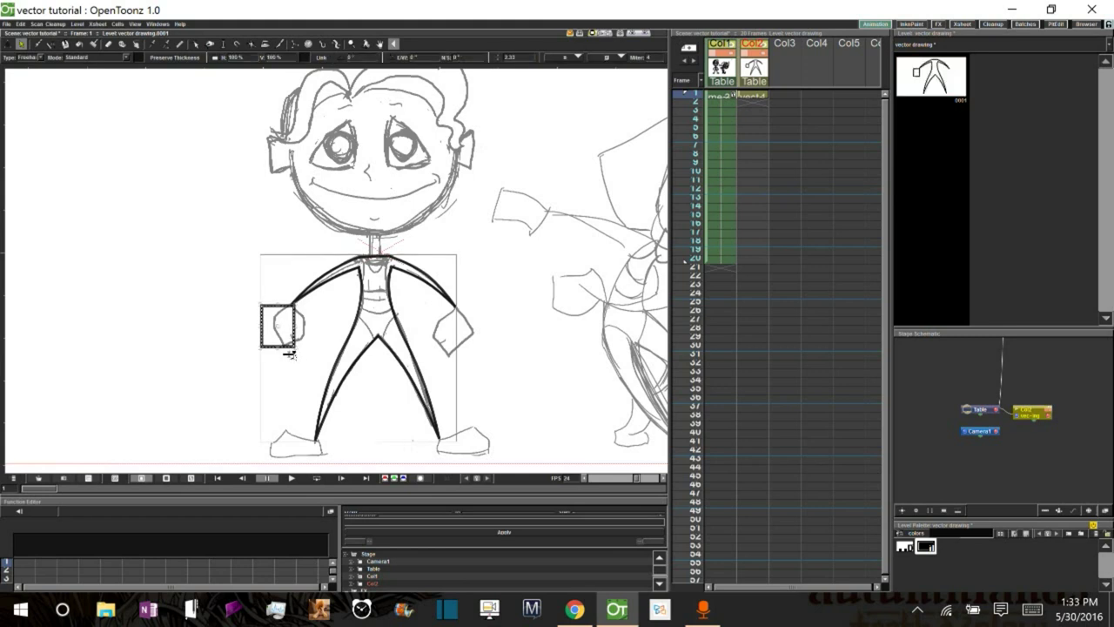
{"action": "left_click_drag", "start_coordinate": [292, 355], "coordinate": [296, 363]}
{"action": "left_click", "coordinate": [306, 336]}
Reshape the hand rectangle with the Control Point Editor so its corners follow the sketched fist
{"action": "left_click", "coordinate": [196, 45]}
{"action": "left_click", "coordinate": [295, 320]}
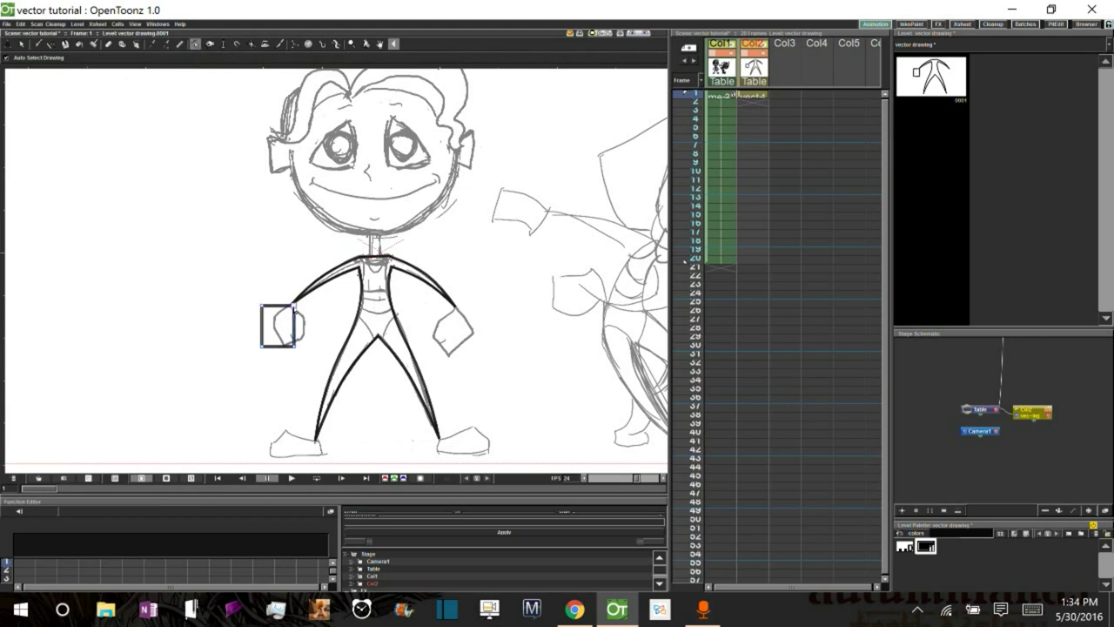
{"action": "mouse_move", "coordinate": [294, 306]}
{"action": "left_mouse_down"}
{"action": "mouse_move", "coordinate": [301, 320]}
{"action": "mouse_move", "coordinate": [275, 316]}
{"action": "left_mouse_up"}
{"action": "left_click_drag", "start_coordinate": [262, 346], "coordinate": [305, 336]}
{"action": "left_click_drag", "start_coordinate": [275, 317], "coordinate": [273, 325]}
Duplicate the finished hand shape and move the copy onto the fist at the end of the opposite arm
{"action": "key", "text": "s"}
{"action": "left_click", "coordinate": [303, 318]}
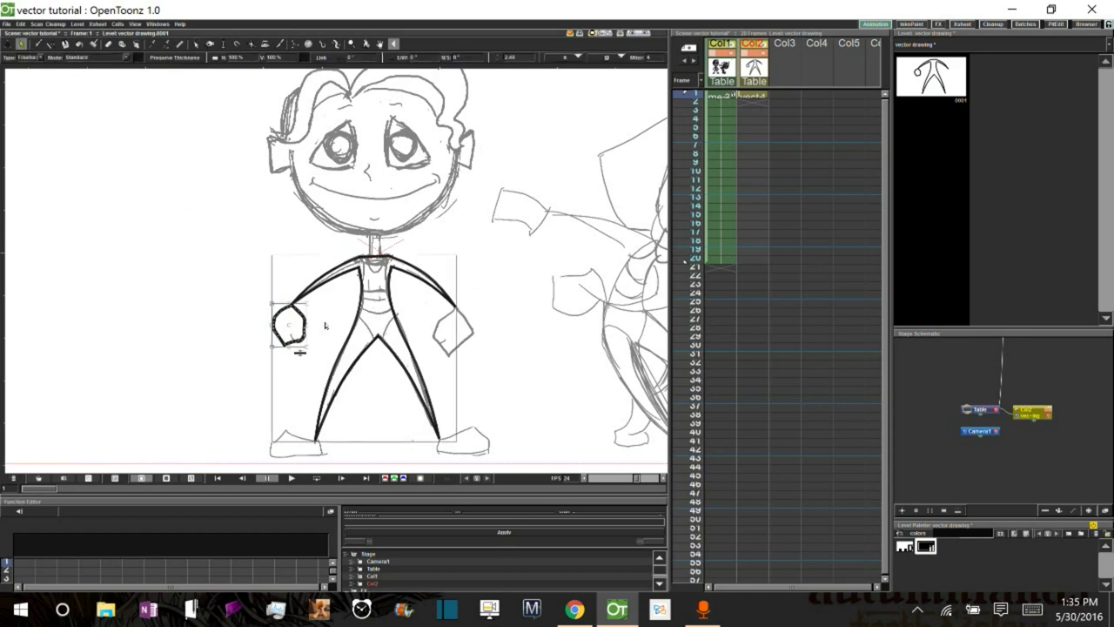
{"action": "key", "text": "ctrl+v"}
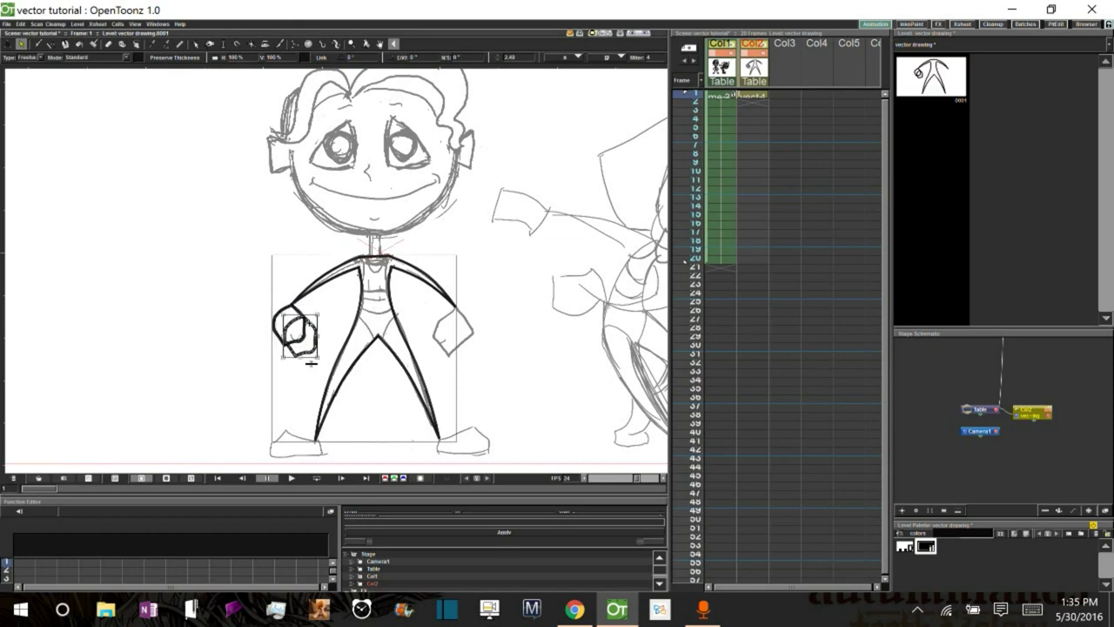
{"action": "mouse_move", "coordinate": [310, 362]}
{"action": "left_mouse_down"}
{"action": "mouse_move", "coordinate": [440, 344]}
{"action": "mouse_move", "coordinate": [461, 314]}
{"action": "left_mouse_up"}
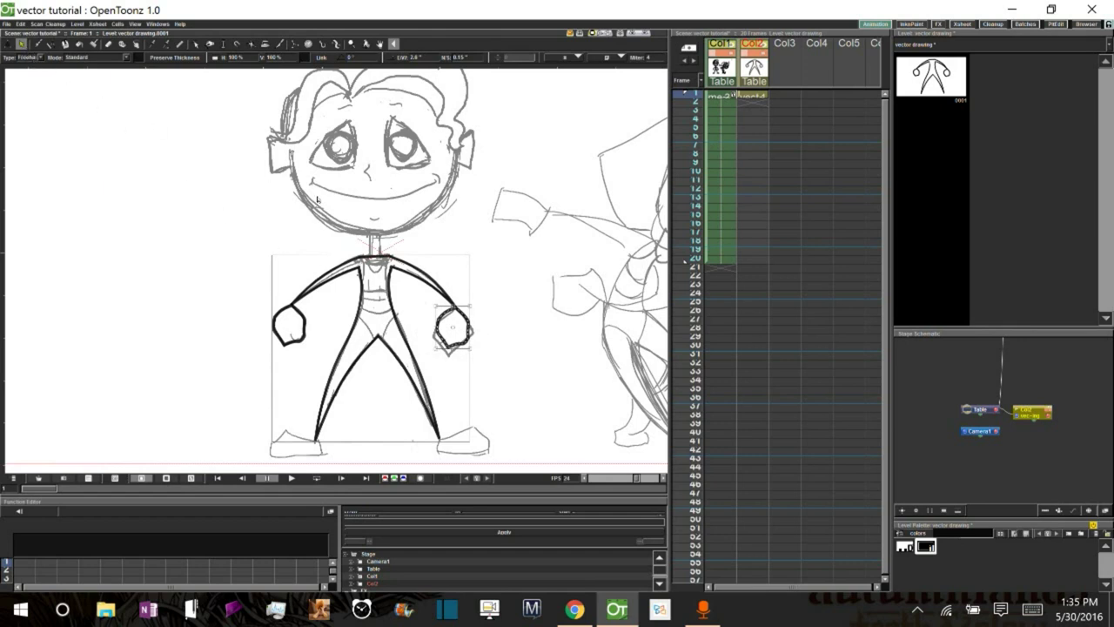
Try to mirror the copied hand horizontally by pulling its bounding box across itself, then undo it
{"action": "left_click", "coordinate": [463, 299]}
{"action": "left_click", "coordinate": [463, 315]}
{"action": "left_click_drag", "start_coordinate": [464, 353], "coordinate": [506, 323]}
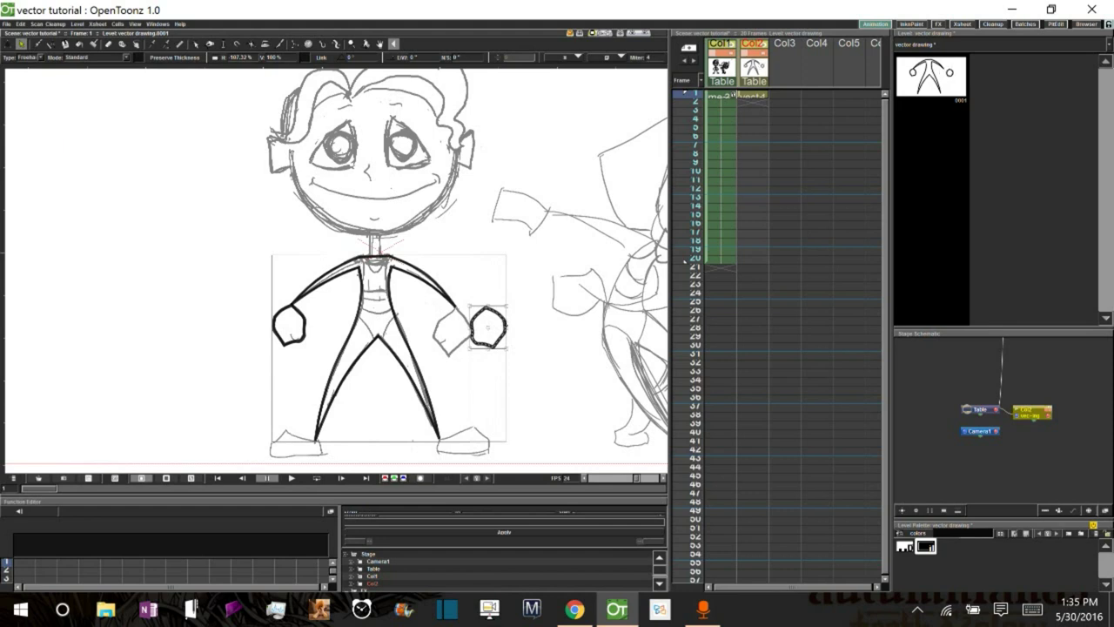
{"action": "key", "text": "ctrl+z"}
{"action": "key", "text": "ctrl+z"}
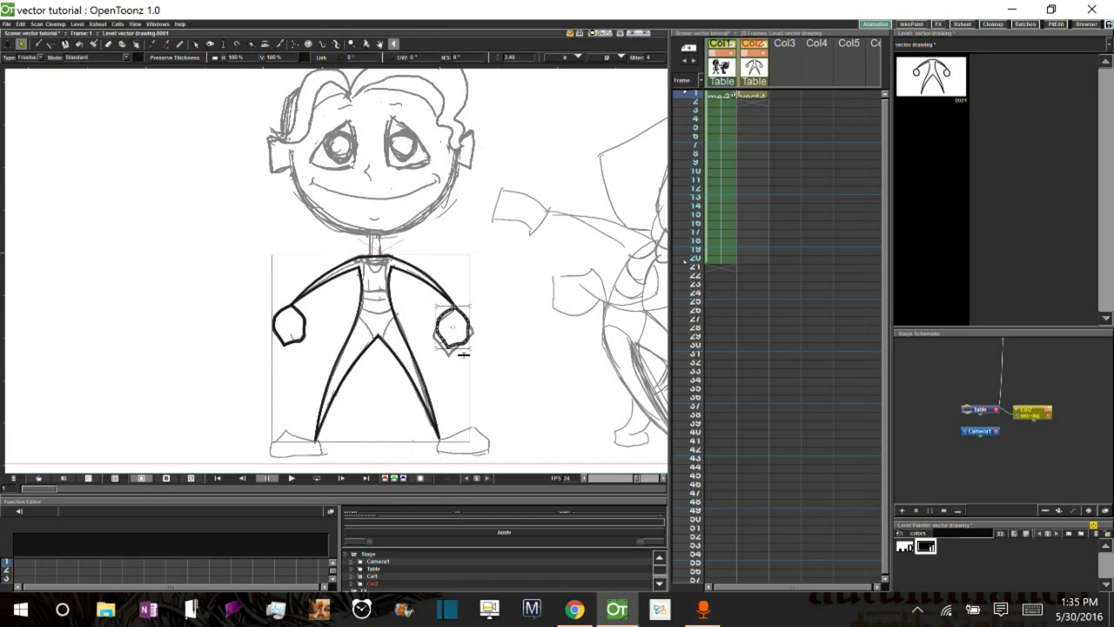
Mirror the copied hand by editing its horizontal scale value
{"action": "left_click", "coordinate": [232, 58]}
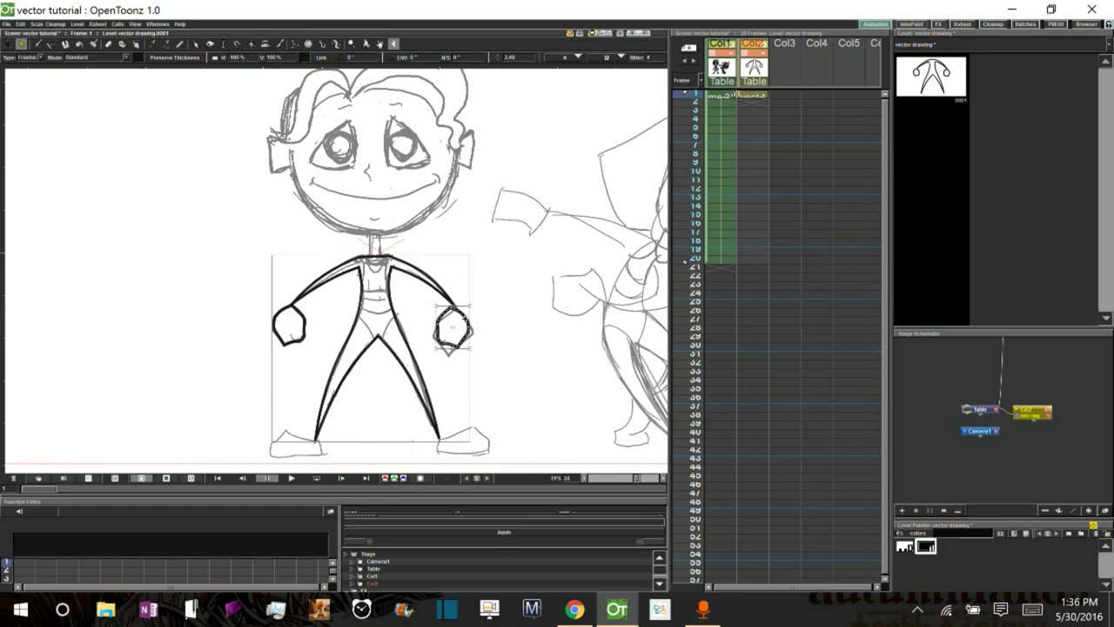
Draw a rectangle over the left foot of the standing sketch and reshape it into the sketched shoe
{"action": "left_click_drag", "start_coordinate": [267, 430], "coordinate": [314, 459]}
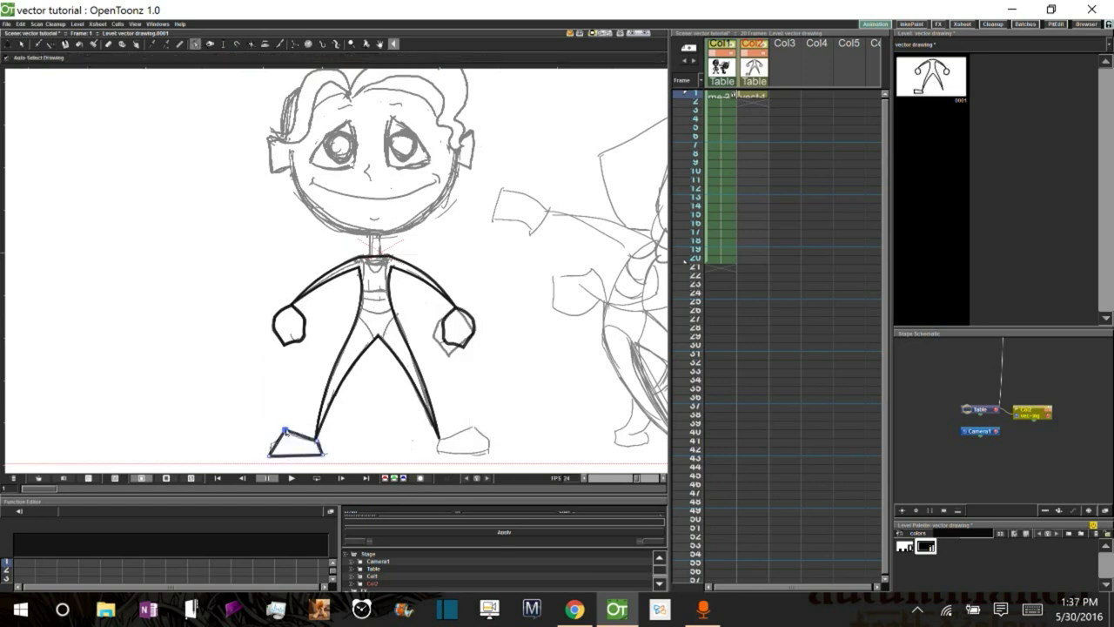
{"action": "scroll", "coordinate": [332, 404], "scroll_direction": "up", "scroll_amount": 3}
{"action": "left_click_drag", "start_coordinate": [305, 333], "coordinate": [305, 341]}
{"action": "left_click_drag", "start_coordinate": [302, 292], "coordinate": [601, 332]}
Copy the foot shape, paste it and move the duplicate onto the opposite foot
{"action": "left_click", "coordinate": [21, 43]}
{"action": "left_click", "coordinate": [317, 334]}
{"action": "key", "text": "ctrl+c"}
{"action": "key", "text": "ctrl+v"}
{"action": "left_click_drag", "start_coordinate": [565, 267], "coordinate": [520, 314]}
Draw a narrow rectangle for the neck between the head and shoulders with the Geometric tool
{"action": "scroll", "coordinate": [339, 261], "scroll_direction": "down", "scroll_amount": 2}
{"action": "left_click", "coordinate": [50, 43]}
{"action": "left_click_drag", "start_coordinate": [293, 248], "coordinate": [310, 293]}
{"action": "left_click", "coordinate": [21, 44]}
Draw a large circle over the sketched head with the Geometric tool's Circle shape
{"action": "scroll", "coordinate": [407, 461], "scroll_direction": "down", "scroll_amount": 4}
{"action": "left_click", "coordinate": [51, 44]}
{"action": "left_click_drag", "start_coordinate": [342, 249], "coordinate": [421, 249]}
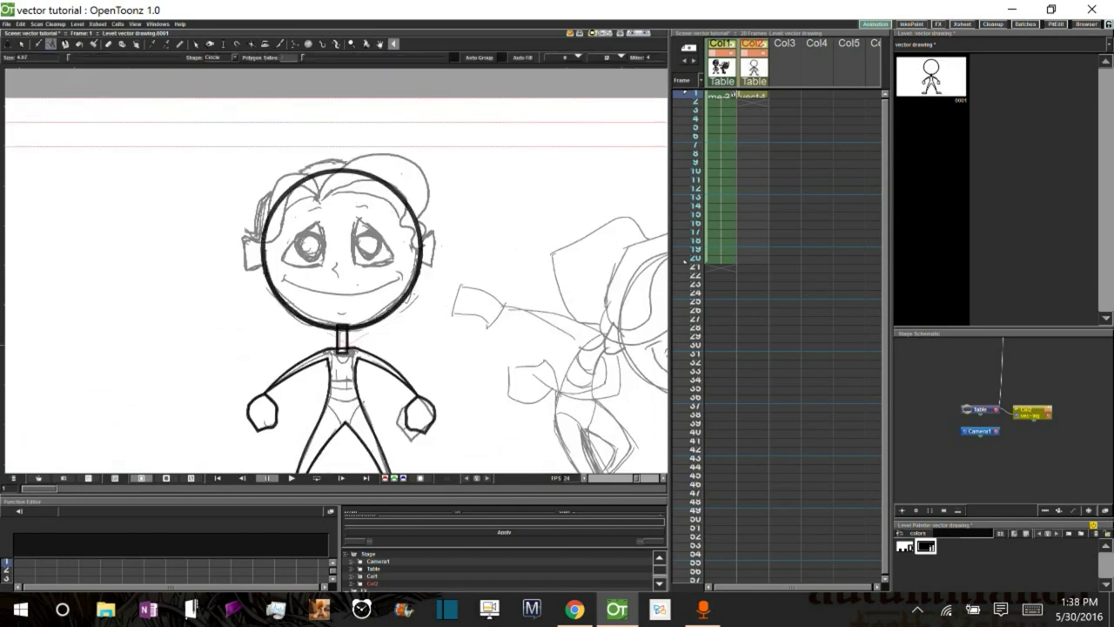
Reduce the outline thickness of the head circle with the Selection tool
{"action": "left_click", "coordinate": [21, 44]}
{"action": "left_click", "coordinate": [421, 261]}
{"action": "left_click_drag", "start_coordinate": [418, 336], "coordinate": [419, 349]}
Draw box shapes over the sketched ears and a triangular outline around the left eye with the Geometric tool
{"action": "left_click", "coordinate": [51, 44]}
{"action": "left_click", "coordinate": [234, 58]}
{"action": "left_click", "coordinate": [223, 64]}
{"action": "left_click_drag", "start_coordinate": [243, 237], "coordinate": [264, 269]}
Duplicate the eye outline, move the copy onto the other sketched eye and mirror it to match
{"action": "left_click", "coordinate": [21, 43]}
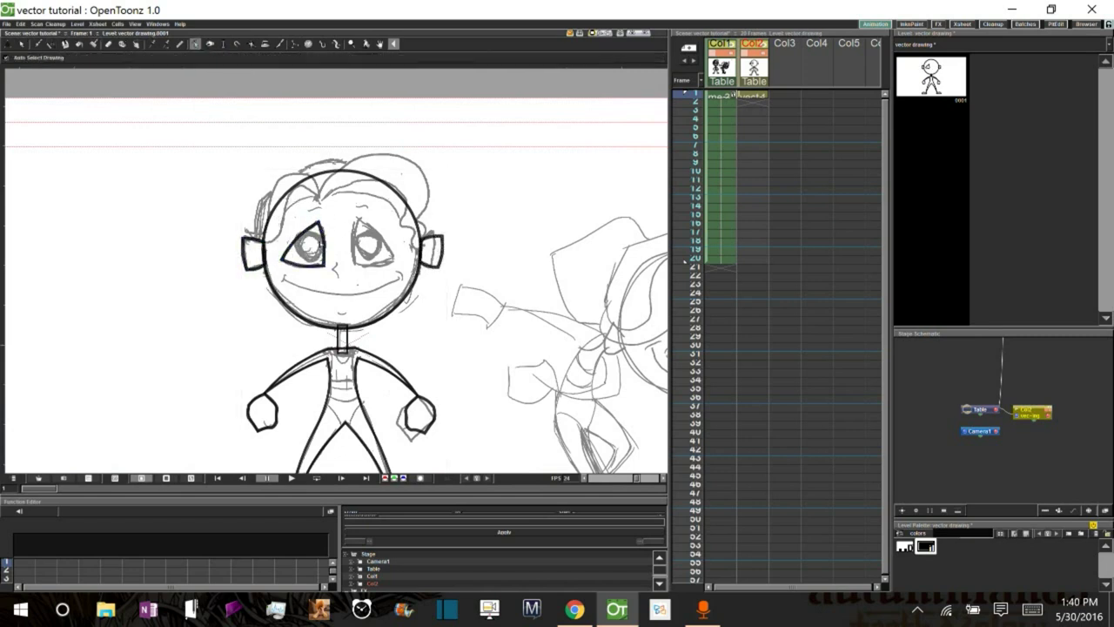
{"action": "left_click_drag", "start_coordinate": [305, 245], "coordinate": [369, 242]}
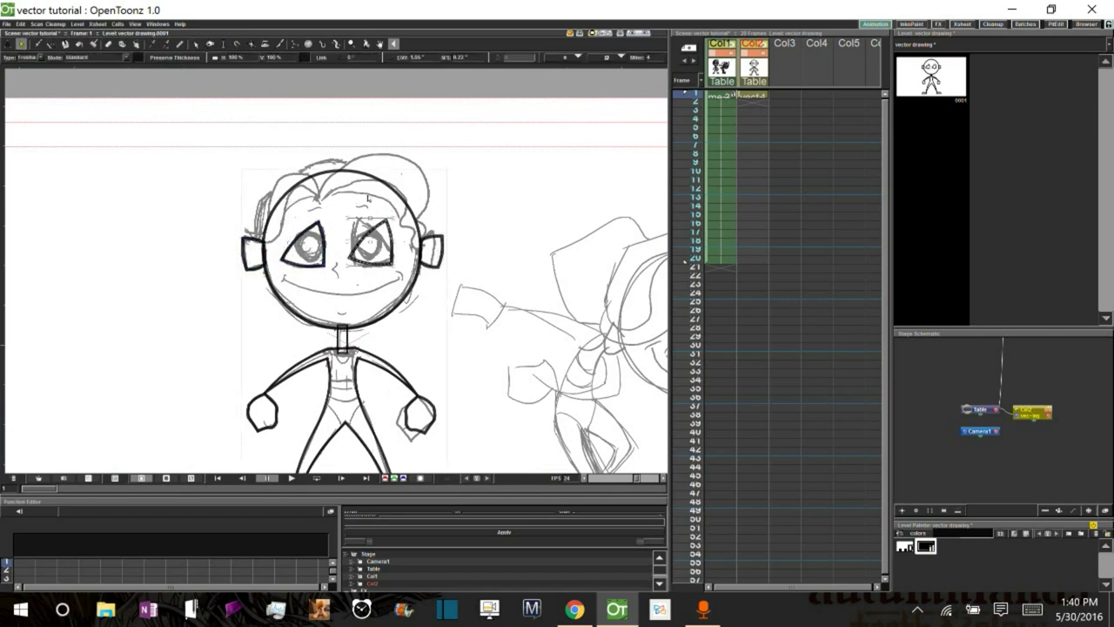
{"action": "left_click", "coordinate": [367, 199]}
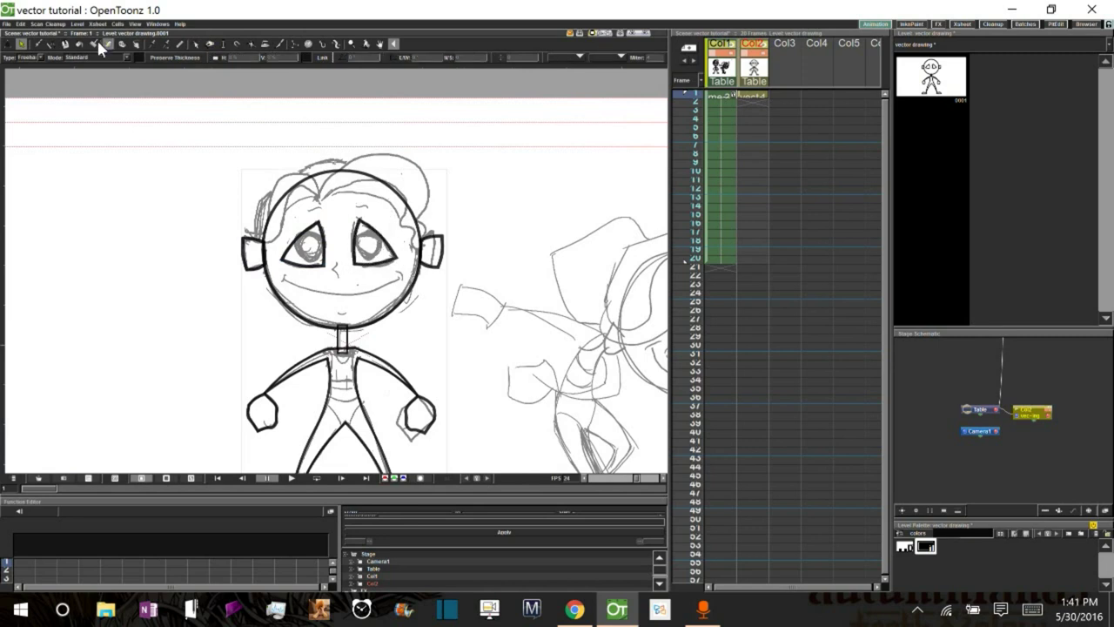
Paint a pupil dot in the centre of each eye with the Brush tool
{"action": "left_click", "coordinate": [36, 43]}
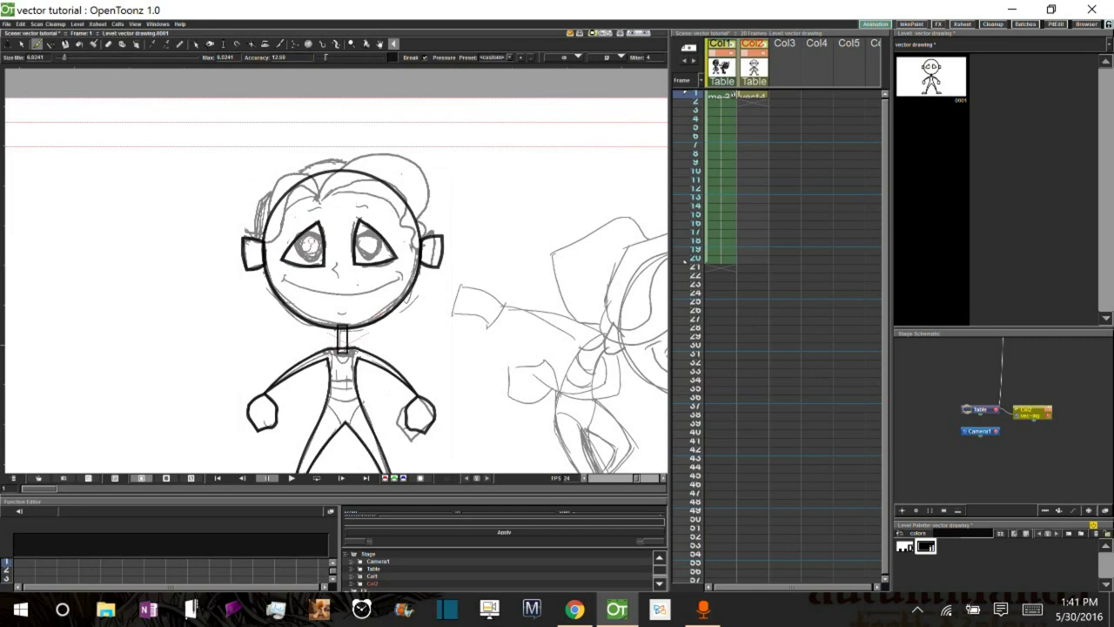
{"action": "left_click", "coordinate": [310, 245]}
{"action": "left_click", "coordinate": [368, 243]}
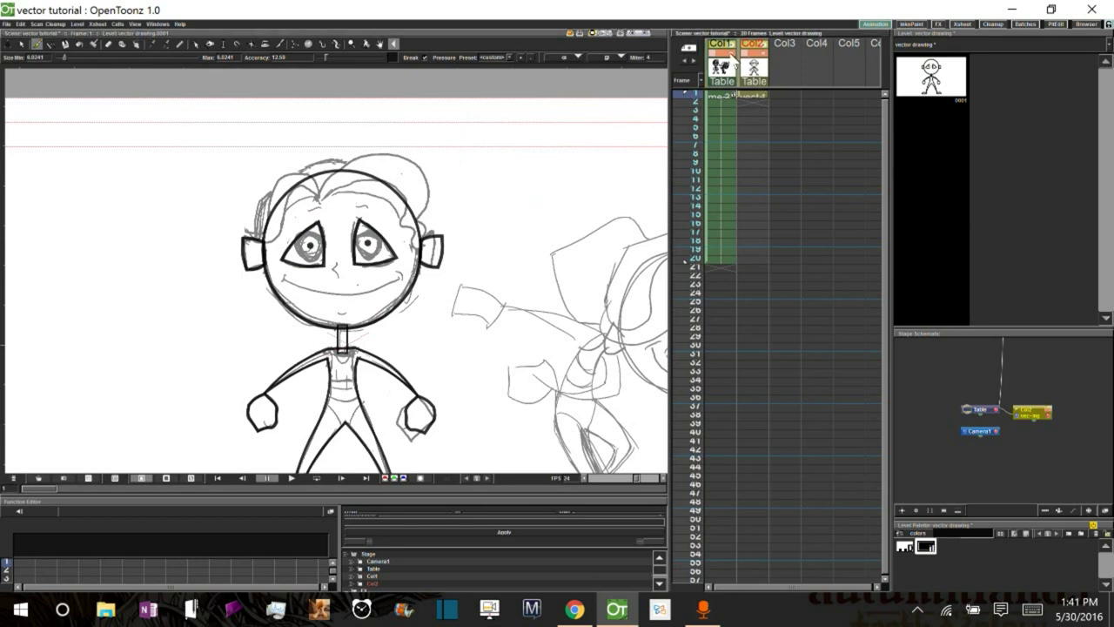
Compare the vector character with and without the rough sketch, leaving the sketch column hidden
{"action": "left_click", "coordinate": [732, 54]}
{"action": "key", "text": "space"}
{"action": "left_click_drag", "start_coordinate": [545, 327], "coordinate": [542, 252]}
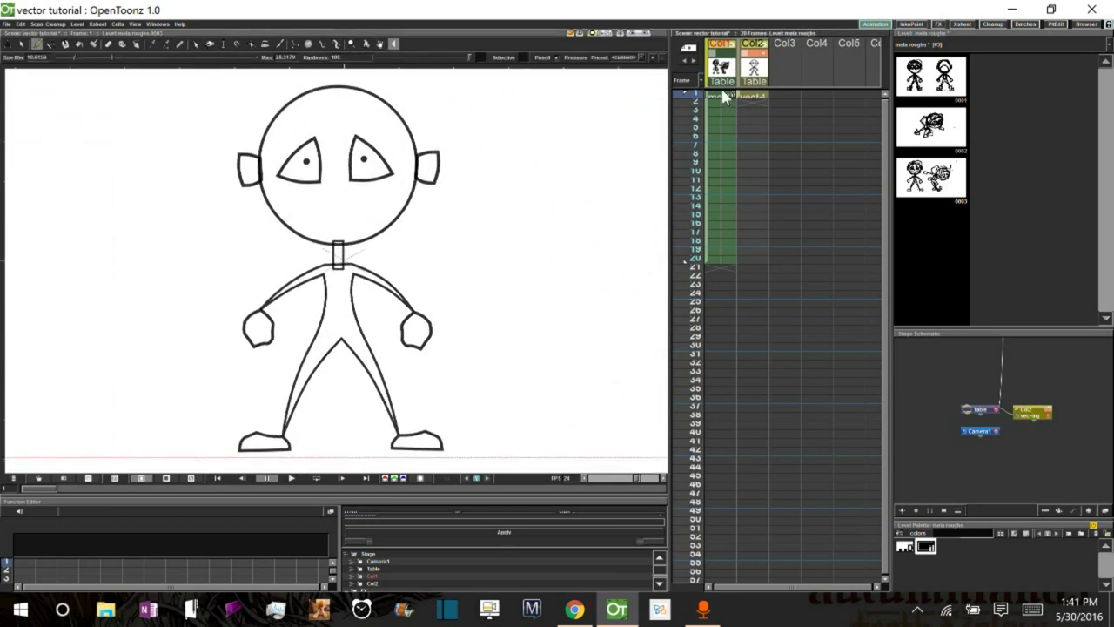
{"action": "left_click", "coordinate": [729, 54]}
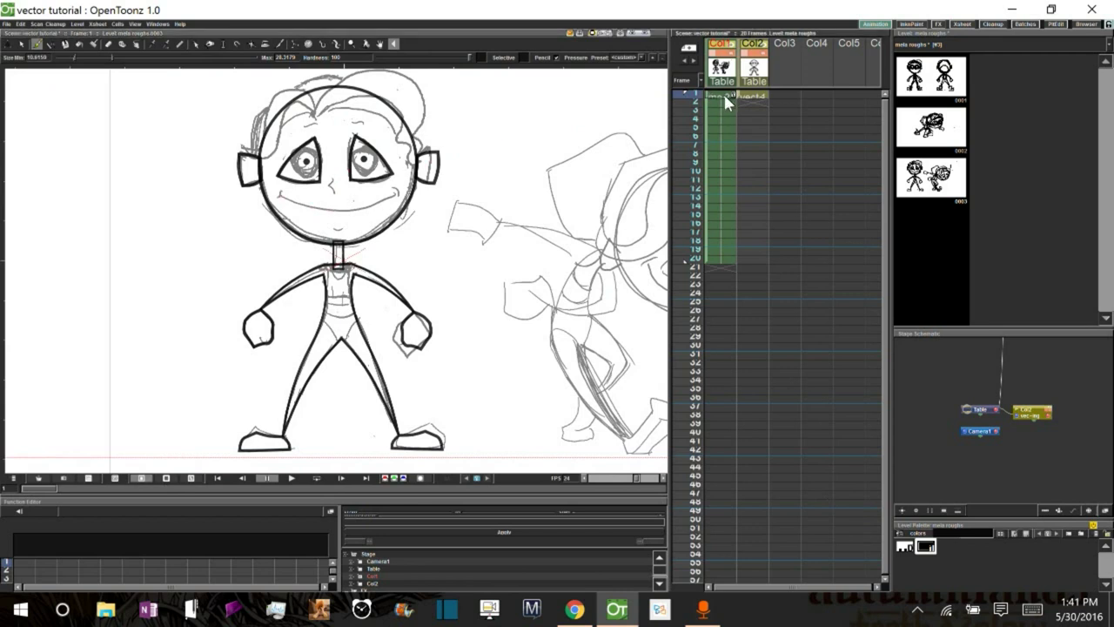
{"action": "left_click", "coordinate": [732, 54]}
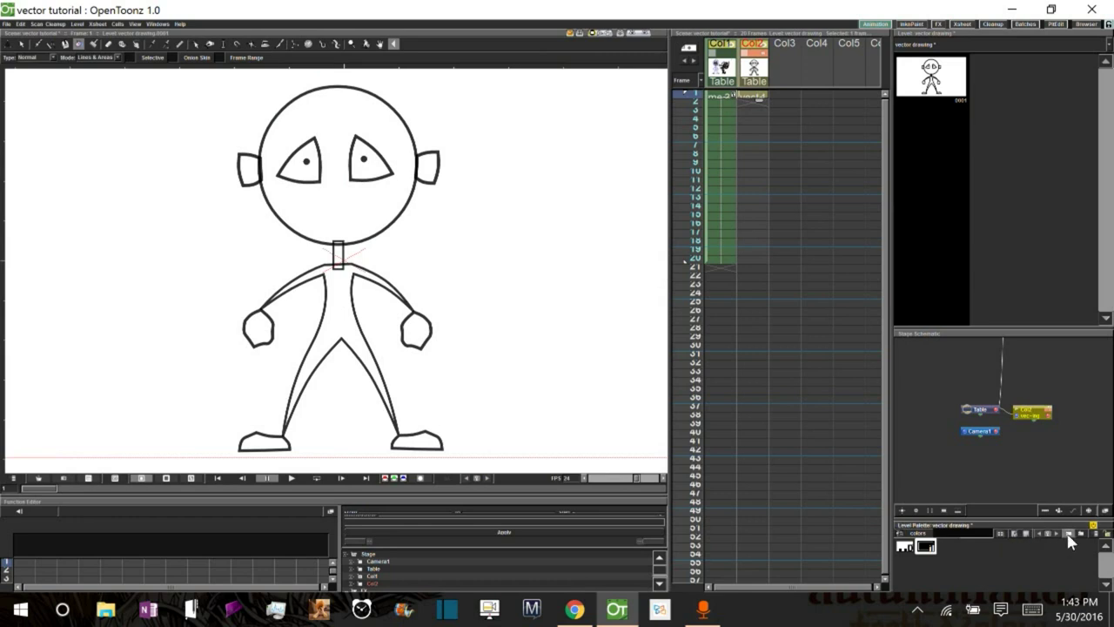
Add a lavender style and a peach skin style to the level palette using the Style Editor
{"action": "left_click", "coordinate": [1058, 534]}
{"action": "left_click", "coordinate": [158, 25]}
{"action": "left_click", "coordinate": [192, 147]}
{"action": "left_click", "coordinate": [597, 262]}
{"action": "left_click", "coordinate": [1069, 534]}
{"action": "left_click", "coordinate": [613, 250]}
Add a very pale pink palette style with saturation 5, apply it and close the Style Editor
{"action": "left_click", "coordinate": [1069, 533]}
{"action": "left_click_drag", "start_coordinate": [603, 325], "coordinate": [592, 325]}
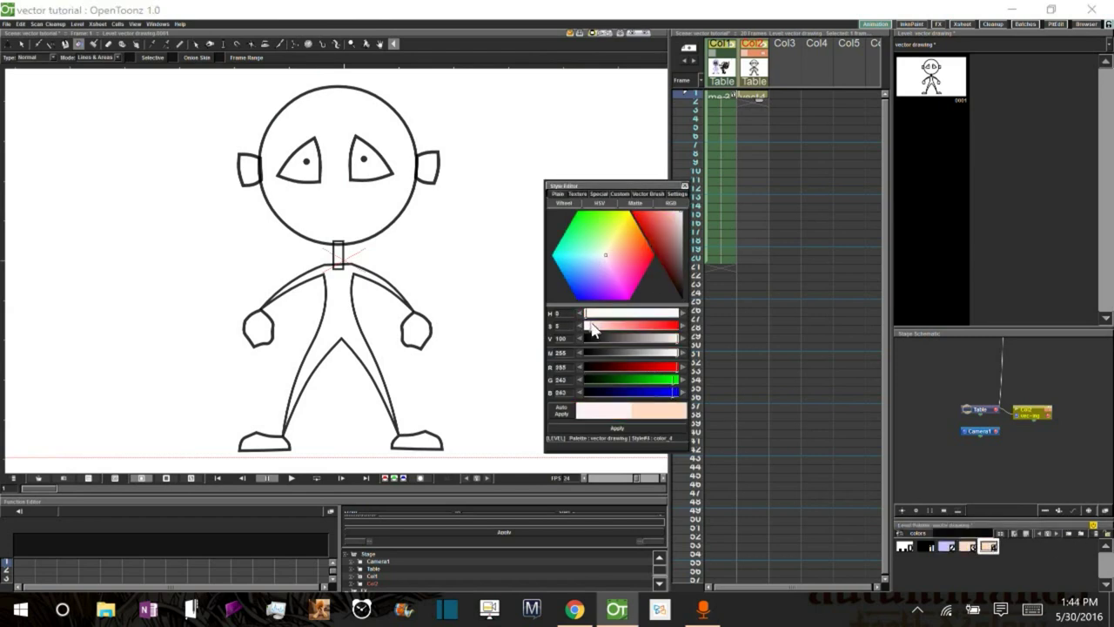
{"action": "left_click", "coordinate": [650, 424]}
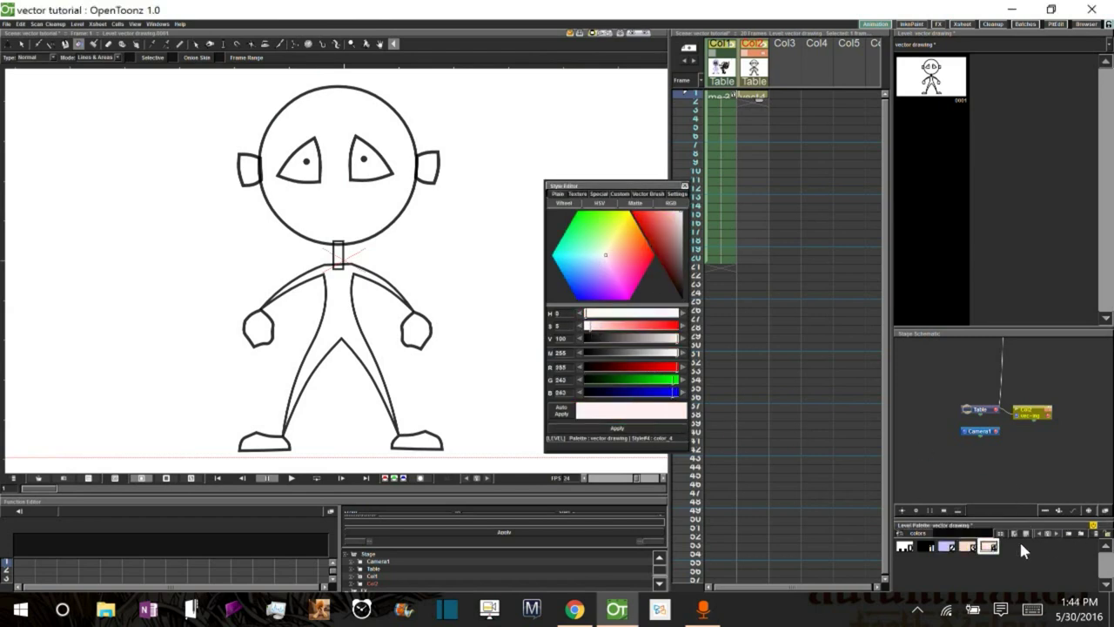
{"action": "left_click", "coordinate": [684, 186]}
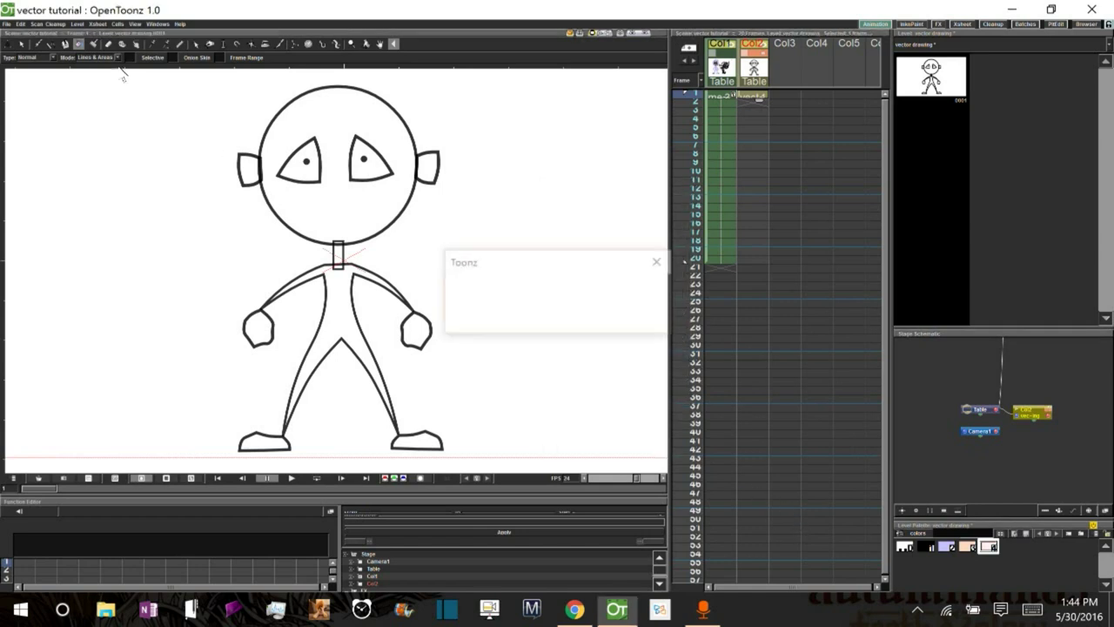
Fill the body shape with the lavender style and group it
{"action": "left_click", "coordinate": [947, 547]}
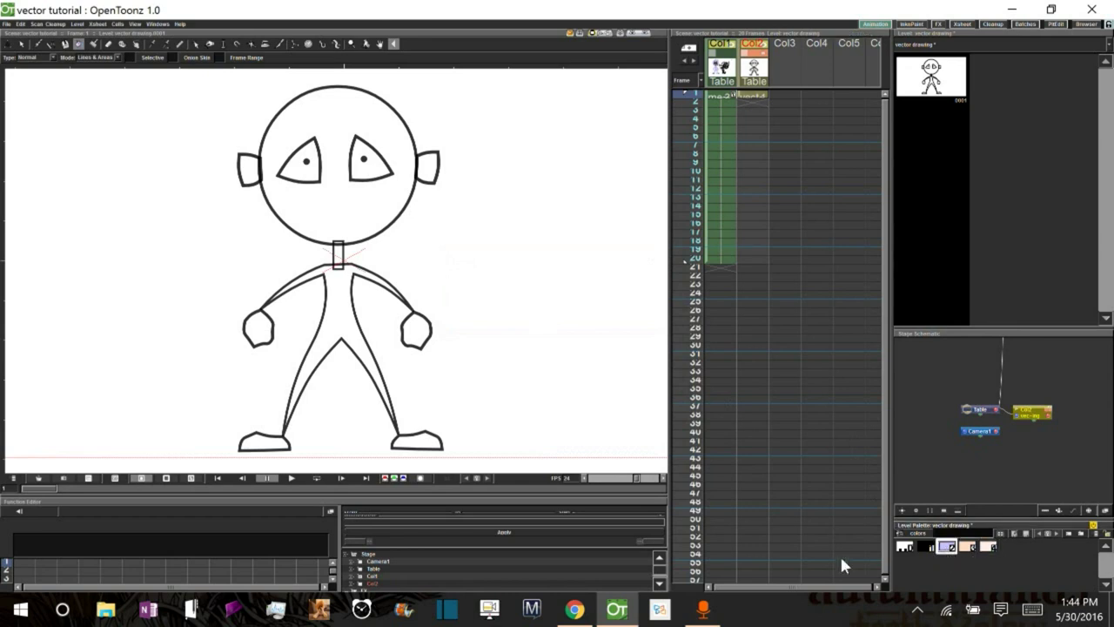
{"action": "left_click", "coordinate": [347, 293]}
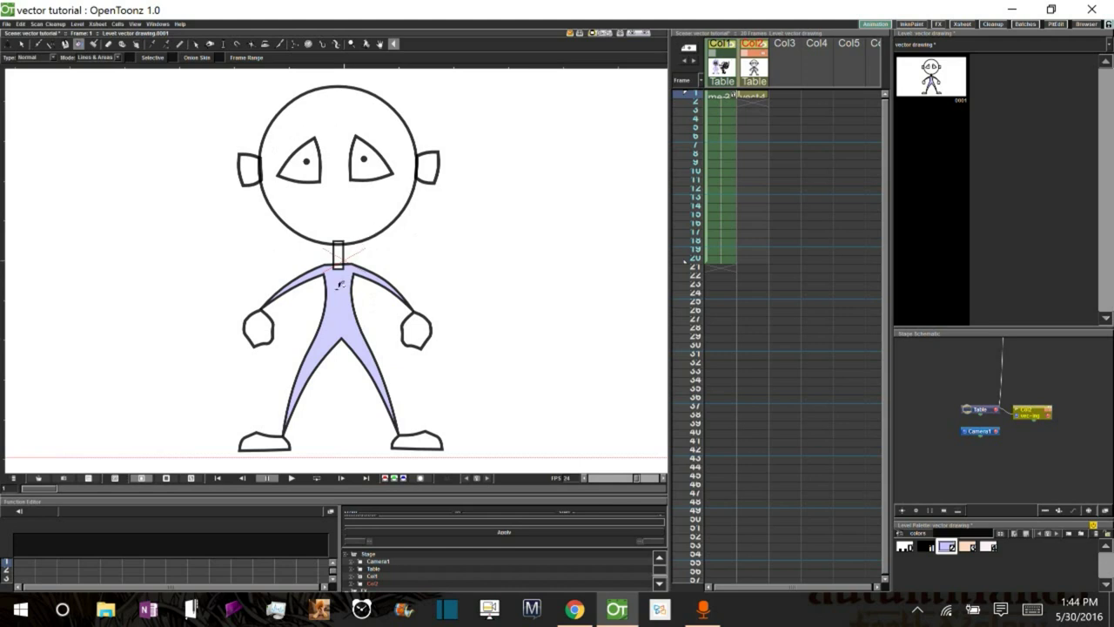
{"action": "key", "text": "s"}
{"action": "key", "text": "ctrl+a"}
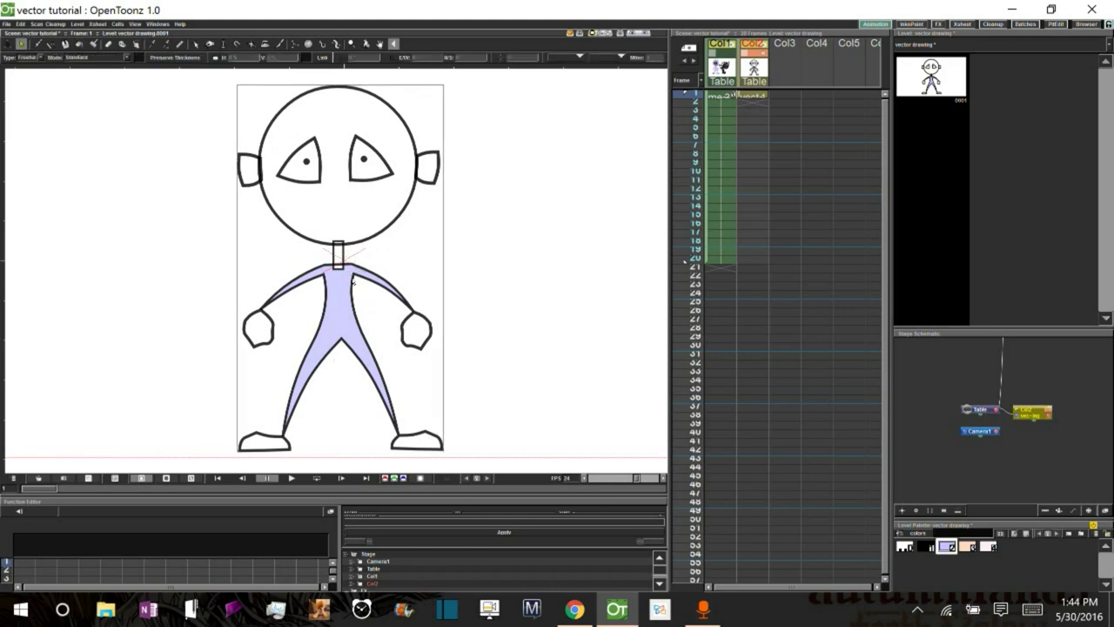
{"action": "left_click", "coordinate": [353, 281]}
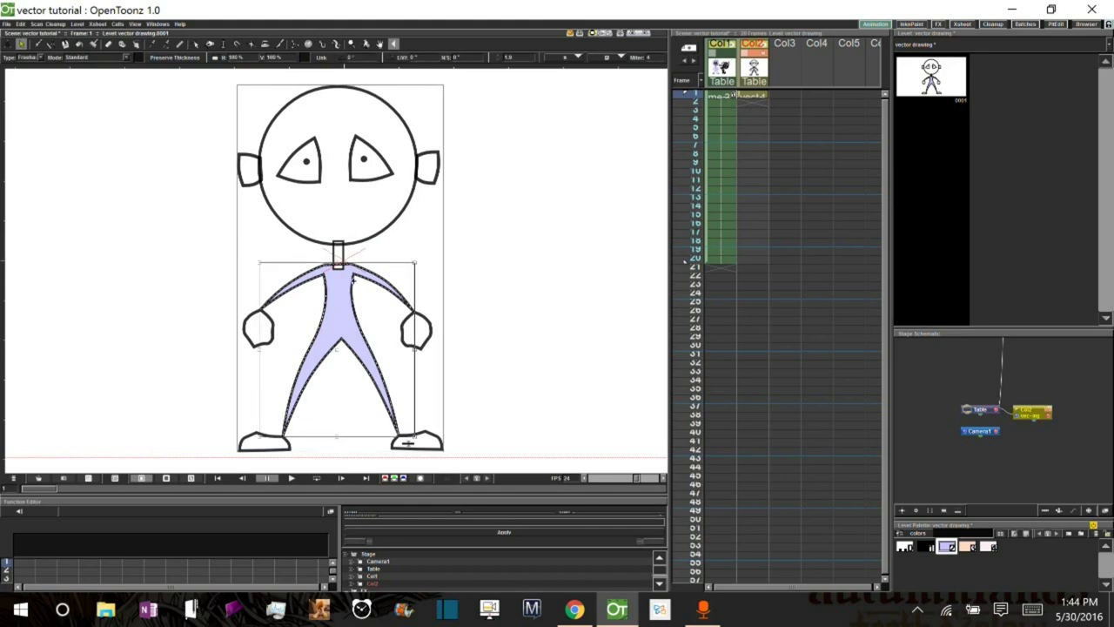
{"action": "right_click", "coordinate": [350, 293]}
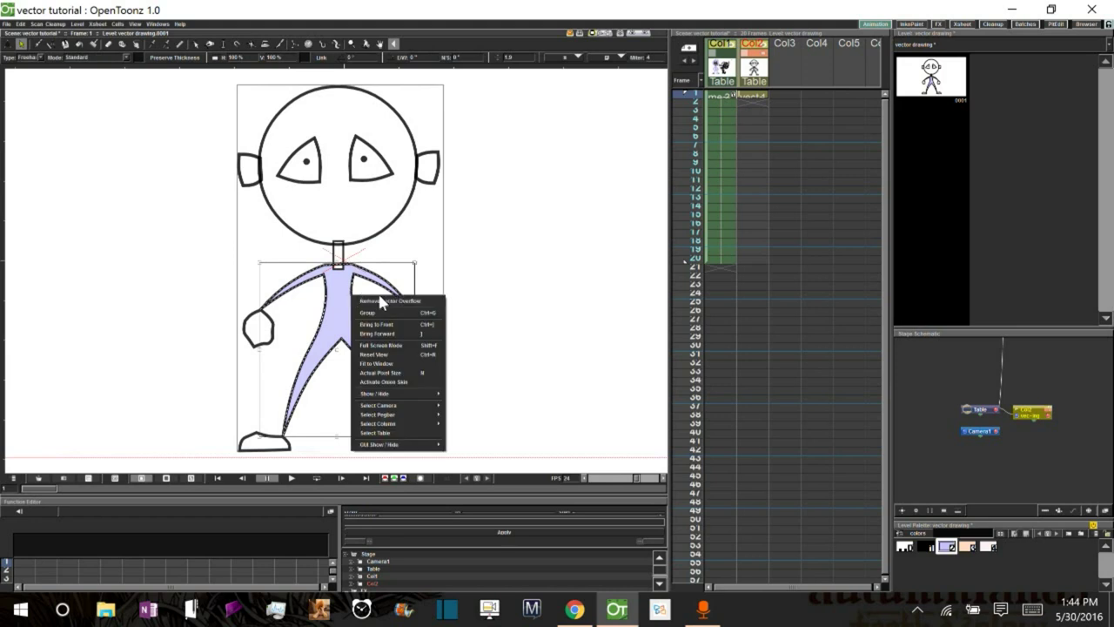
{"action": "left_click", "coordinate": [418, 316]}
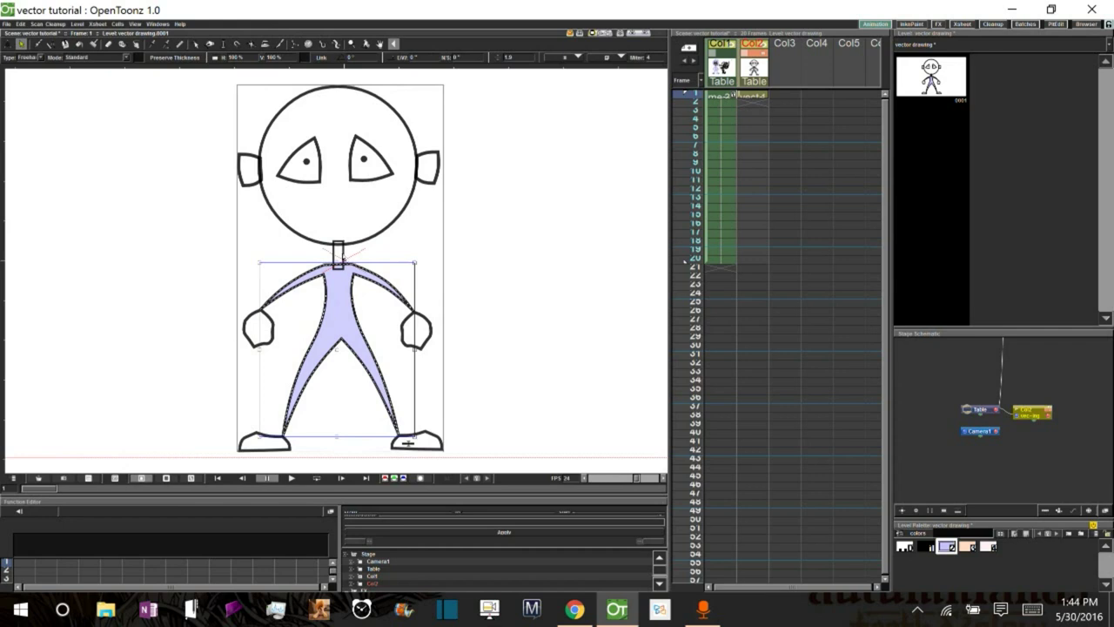
Group the neck rectangle and check how it stacks against the grouped body
{"action": "left_click", "coordinate": [337, 272]}
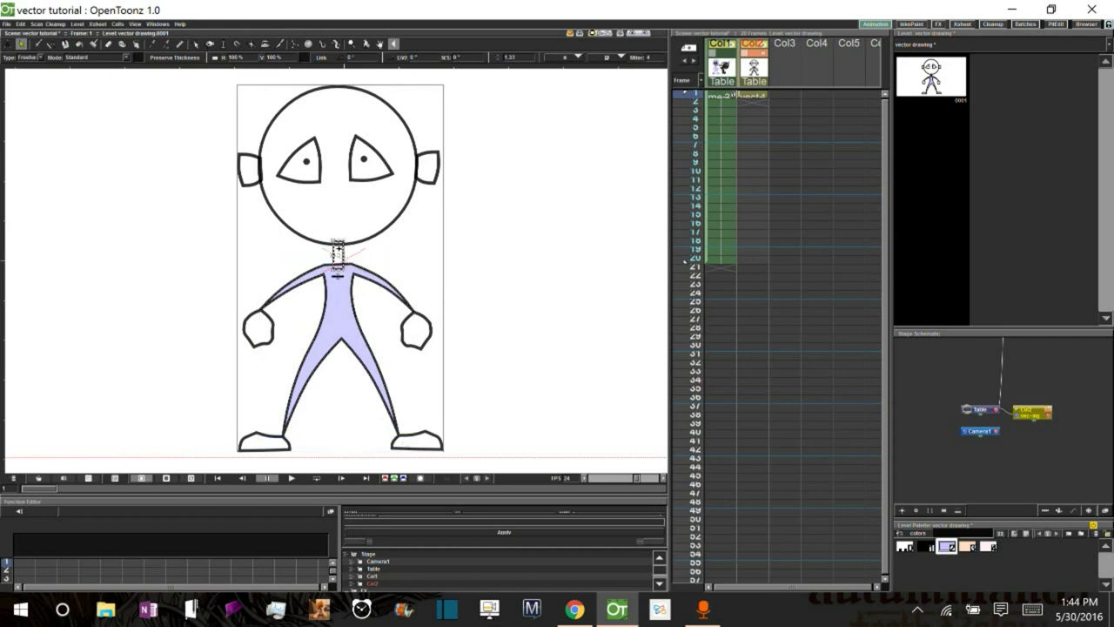
{"action": "right_click", "coordinate": [339, 249]}
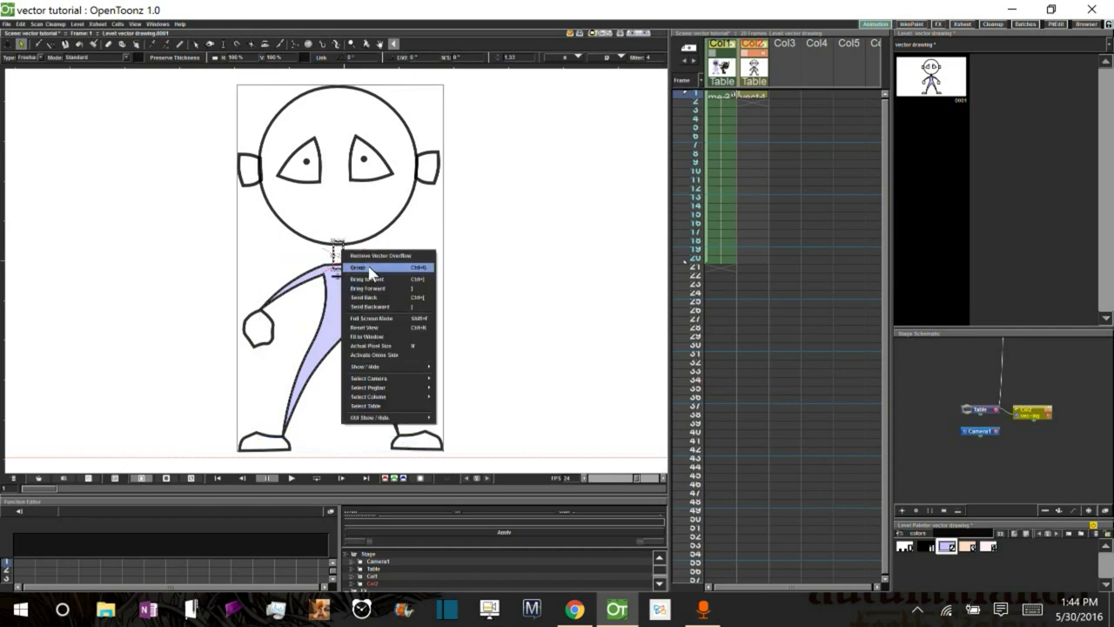
{"action": "left_click", "coordinate": [370, 268]}
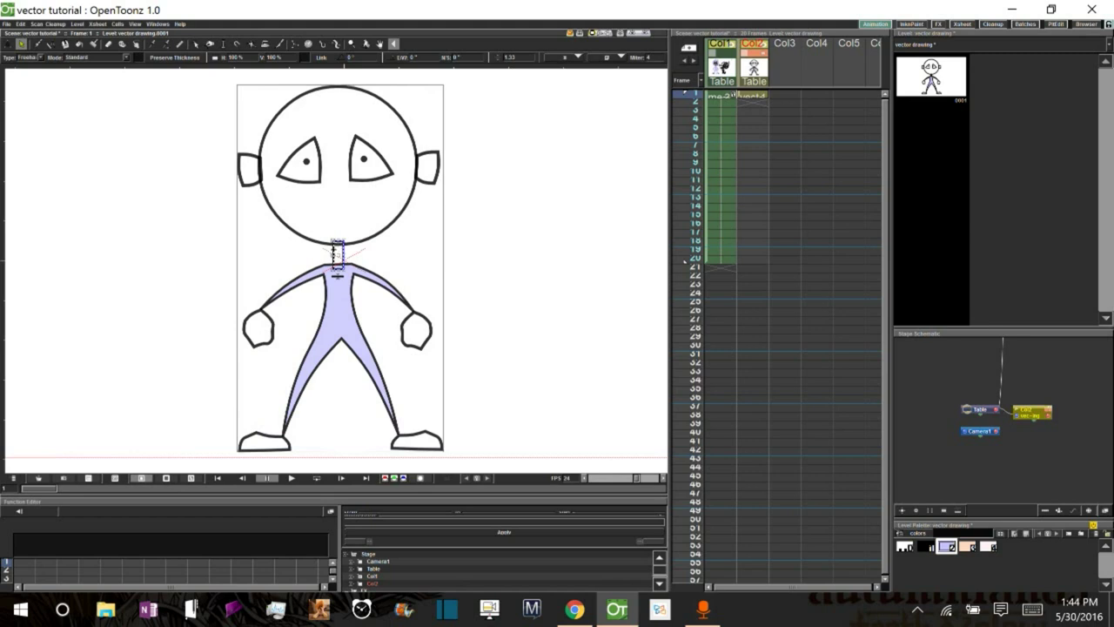
{"action": "left_click", "coordinate": [397, 431]}
{"action": "left_click", "coordinate": [338, 272]}
{"action": "left_click", "coordinate": [359, 257]}
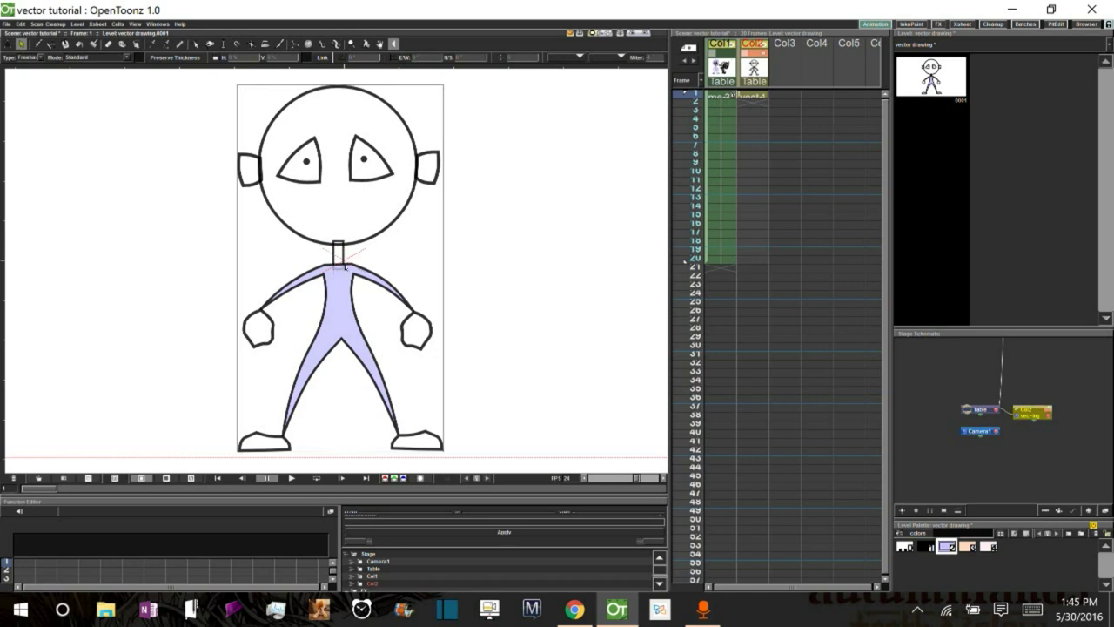
Set the vector drawing column's opacity to 100% and recheck the stacking of the neck and body
{"action": "left_click", "coordinate": [754, 56]}
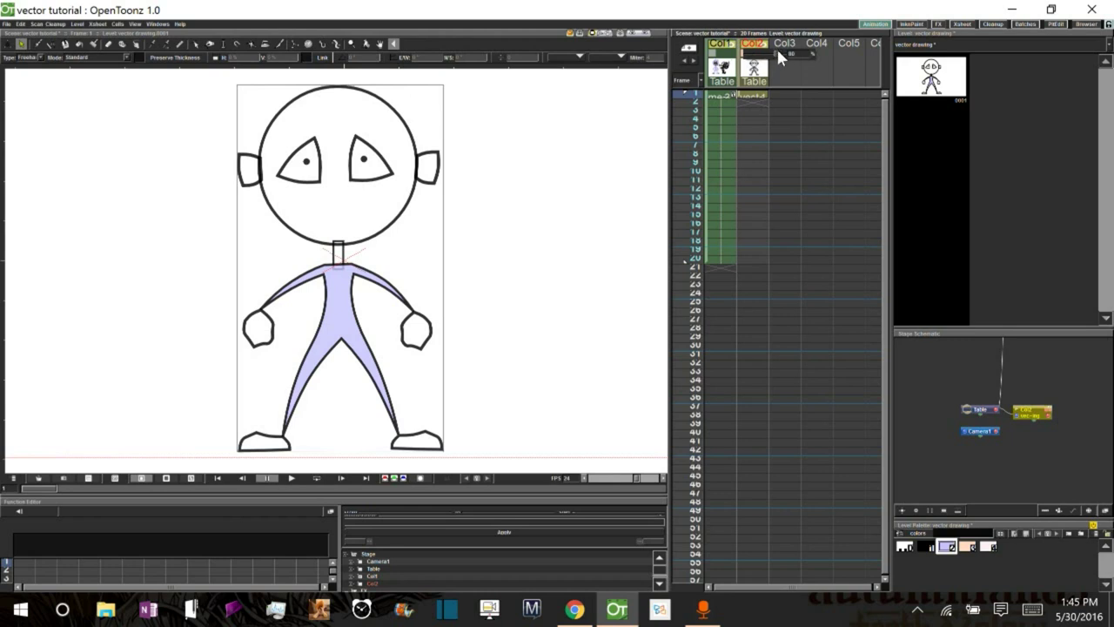
{"action": "left_click_drag", "start_coordinate": [785, 52], "coordinate": [798, 61]}
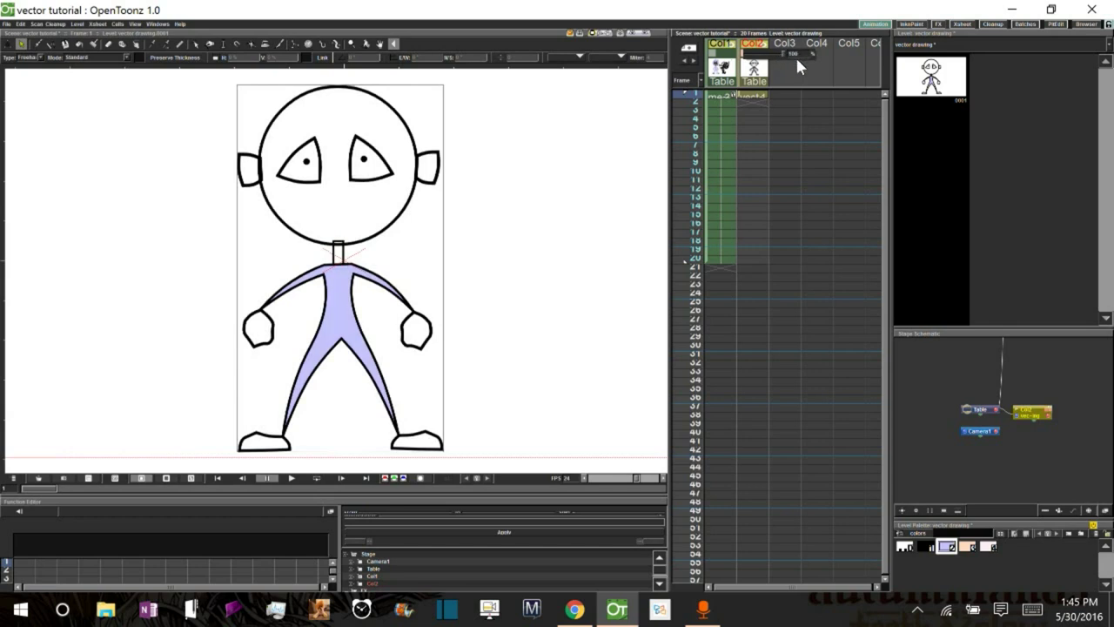
{"action": "left_click", "coordinate": [353, 268]}
{"action": "left_click", "coordinate": [337, 273]}
{"action": "left_click", "coordinate": [356, 268]}
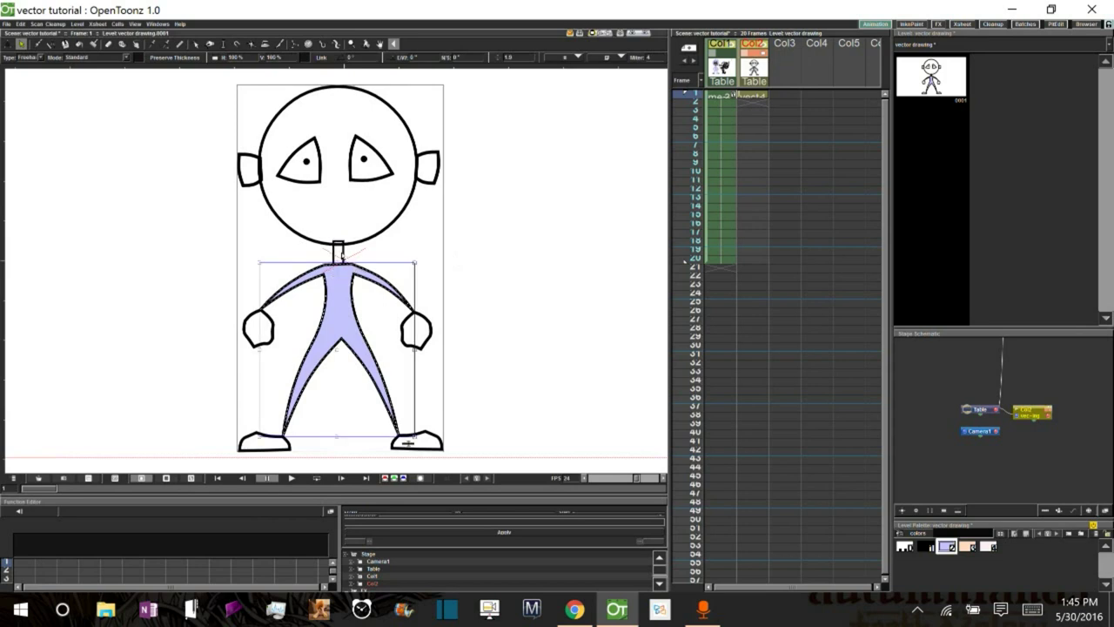
{"action": "left_click", "coordinate": [339, 275]}
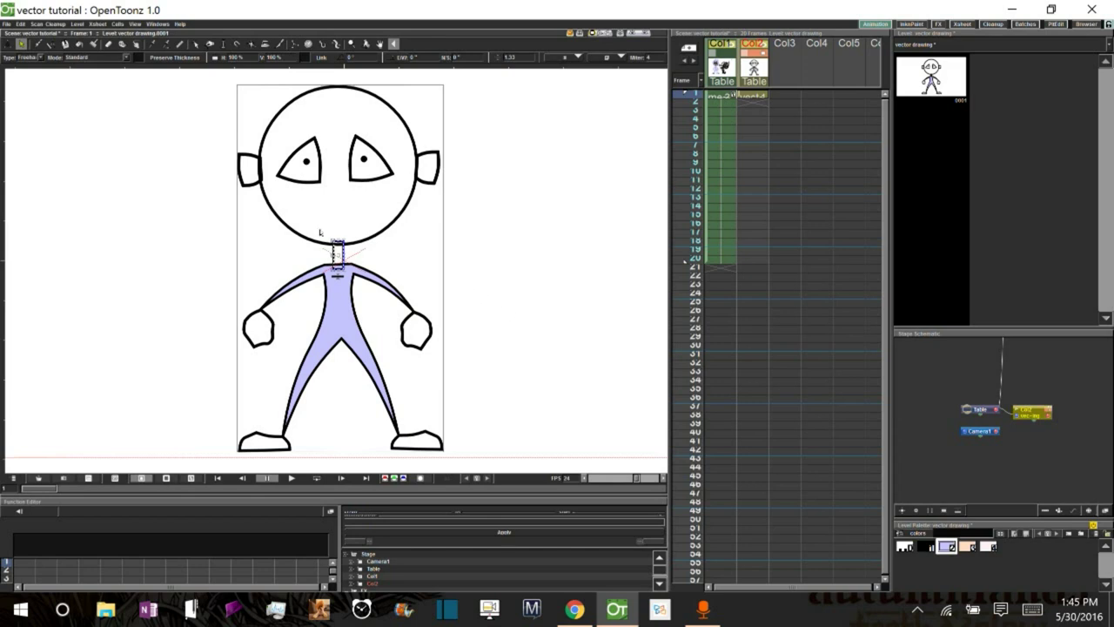
Fill the neck, hands, feet, face and both ears with the peach skin style
{"action": "left_click", "coordinate": [78, 43]}
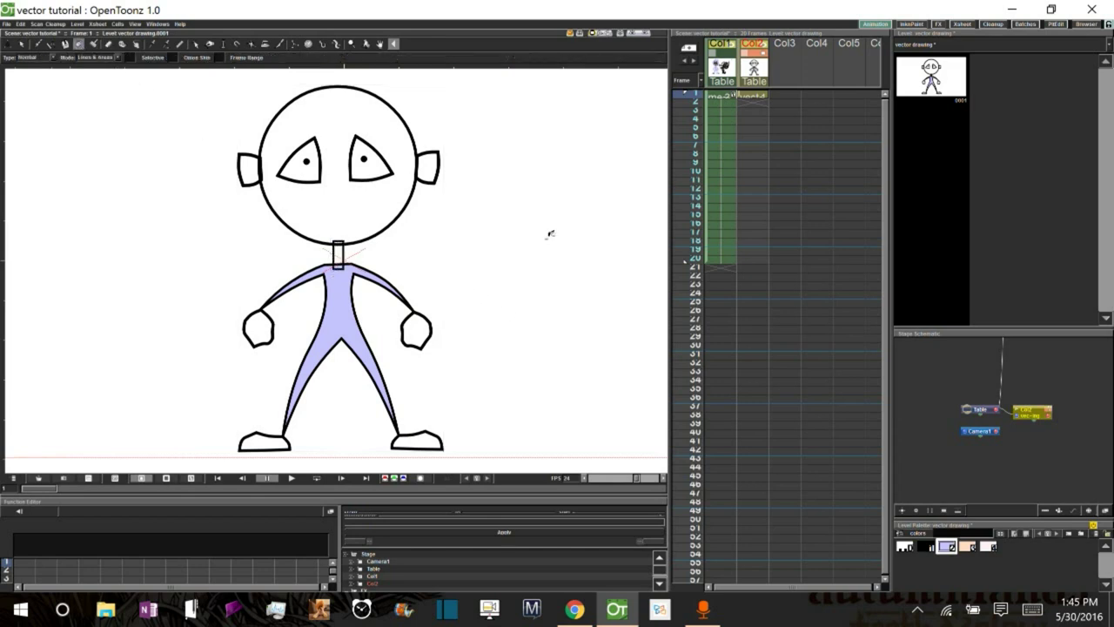
{"action": "left_click", "coordinate": [964, 549]}
{"action": "left_click", "coordinate": [339, 251]}
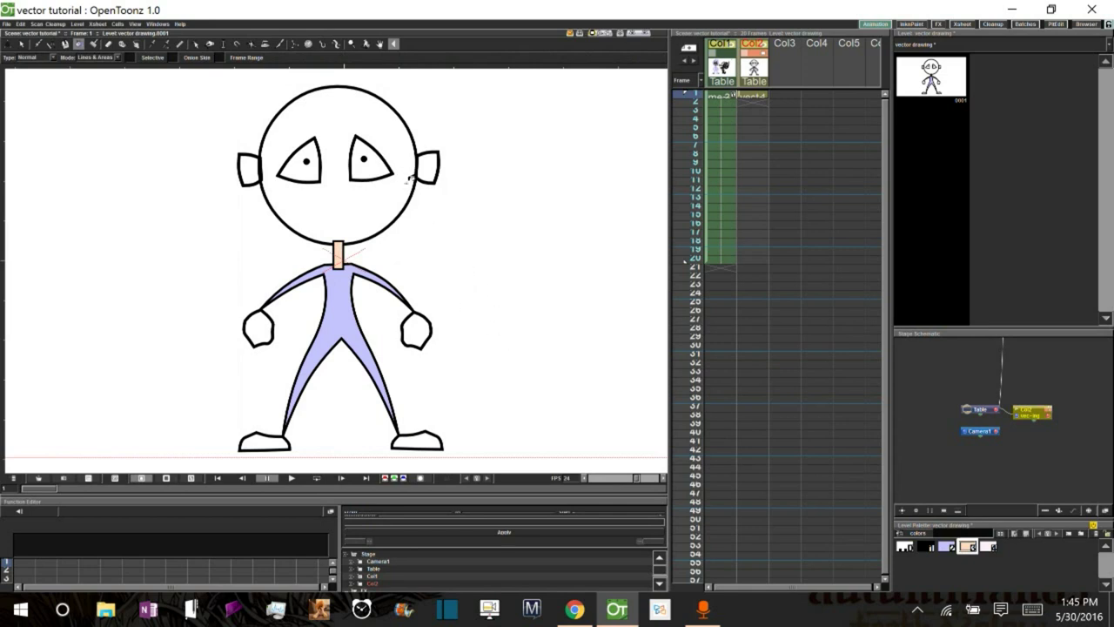
{"action": "left_click", "coordinate": [416, 327]}
{"action": "left_click", "coordinate": [261, 327]}
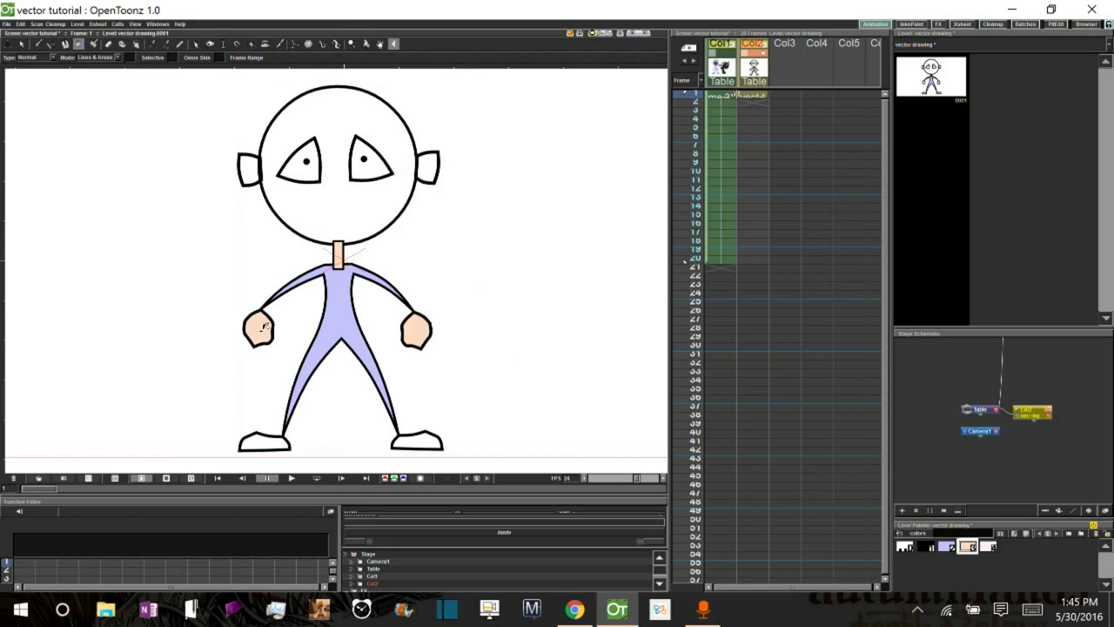
{"action": "left_click", "coordinate": [271, 438]}
{"action": "left_click", "coordinate": [428, 438]}
{"action": "left_click", "coordinate": [397, 186]}
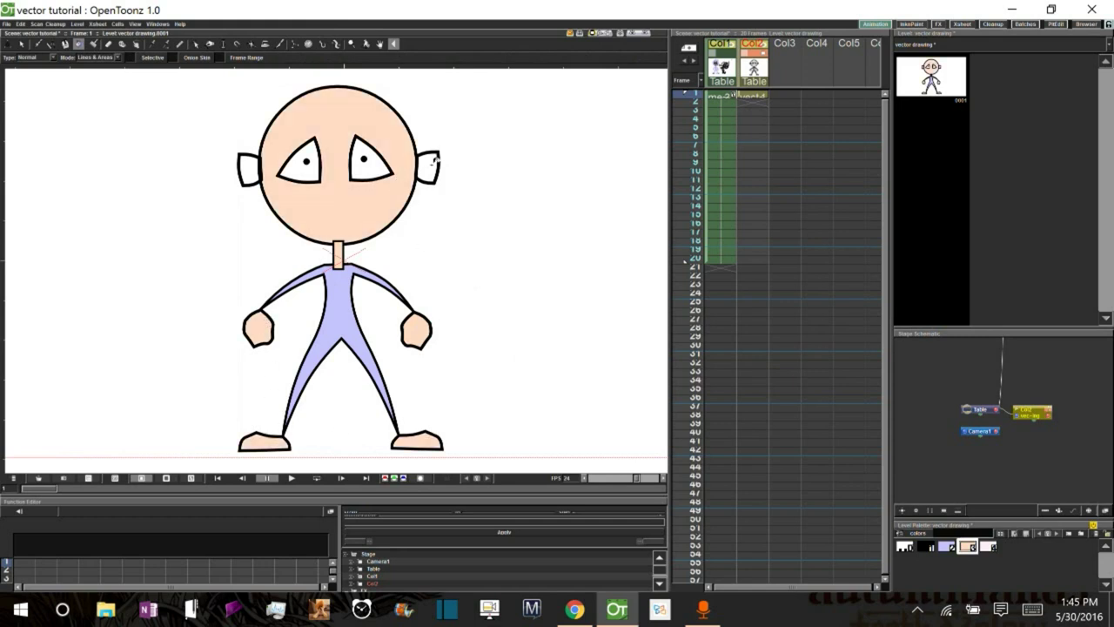
{"action": "left_click", "coordinate": [430, 163]}
{"action": "left_click", "coordinate": [254, 164]}
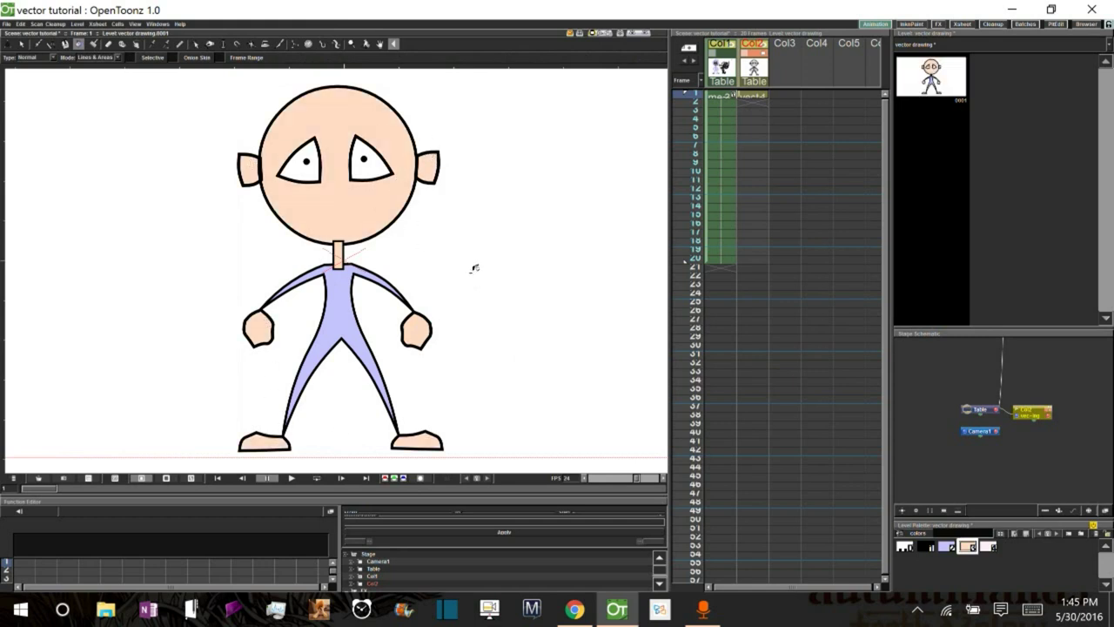
Move both ears inward so they overlap the sides of the head
{"action": "key", "text": "s"}
{"action": "left_click", "coordinate": [262, 171]}
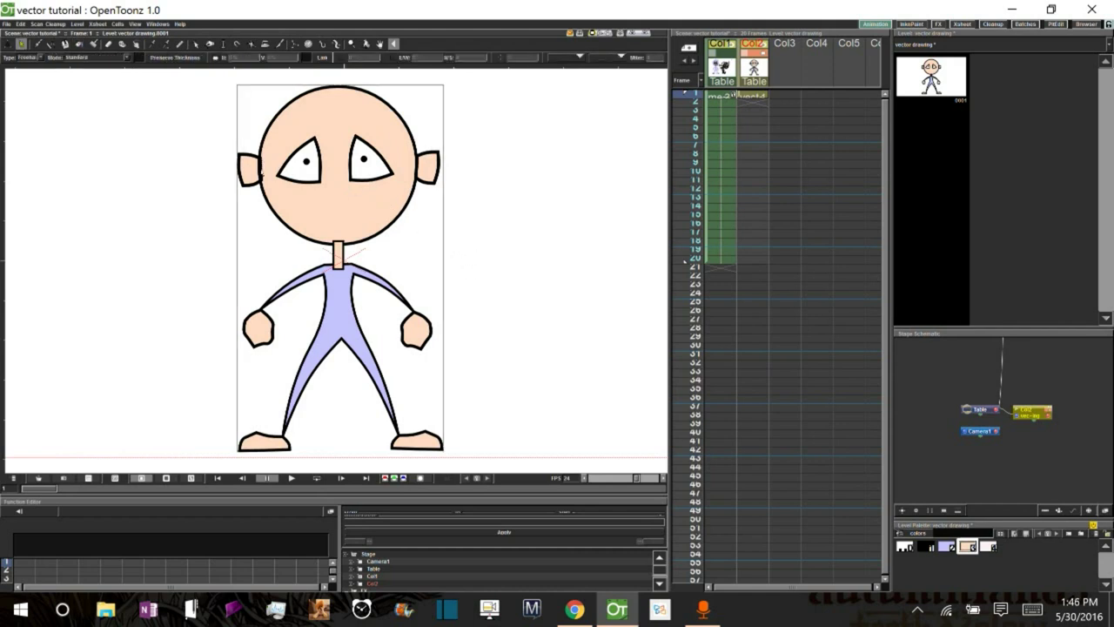
{"action": "left_click", "coordinate": [249, 178]}
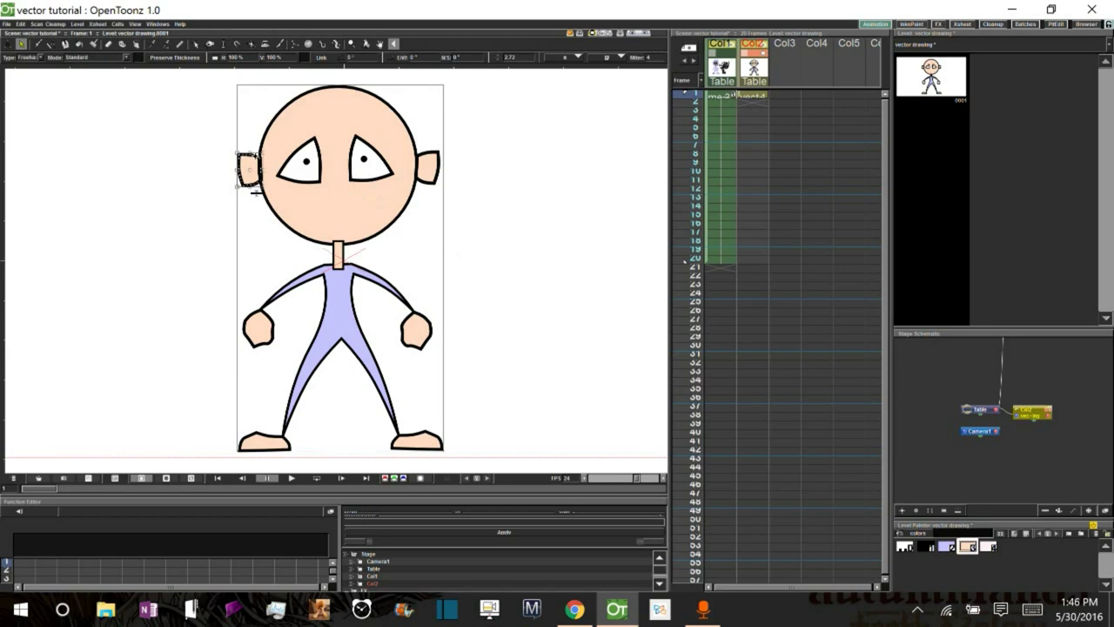
{"action": "left_click_drag", "start_coordinate": [254, 191], "coordinate": [254, 180]}
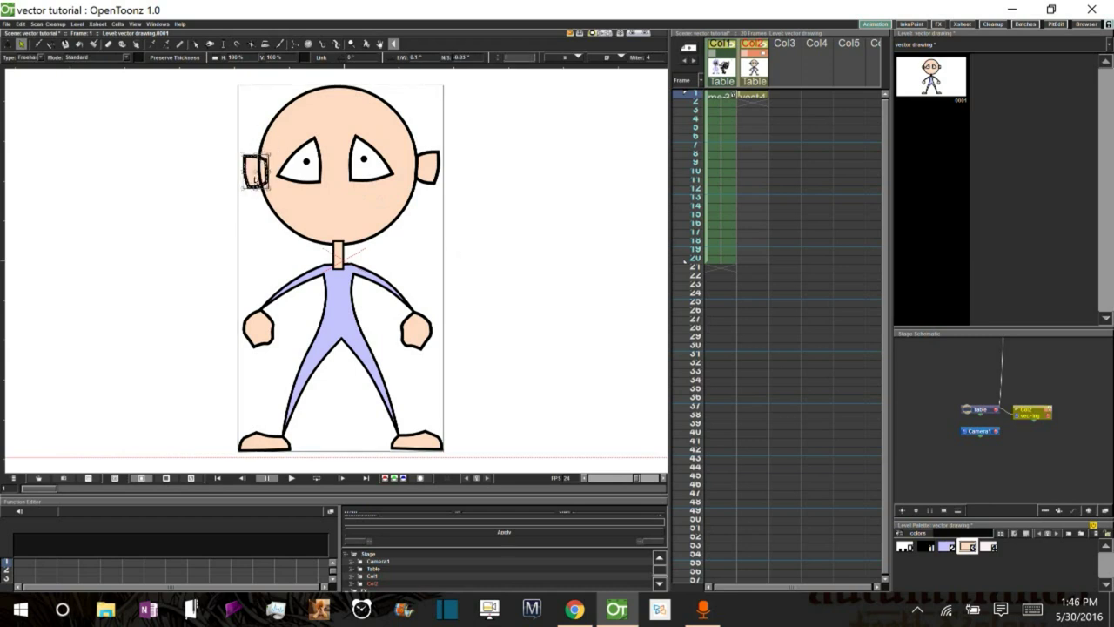
{"action": "left_click", "coordinate": [425, 158]}
{"action": "left_click_drag", "start_coordinate": [432, 190], "coordinate": [422, 186]}
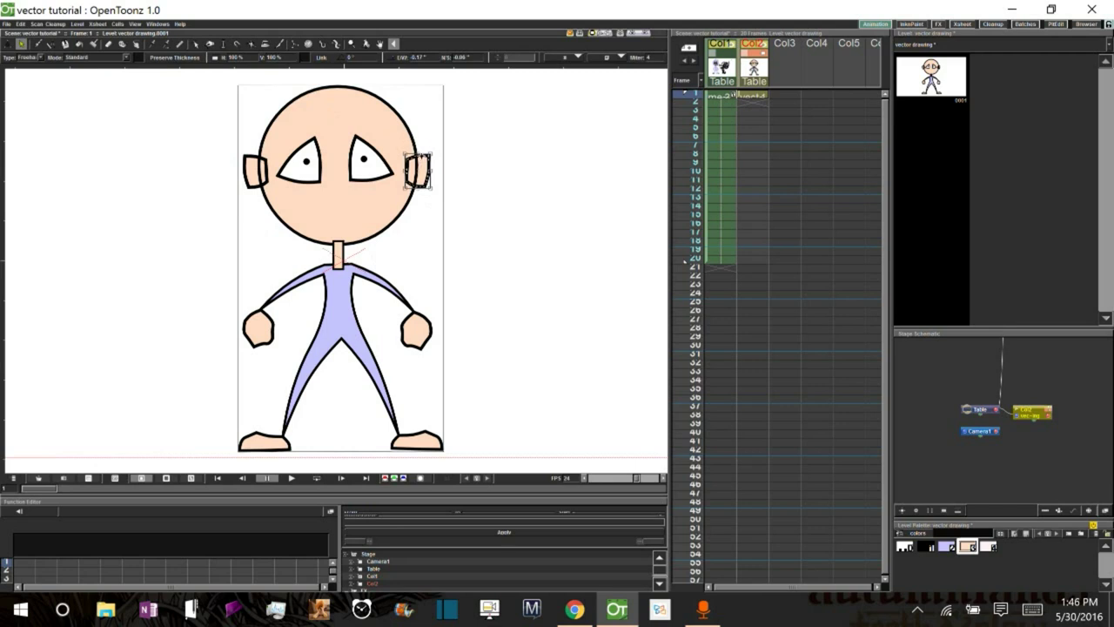
Group each ear's strokes separately, one group per ear
{"action": "right_click", "coordinate": [422, 156]}
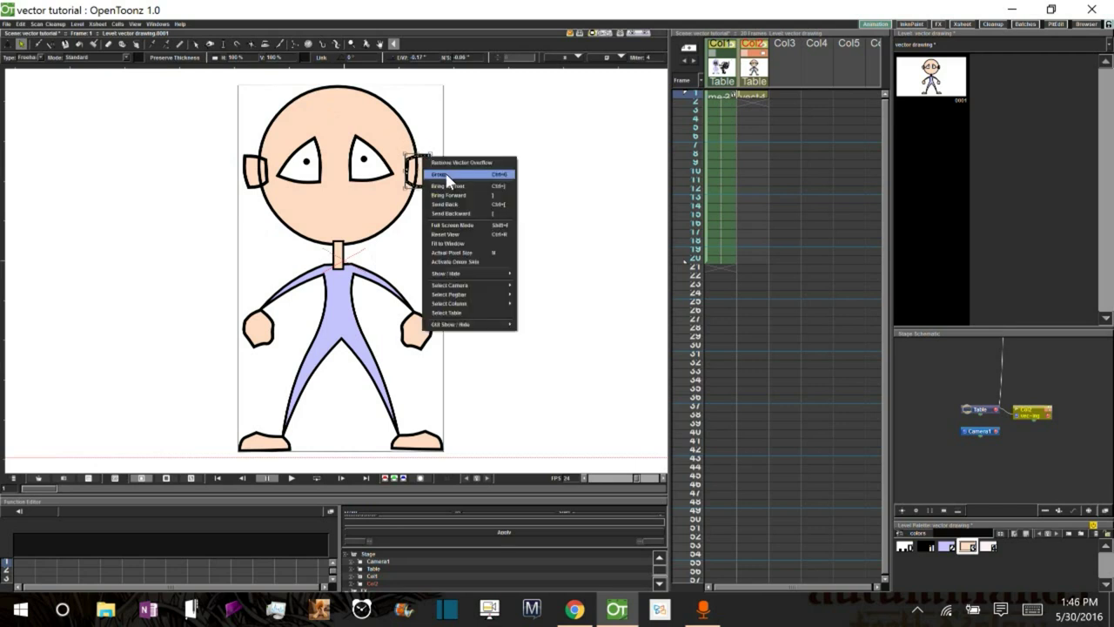
{"action": "left_click", "coordinate": [443, 174]}
{"action": "left_click", "coordinate": [253, 174]}
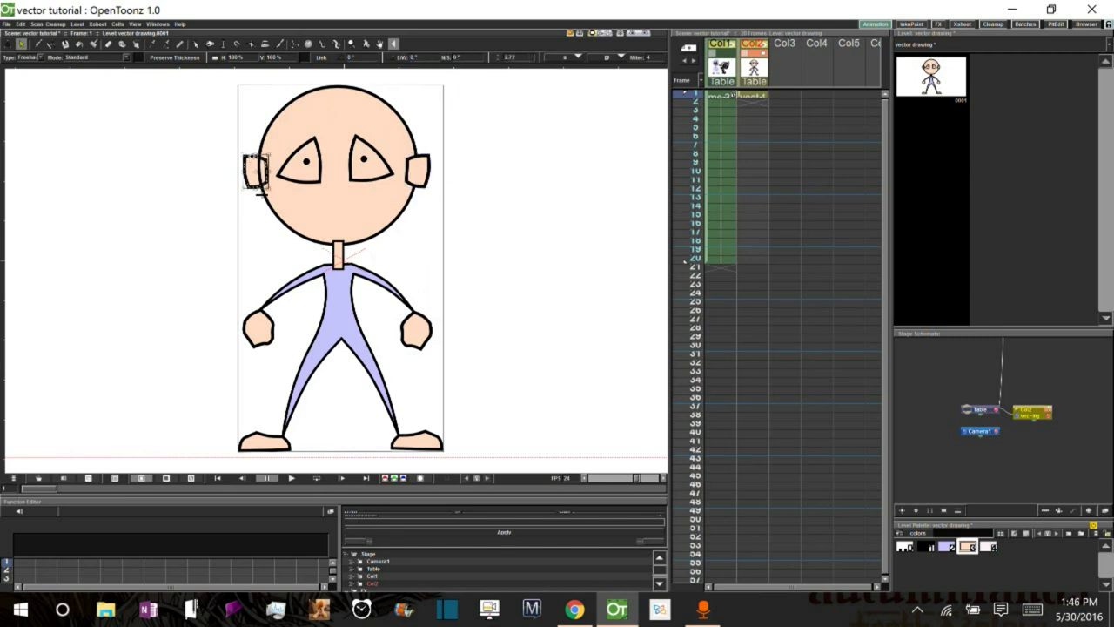
{"action": "right_click", "coordinate": [252, 156]}
{"action": "left_click", "coordinate": [286, 179]}
Send both grouped ears behind the head and shift them slightly outward
{"action": "left_click", "coordinate": [423, 184]}
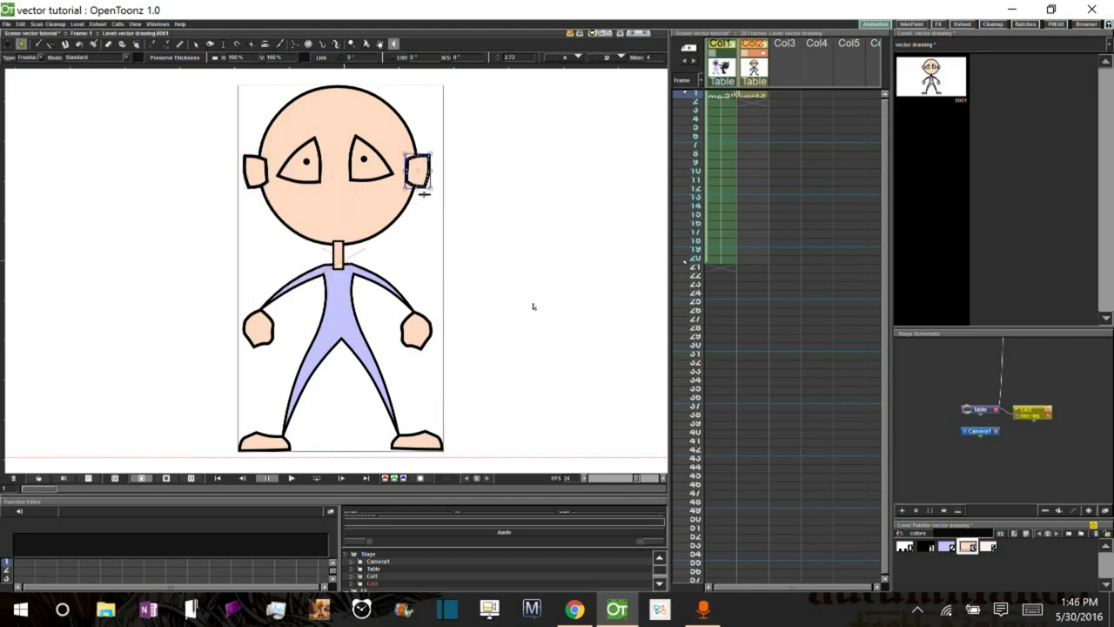
{"action": "key", "text": "ctrl+bracketleft"}
{"action": "right_click", "coordinate": [409, 160]}
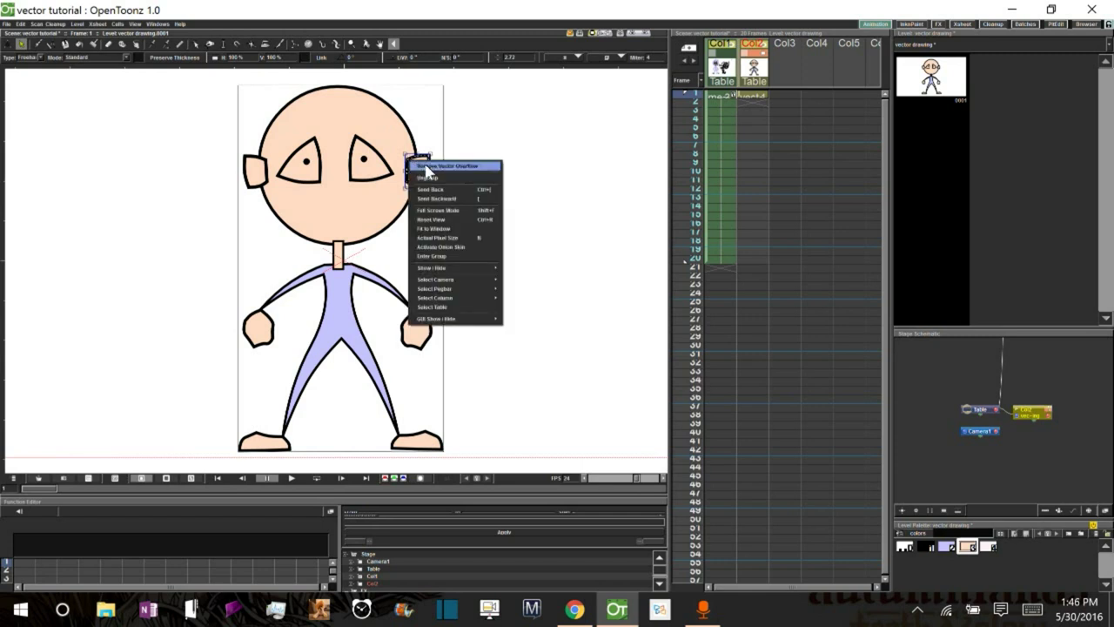
{"action": "left_click", "coordinate": [469, 200]}
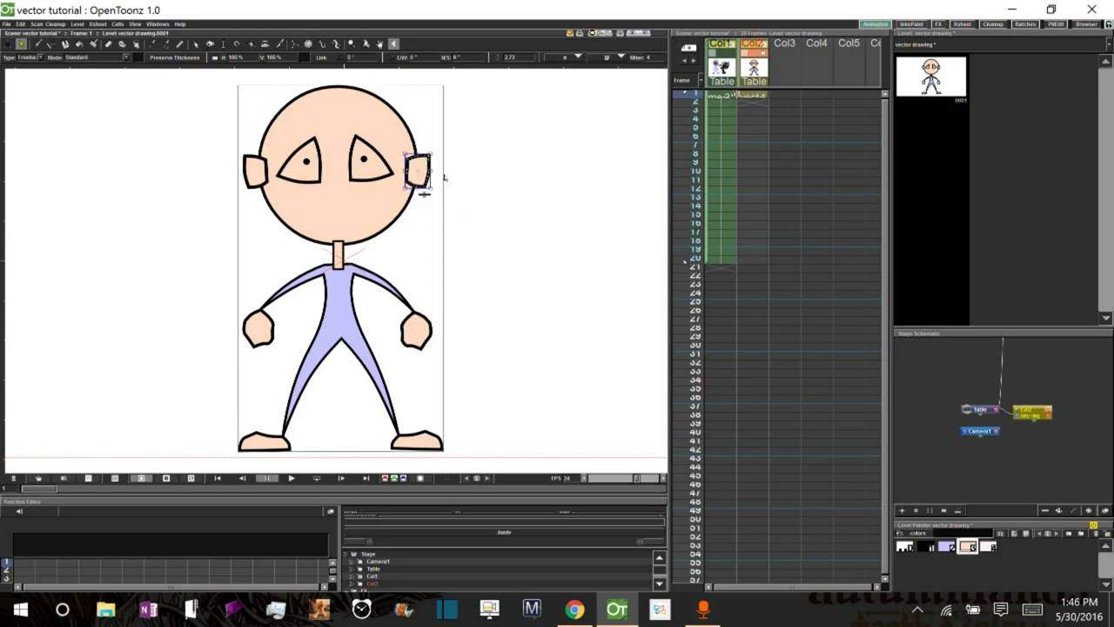
{"action": "right_click", "coordinate": [424, 193]}
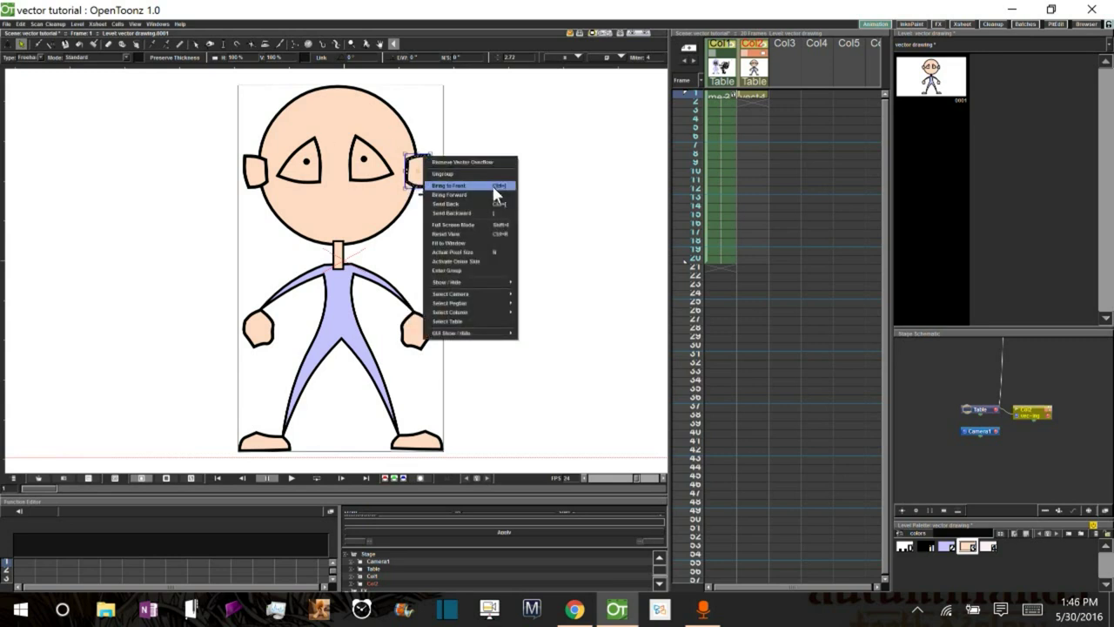
{"action": "left_click", "coordinate": [498, 213]}
{"action": "left_click", "coordinate": [250, 159]}
{"action": "right_click", "coordinate": [252, 158]}
{"action": "left_click", "coordinate": [292, 187]}
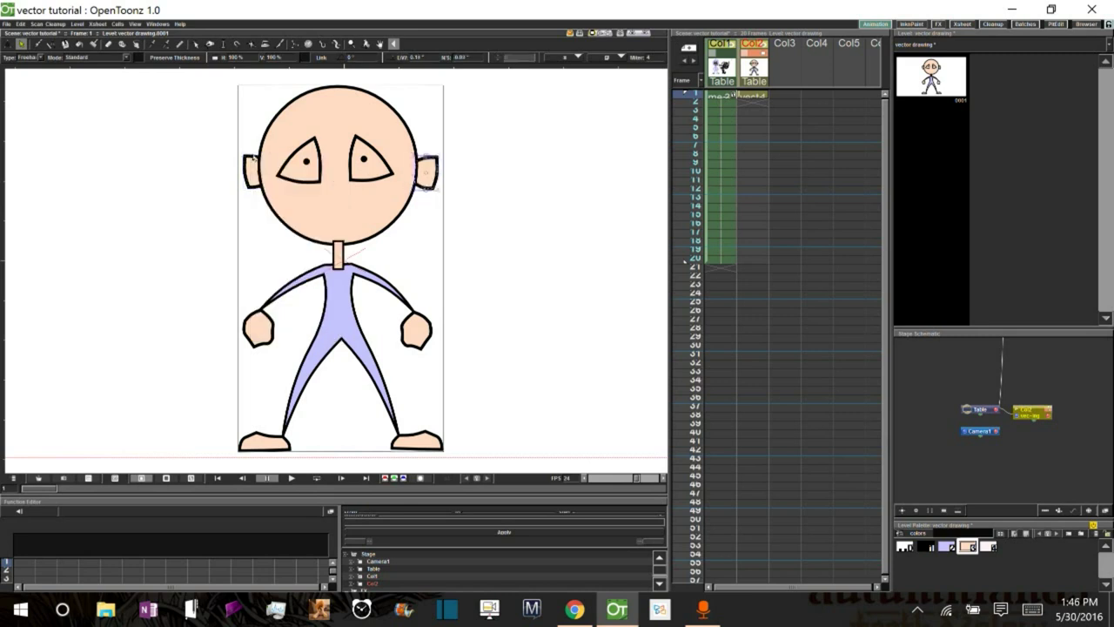
Fill the whites of both eyes with the pale off-white style 4
{"action": "left_click", "coordinate": [315, 183]}
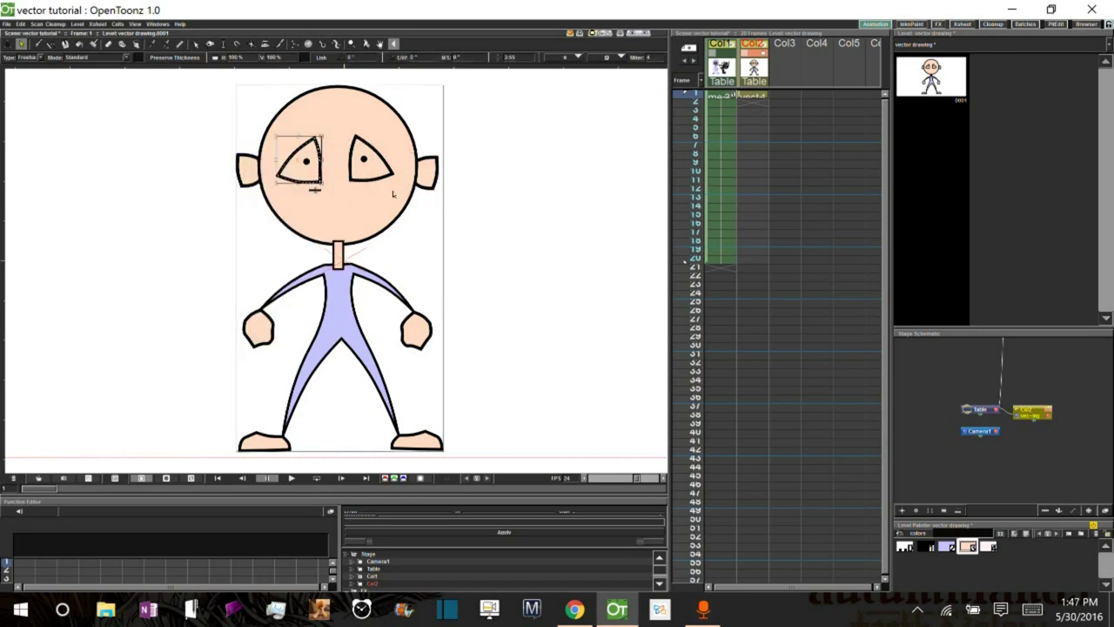
{"action": "left_click", "coordinate": [926, 546]}
{"action": "left_click", "coordinate": [78, 46]}
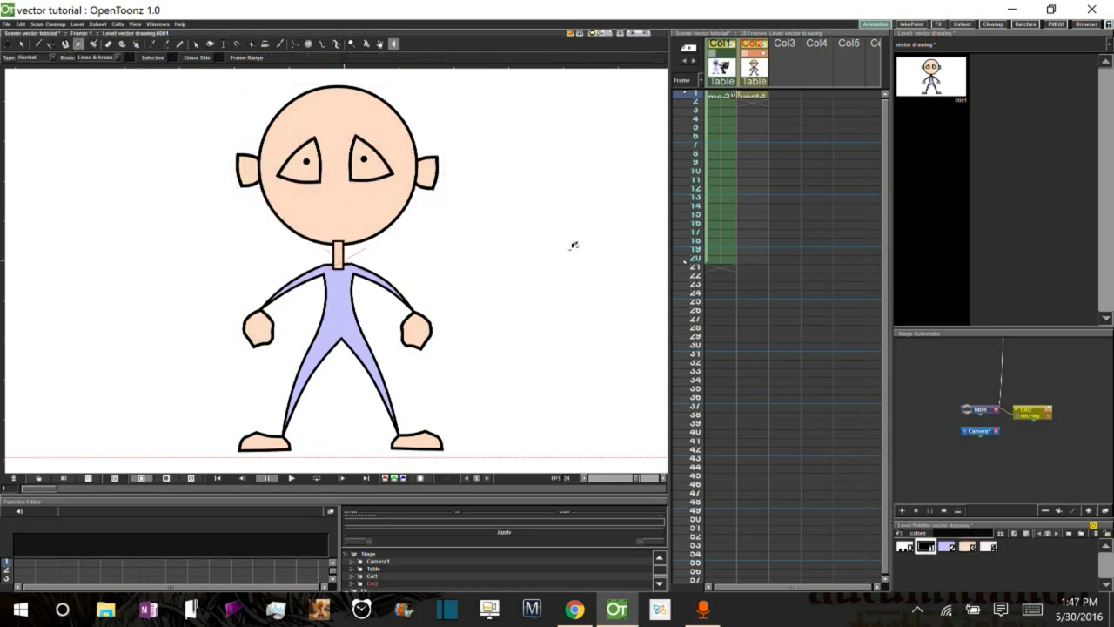
{"action": "left_click", "coordinate": [988, 546]}
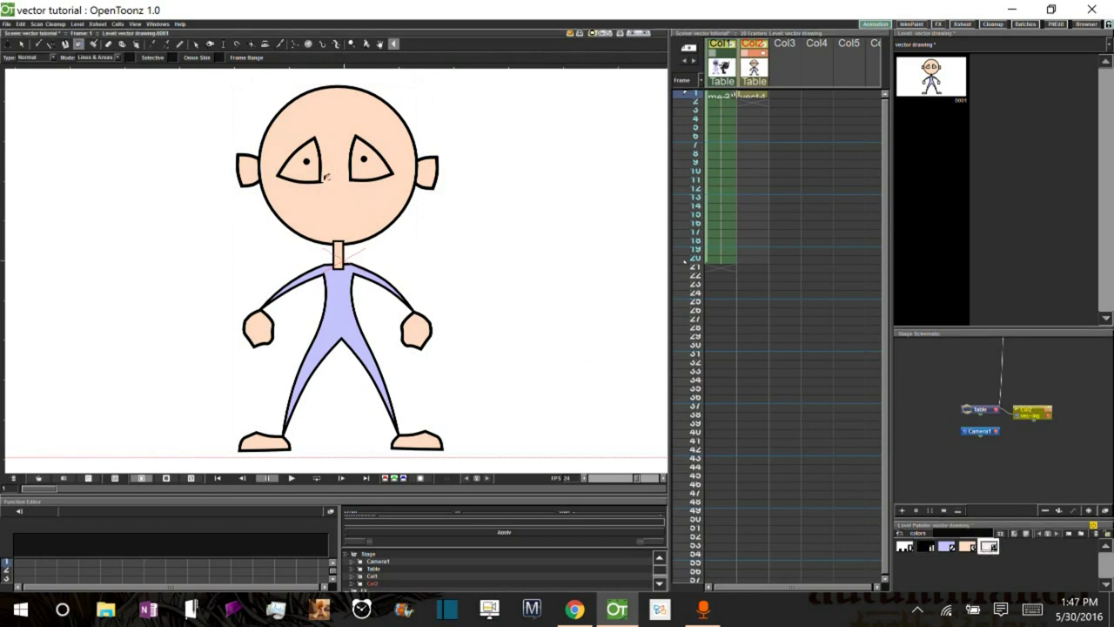
{"action": "left_click", "coordinate": [301, 168]}
{"action": "left_click", "coordinate": [358, 166]}
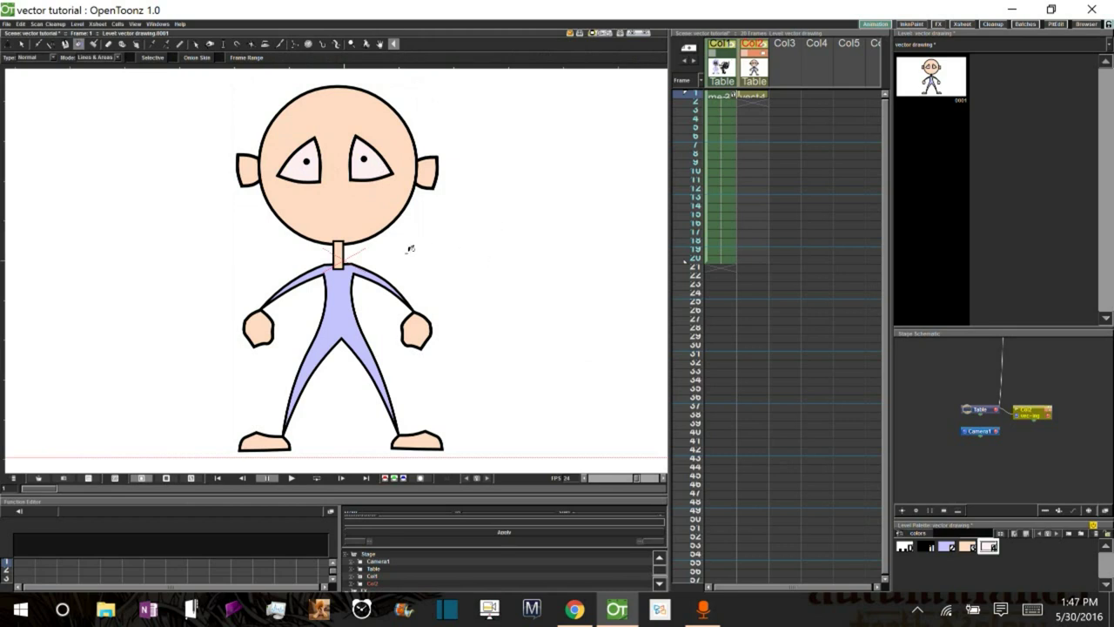
Send the grouped neck back so it sits behind the head and the body
{"action": "key", "text": "s"}
{"action": "key", "text": "ctrl+a"}
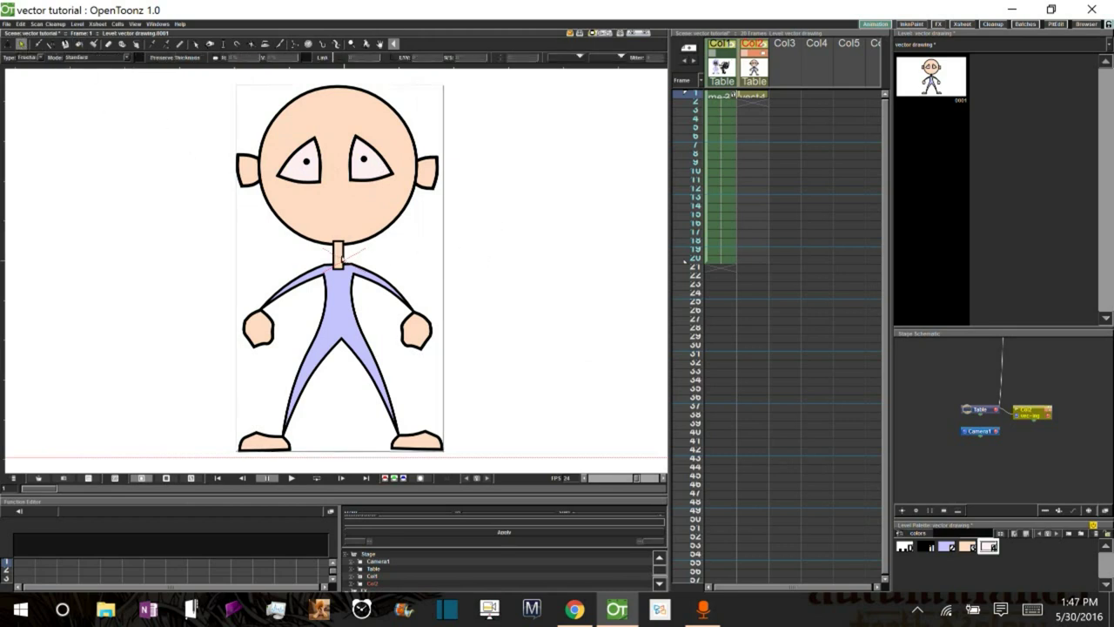
{"action": "left_click", "coordinate": [342, 256]}
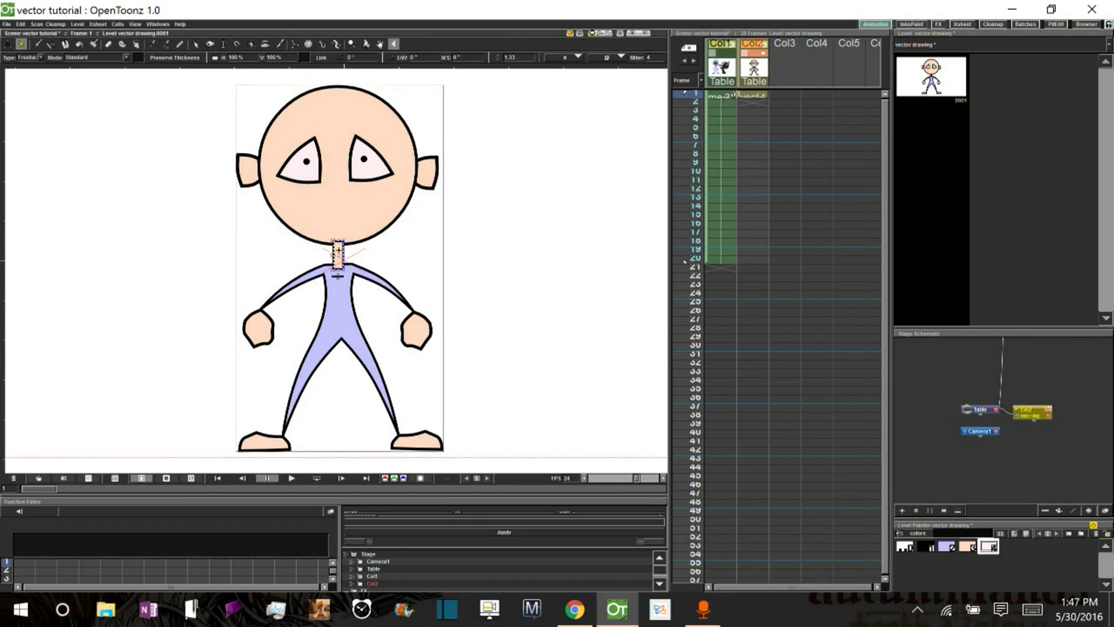
{"action": "right_click", "coordinate": [336, 252]}
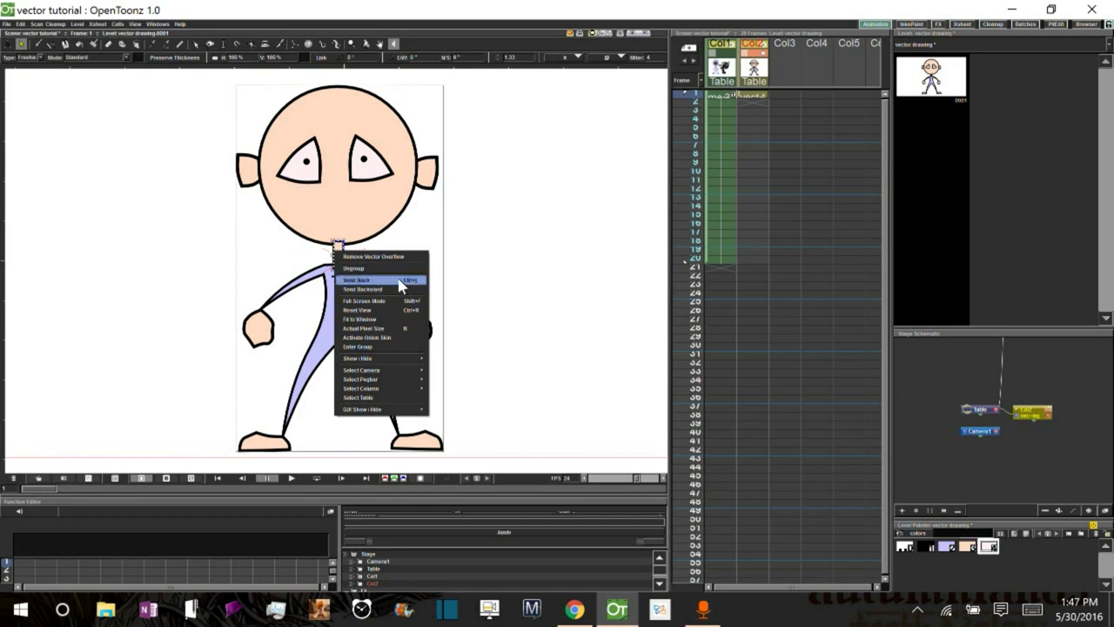
{"action": "left_click", "coordinate": [418, 285]}
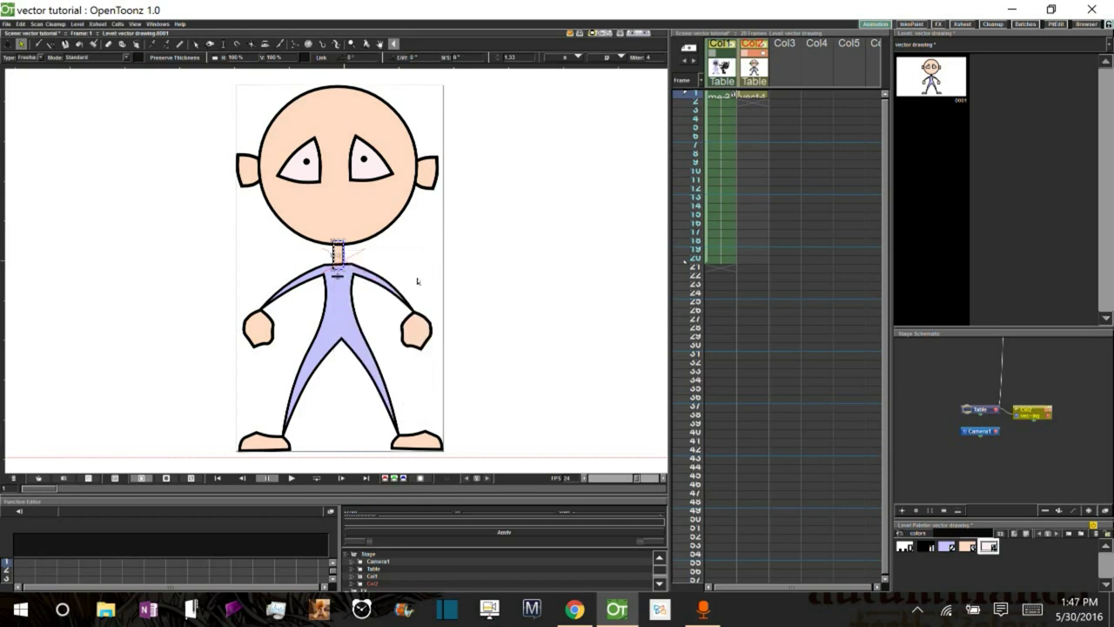
{"action": "left_click", "coordinate": [433, 272]}
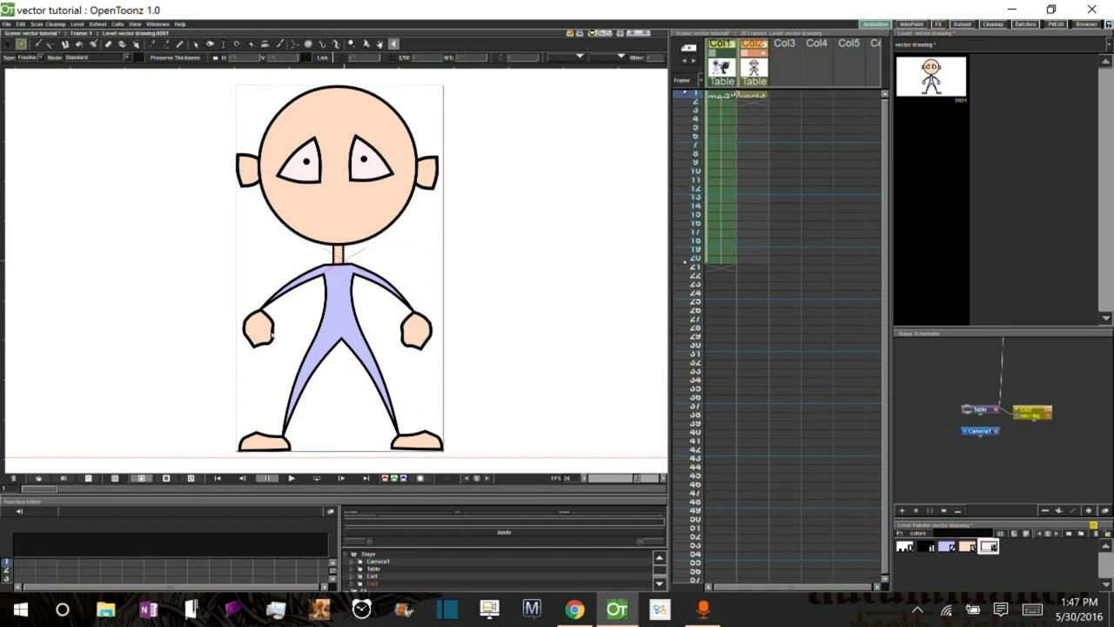
Group each hand's strokes separately, one group per hand
{"action": "left_click", "coordinate": [271, 333]}
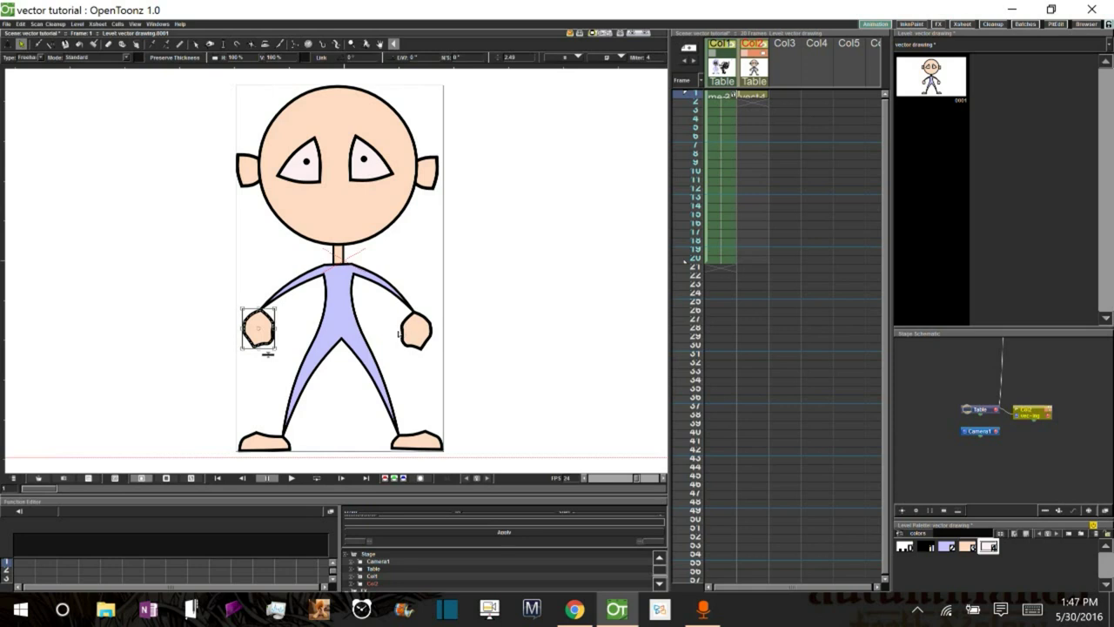
{"action": "right_click", "coordinate": [261, 311]}
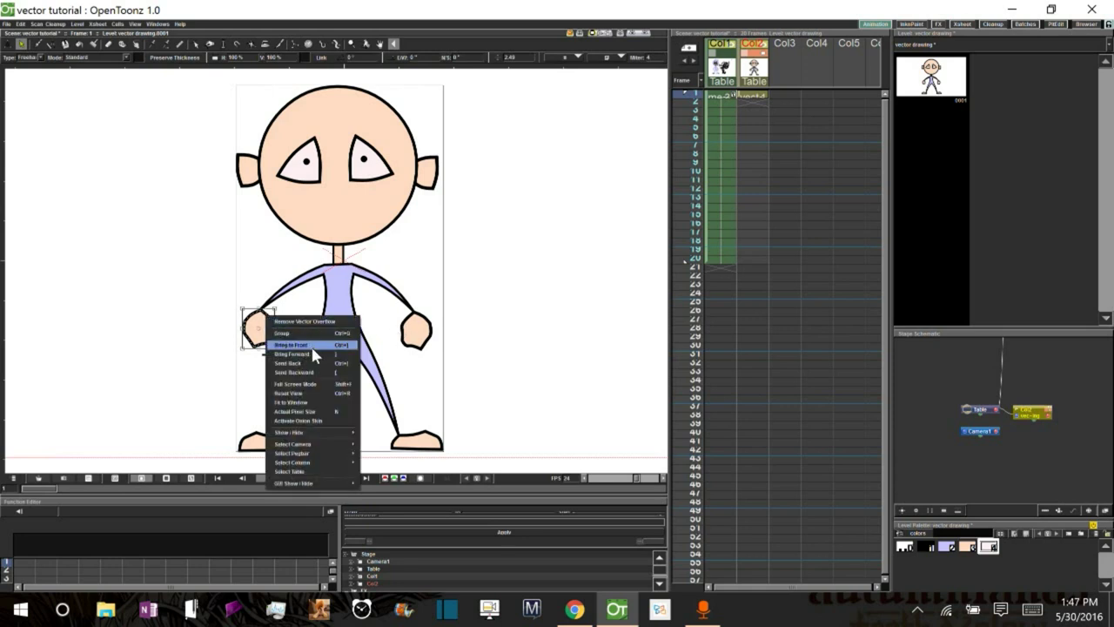
{"action": "left_click", "coordinate": [389, 325]}
{"action": "left_click", "coordinate": [416, 333]}
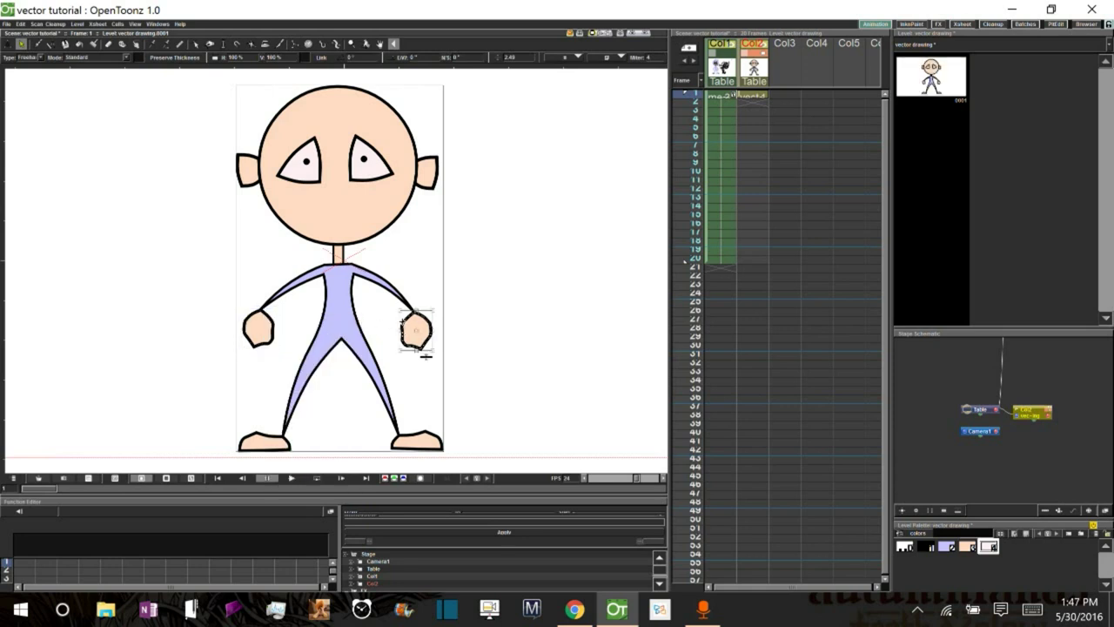
{"action": "right_click", "coordinate": [405, 321]}
{"action": "left_click", "coordinate": [437, 348]}
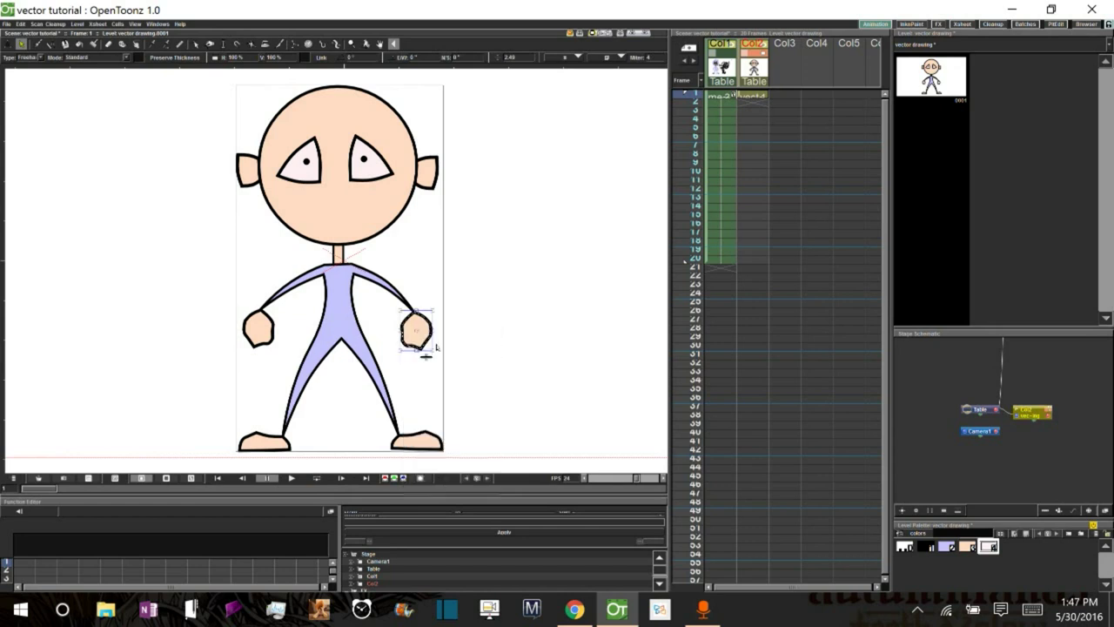
Group each foot's strokes separately, one group per foot
{"action": "left_click", "coordinate": [423, 434]}
{"action": "right_click", "coordinate": [423, 434]}
{"action": "left_click", "coordinate": [423, 434]}
{"action": "right_click", "coordinate": [424, 434]}
{"action": "left_click", "coordinate": [474, 451]}
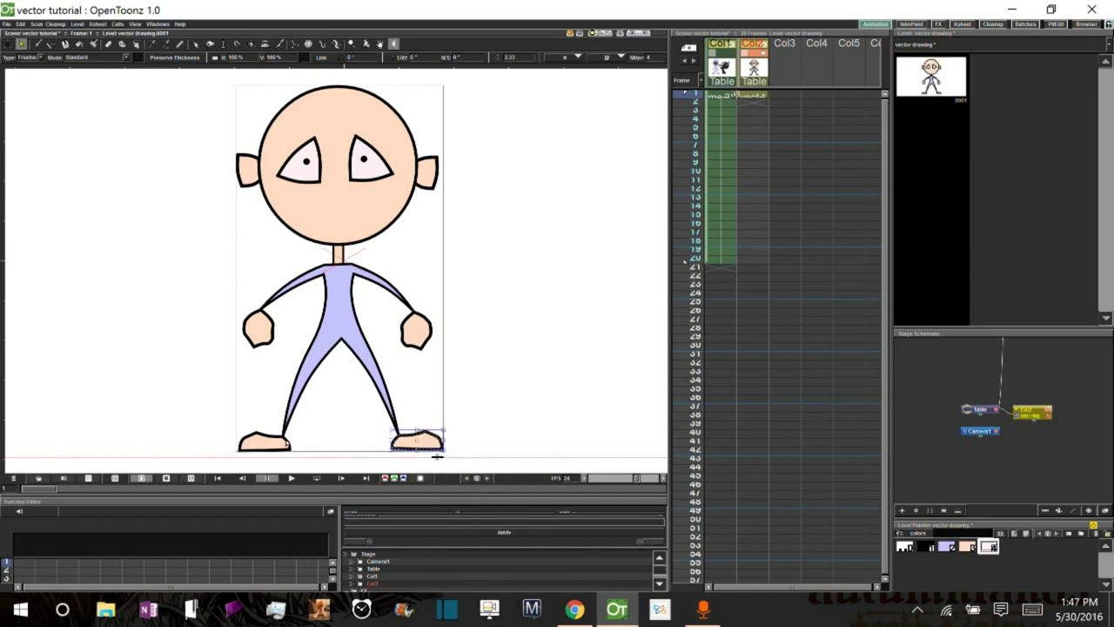
{"action": "right_click", "coordinate": [286, 441]}
{"action": "left_click", "coordinate": [285, 441]}
{"action": "right_click", "coordinate": [285, 442]}
{"action": "left_click", "coordinate": [329, 461]}
Select both hands and both feet together and bring them to the front of the drawing
{"action": "left_click", "coordinate": [266, 341]}
{"action": "left_click", "coordinate": [417, 344]}
{"action": "left_click", "coordinate": [432, 440], "text": "shift"}
{"action": "left_click", "coordinate": [267, 441], "text": "shift"}
{"action": "left_click", "coordinate": [272, 341], "text": "shift"}
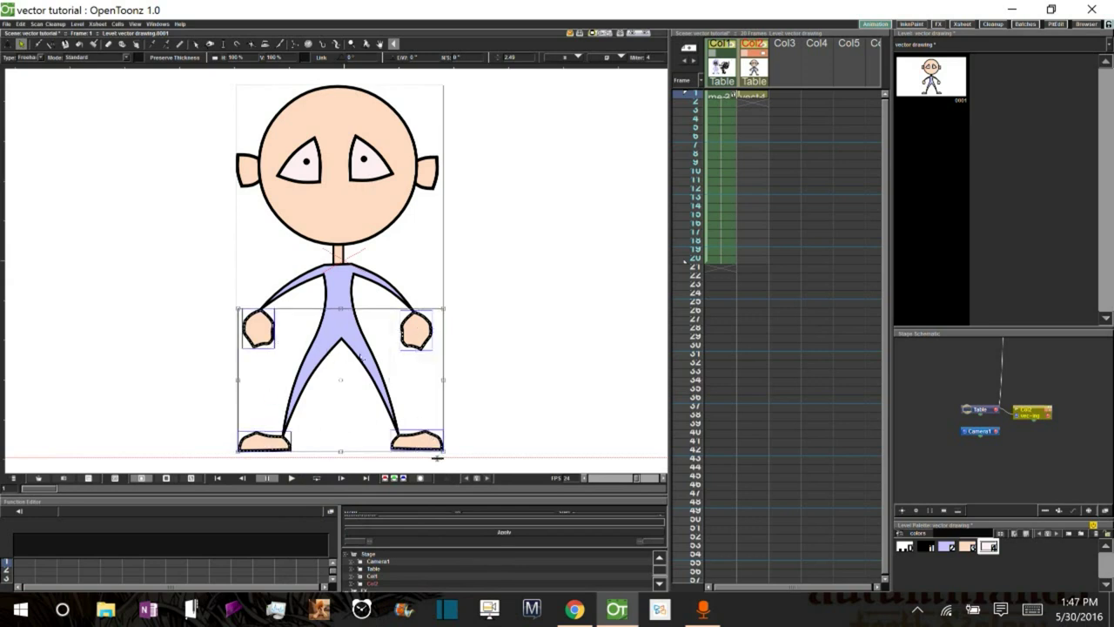
{"action": "right_click", "coordinate": [416, 345]}
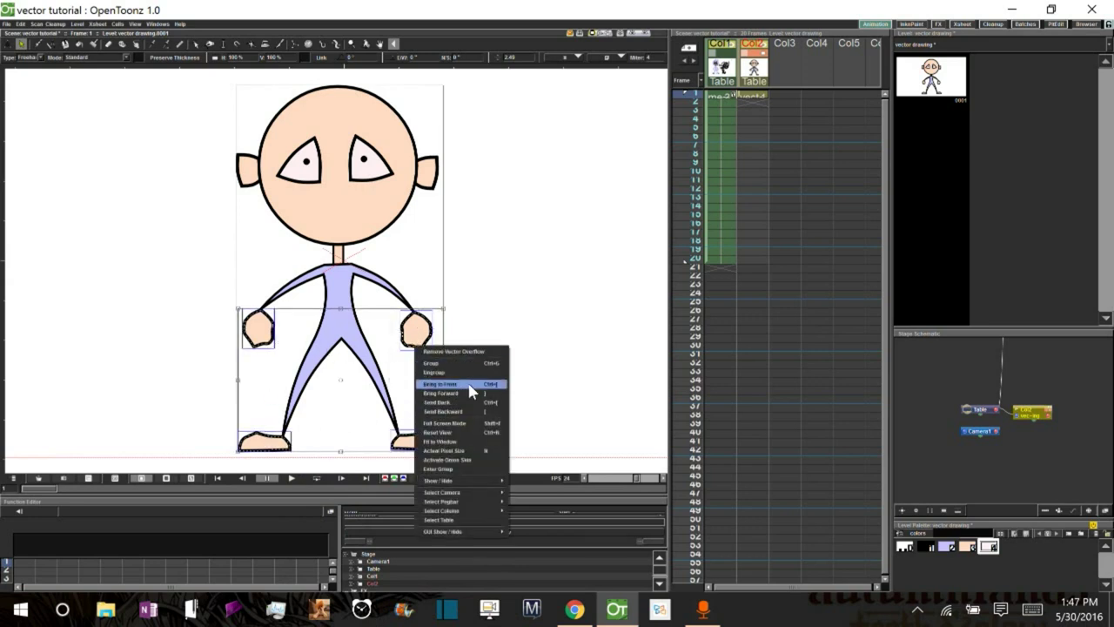
{"action": "left_click", "coordinate": [471, 386]}
{"action": "left_click", "coordinate": [471, 359]}
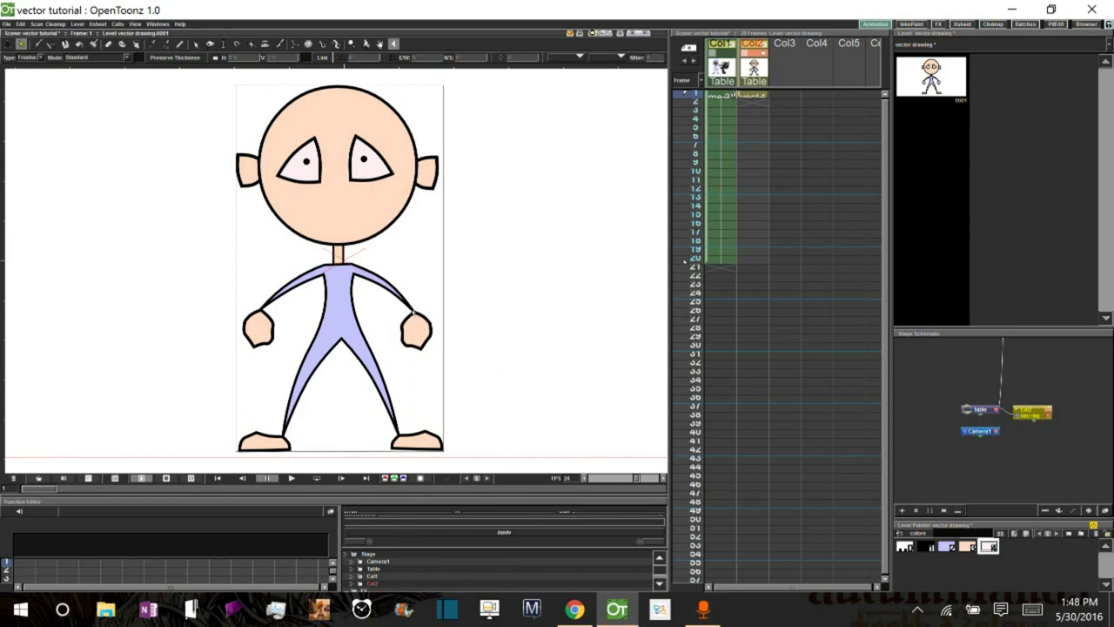
Group the left eye's outline together with its pupil
{"action": "key", "text": "space"}
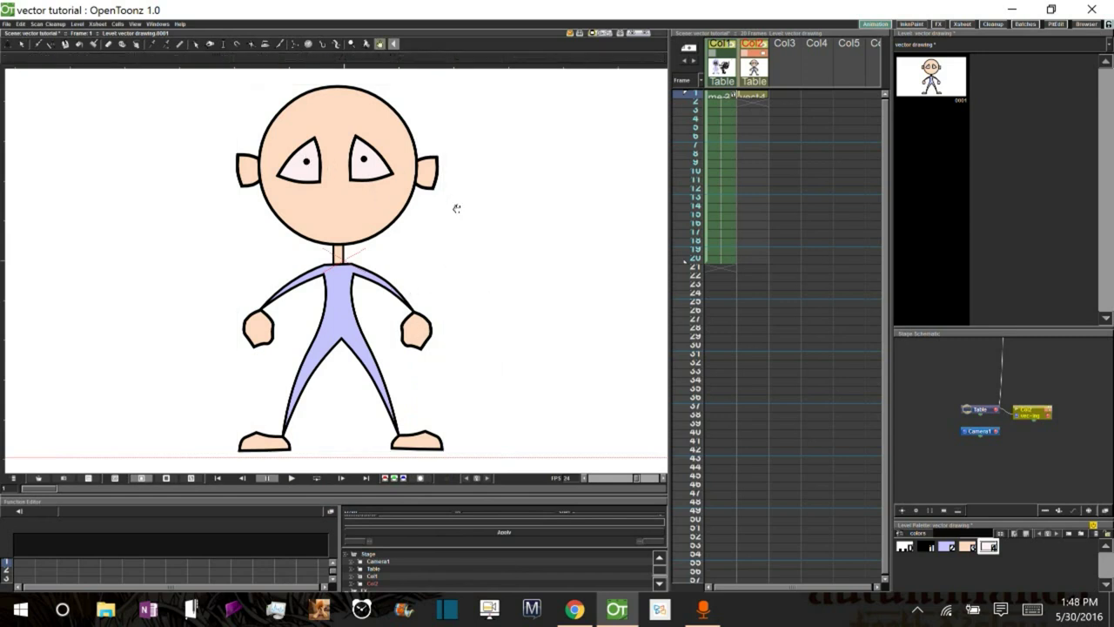
{"action": "left_click", "coordinate": [22, 45]}
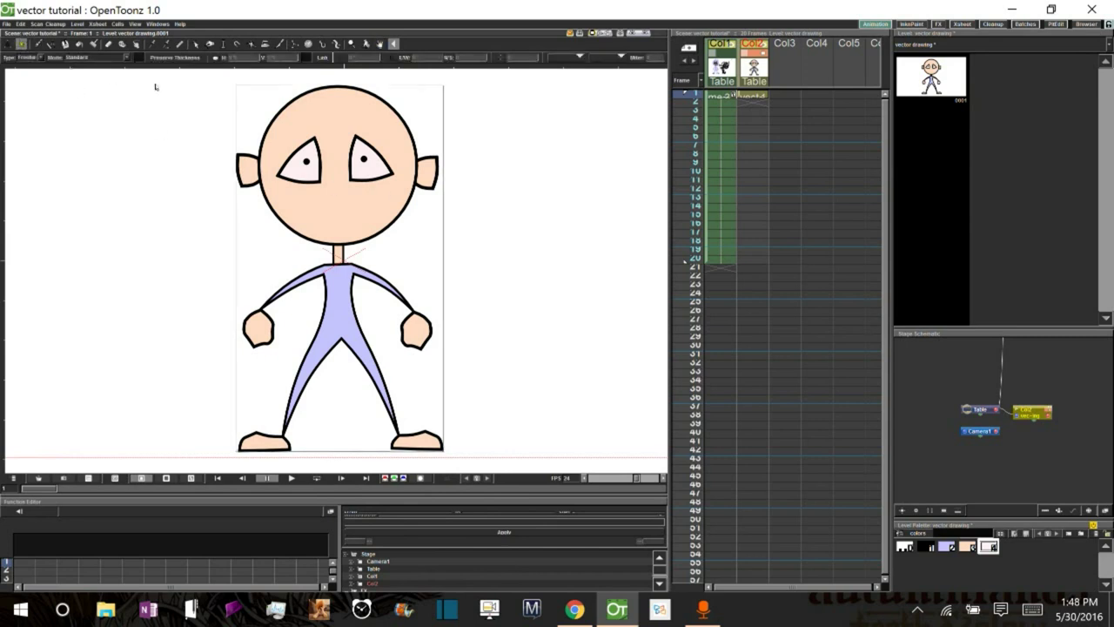
{"action": "left_click", "coordinate": [306, 162]}
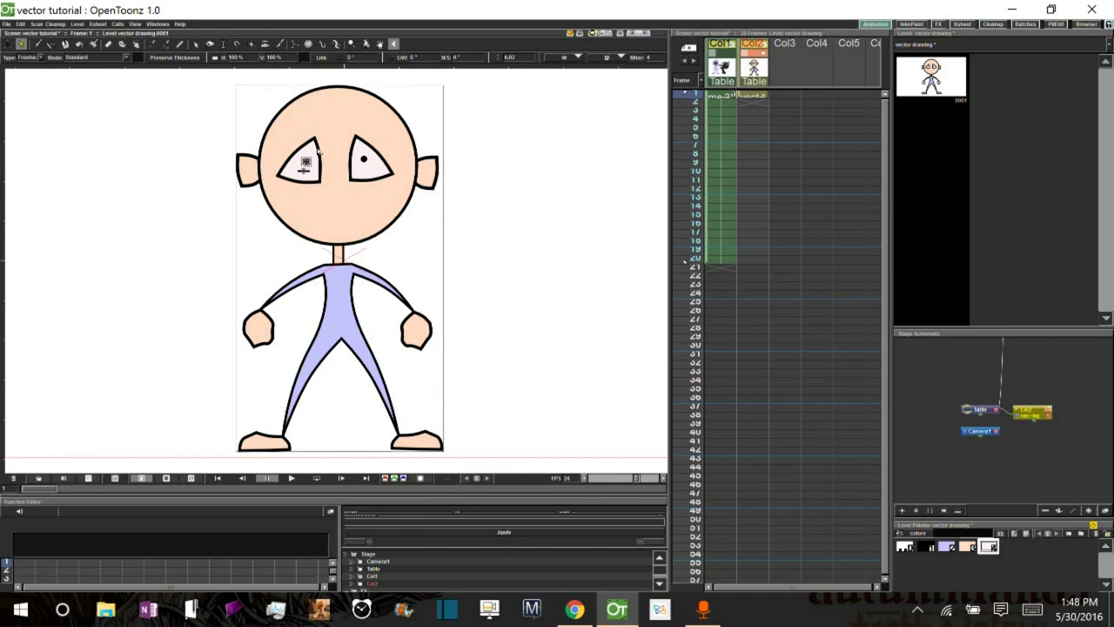
{"action": "left_click", "coordinate": [319, 150]}
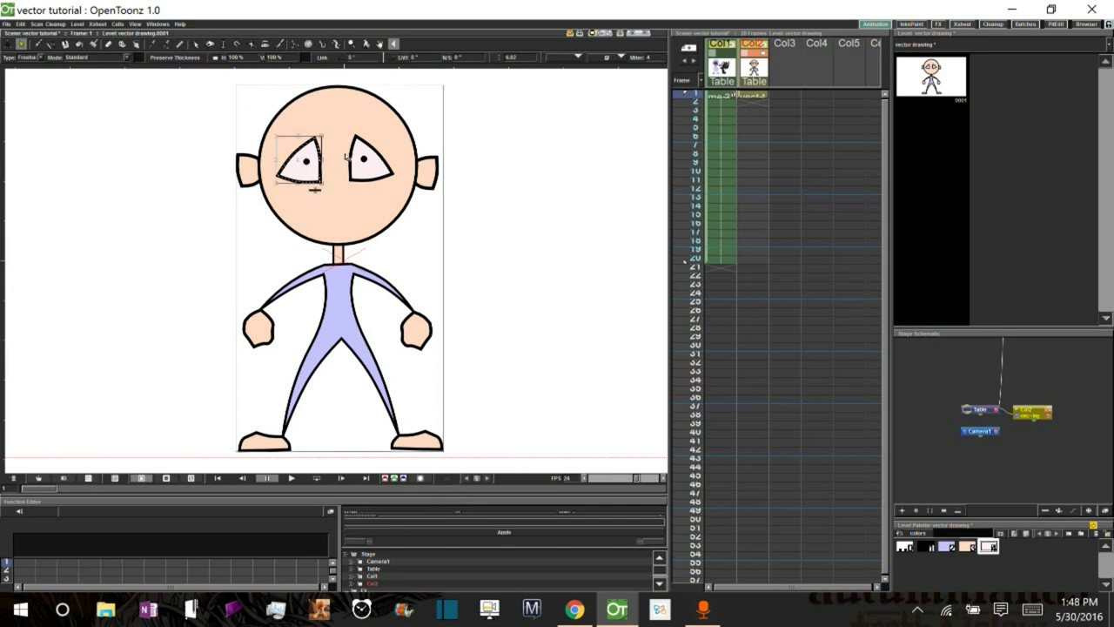
{"action": "left_click", "coordinate": [349, 222]}
{"action": "left_click", "coordinate": [307, 162]}
{"action": "left_click", "coordinate": [317, 148]}
{"action": "right_click", "coordinate": [315, 146]}
{"action": "left_click", "coordinate": [326, 160]}
Try moving the left eye with its pupil and the right eye, and undo the moves
{"action": "left_click", "coordinate": [330, 176]}
{"action": "left_click", "coordinate": [319, 159]}
{"action": "left_click_drag", "start_coordinate": [315, 189], "coordinate": [323, 200]}
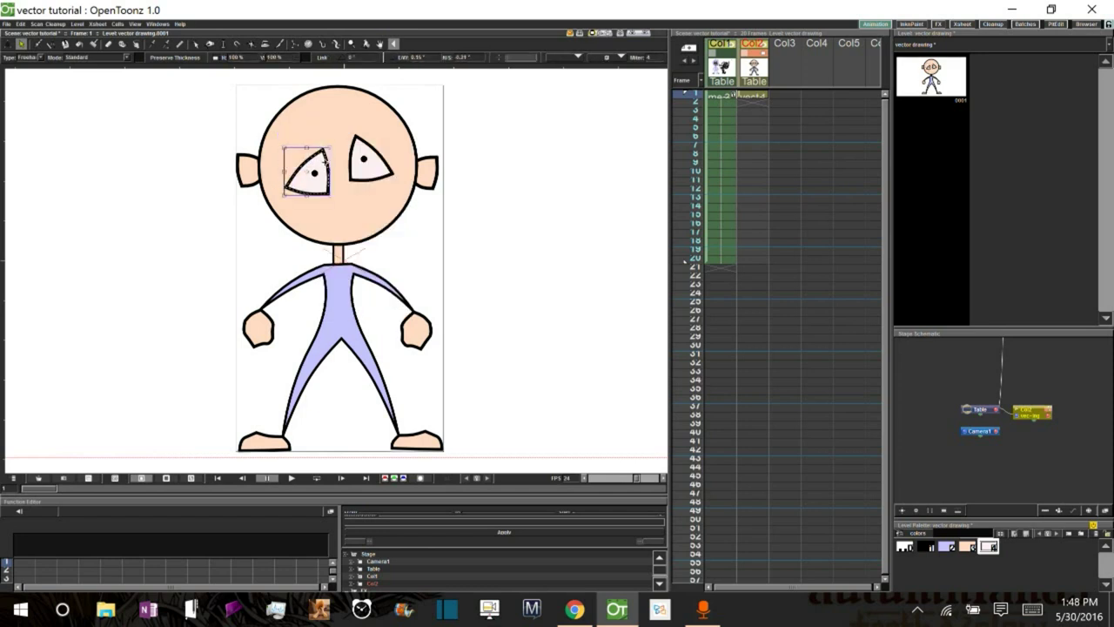
{"action": "key", "text": "ctrl+z"}
{"action": "left_click", "coordinate": [358, 140]}
{"action": "left_click_drag", "start_coordinate": [387, 185], "coordinate": [375, 148]}
{"action": "key", "text": "ctrl+z"}
{"action": "key", "text": "ctrl+z"}
{"action": "key", "text": "ctrl+z"}
{"action": "key", "text": "ctrl+z"}
{"action": "right_click", "coordinate": [363, 161]}
{"action": "left_click", "coordinate": [485, 243]}
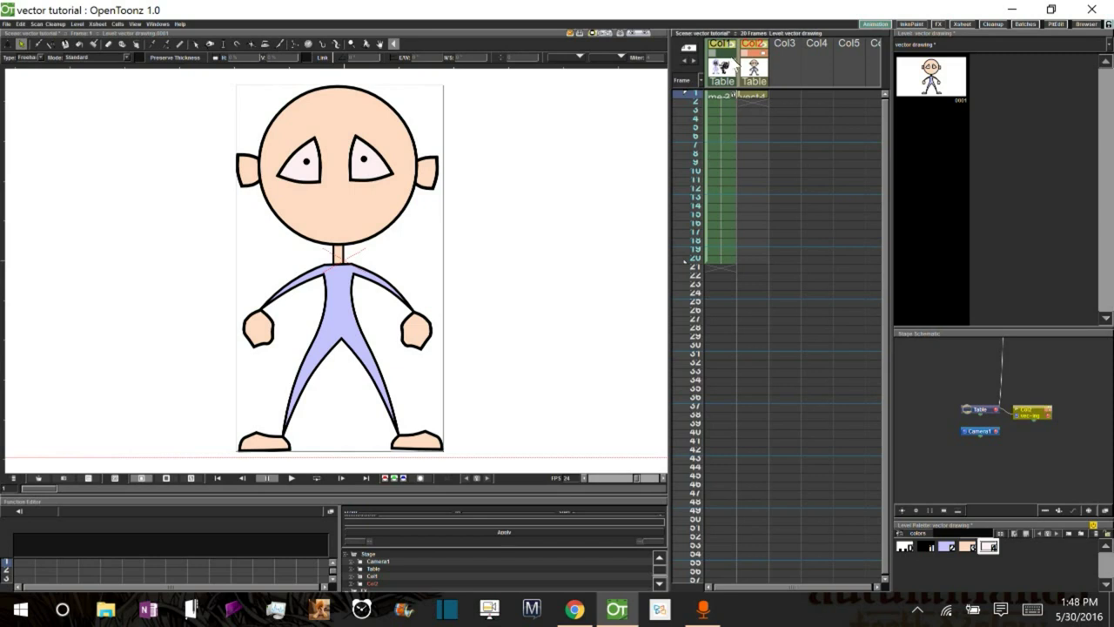
Show the rough sketch column again and bring both pose sketches into view
{"action": "left_click", "coordinate": [734, 62]}
{"action": "scroll", "coordinate": [537, 270], "scroll_direction": "down", "scroll_amount": 2}
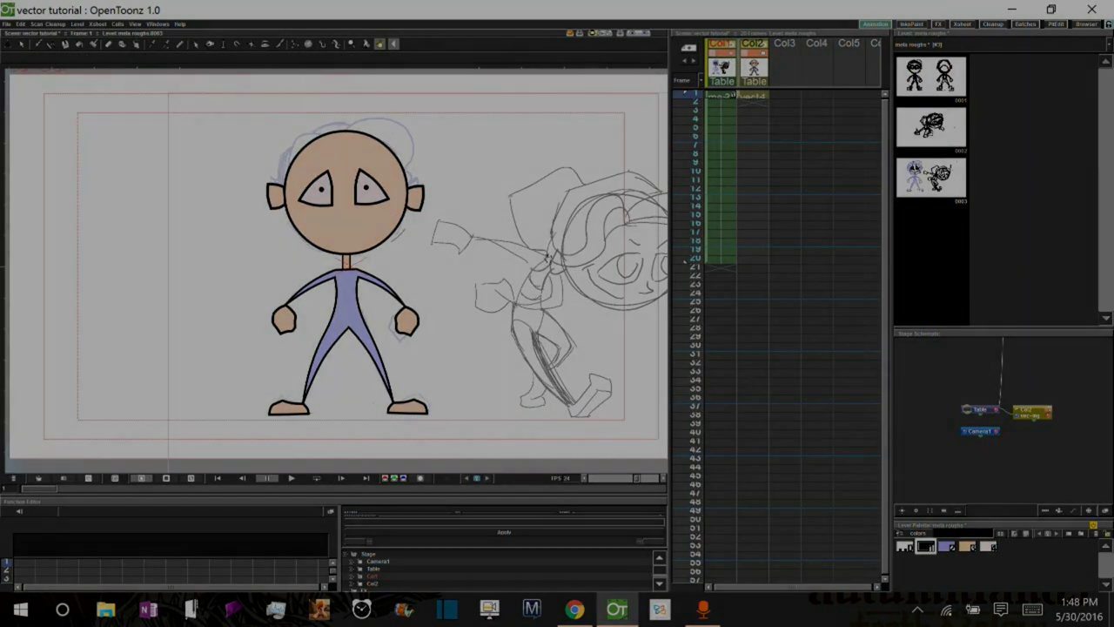